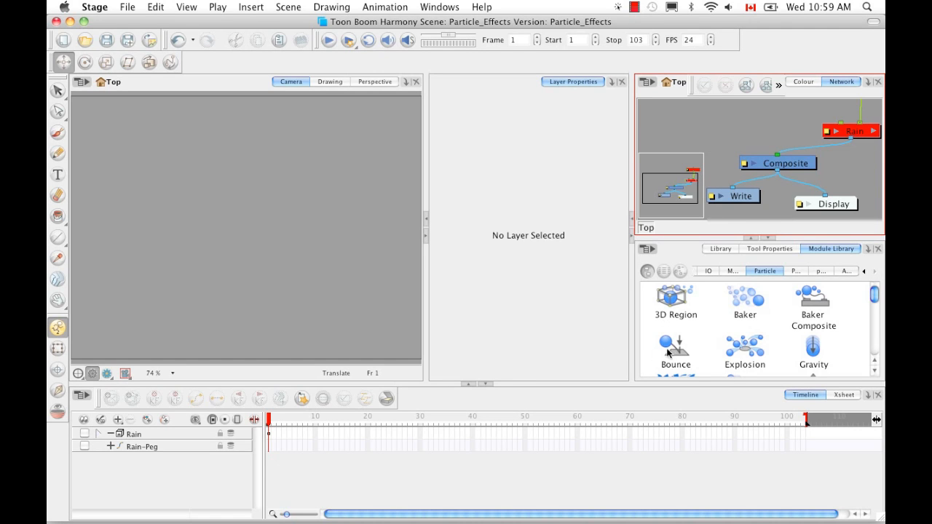
# Add the Baker, System Composite, Visualizer and Image Fracture particle modules to the network
pyautogui.moveTo(878, 300); pyautogui.dragTo(879, 319)
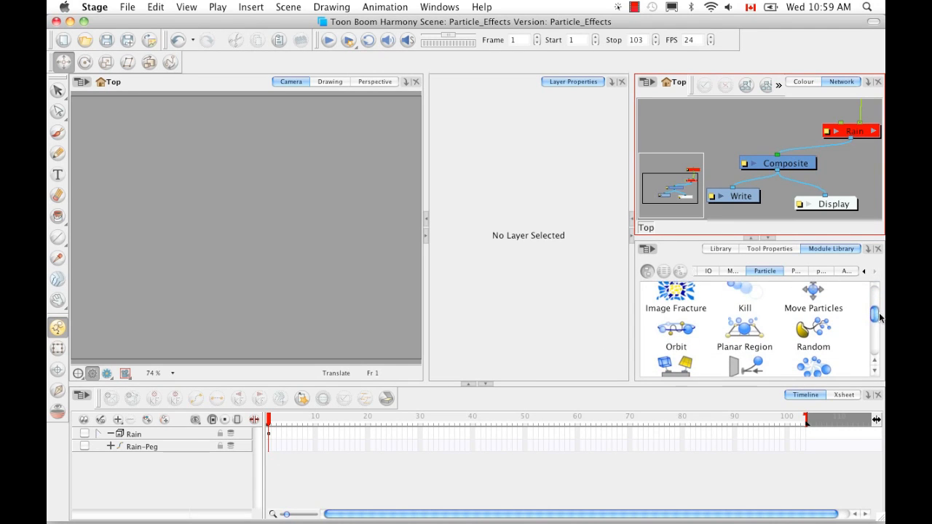
pyautogui.moveTo(876, 320); pyautogui.dragTo(878, 297)
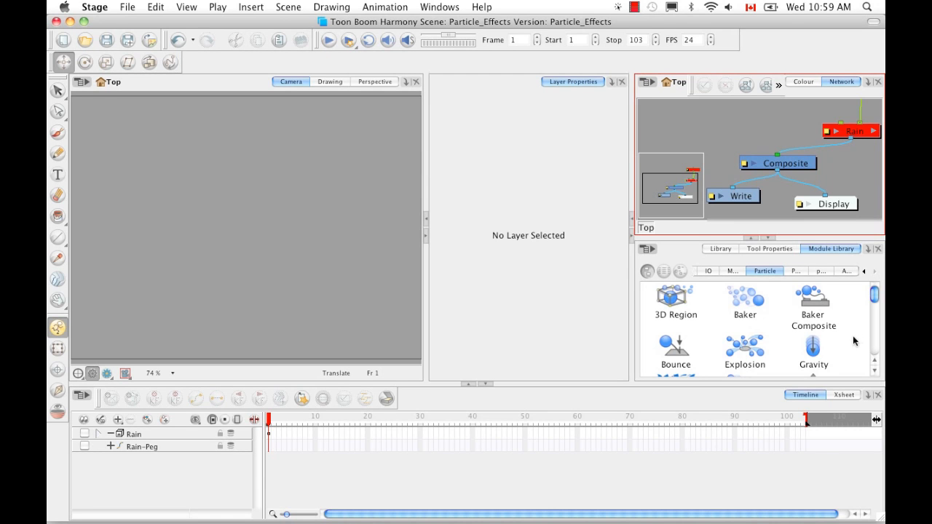
pyautogui.moveTo(748, 300); pyautogui.dragTo(705, 128)
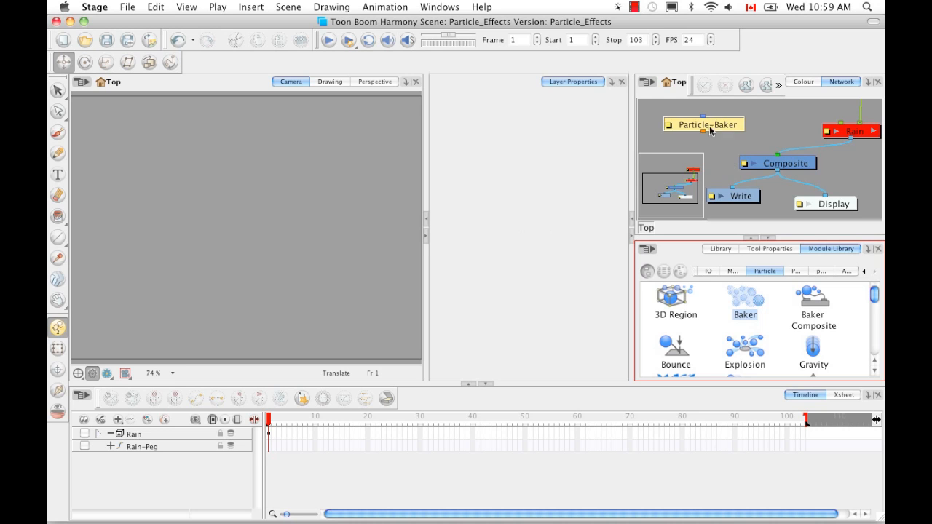
pyautogui.scroll(-1, 876, 300)
pyautogui.moveTo(875, 300); pyautogui.dragTo(876, 346)
pyautogui.moveTo(692, 332); pyautogui.dragTo(719, 156)
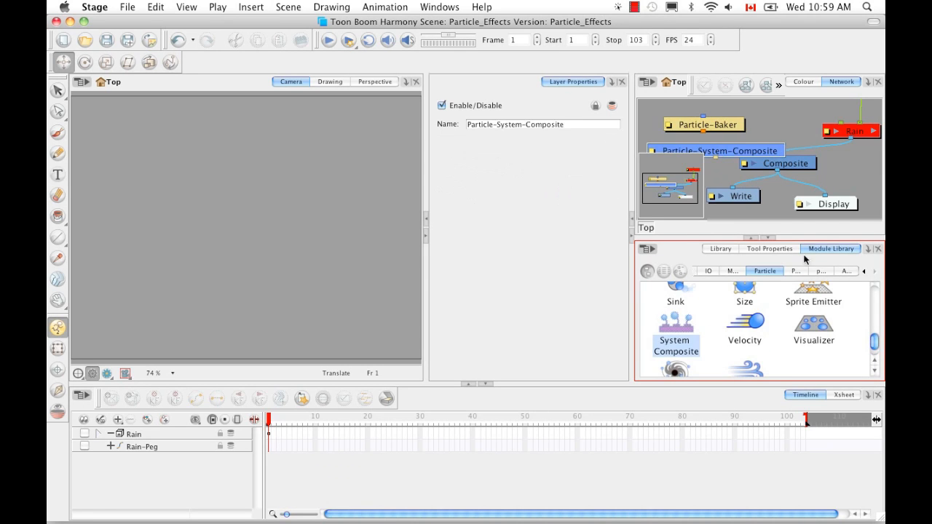
pyautogui.moveTo(819, 334); pyautogui.dragTo(795, 125)
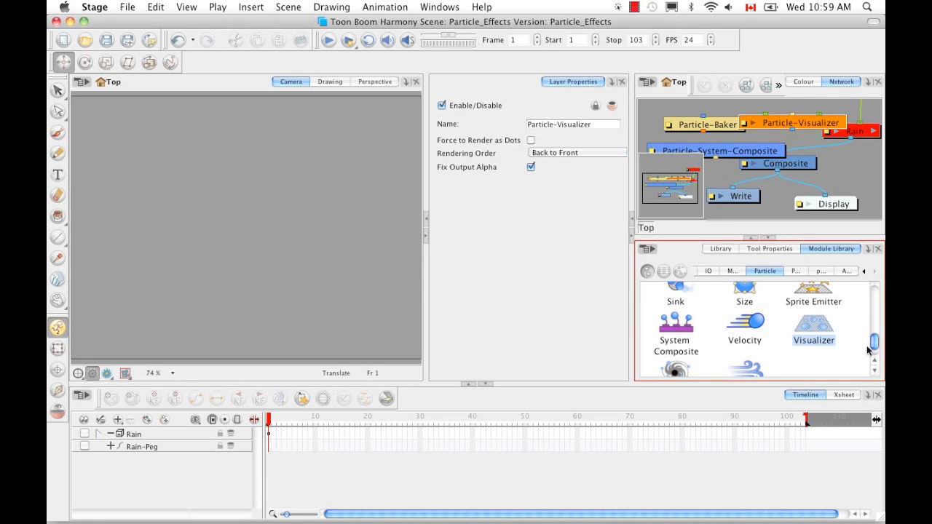
pyautogui.moveTo(874, 345); pyautogui.dragTo(875, 314)
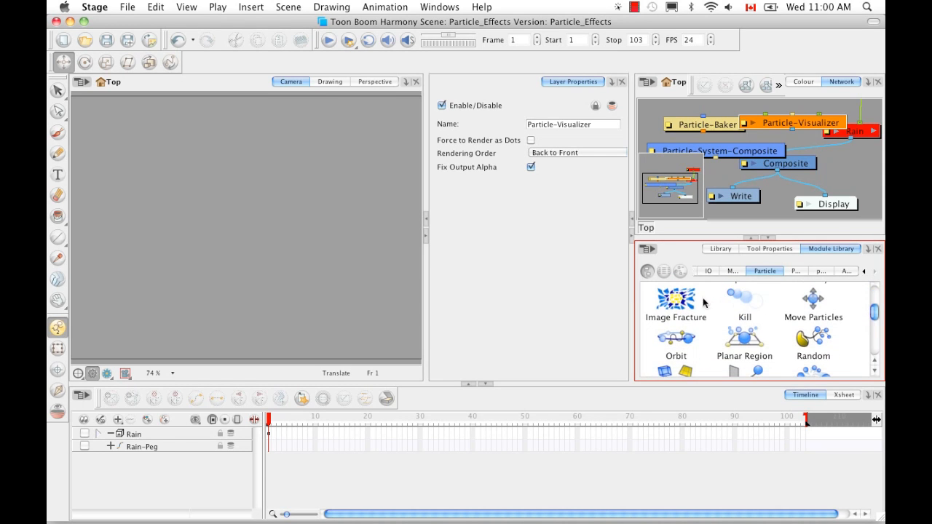
pyautogui.moveTo(728, 213); pyautogui.dragTo(842, 160)
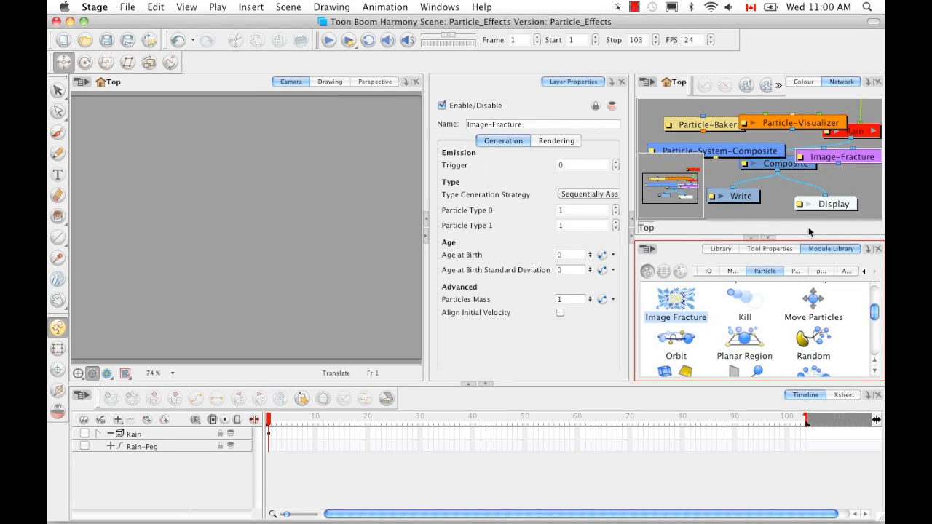
# Enlarge the network view and stack Image-Fracture, Particle-System-Composite, Particle-Baker and Particle-Visualizer from top to bottom, clear of the Composite module
pyautogui.click(769, 240)
pyautogui.moveTo(718, 199); pyautogui.dragTo(713, 131)
pyautogui.moveTo(804, 195); pyautogui.dragTo(714, 190)
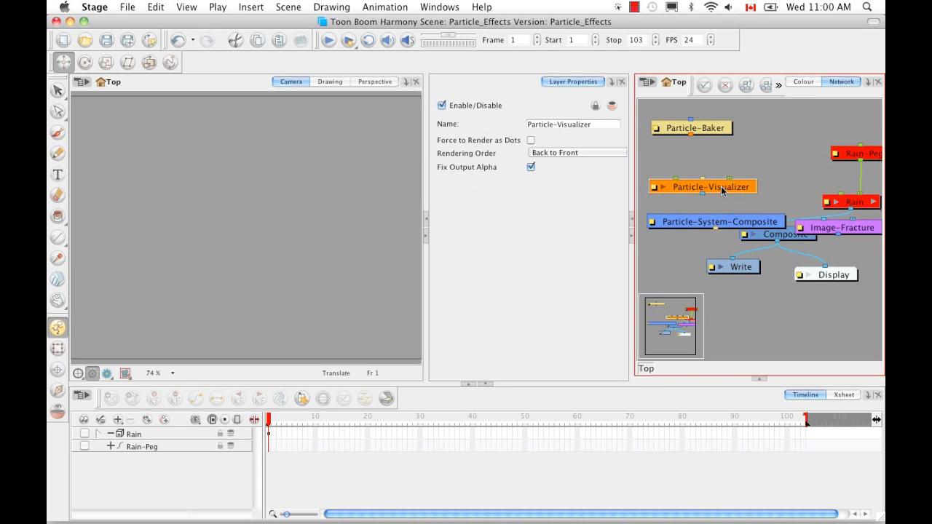
pyautogui.moveTo(760, 222); pyautogui.dragTo(770, 105)
pyautogui.moveTo(726, 131)
pyautogui.mouseDown()
pyautogui.moveTo(734, 158)
pyautogui.moveTo(735, 147)
pyautogui.mouseUp()
pyautogui.moveTo(776, 253); pyautogui.dragTo(769, 324)
pyautogui.moveTo(837, 298); pyautogui.dragTo(769, 138)
# Connect Image-Fracture to Particle-System-Composite, that to Particle-Baker, the baker to Particle-Visualizer, and the visualizer to Composite
pyautogui.press('space')
pyautogui.moveTo(697, 228); pyautogui.dragTo(743, 232)
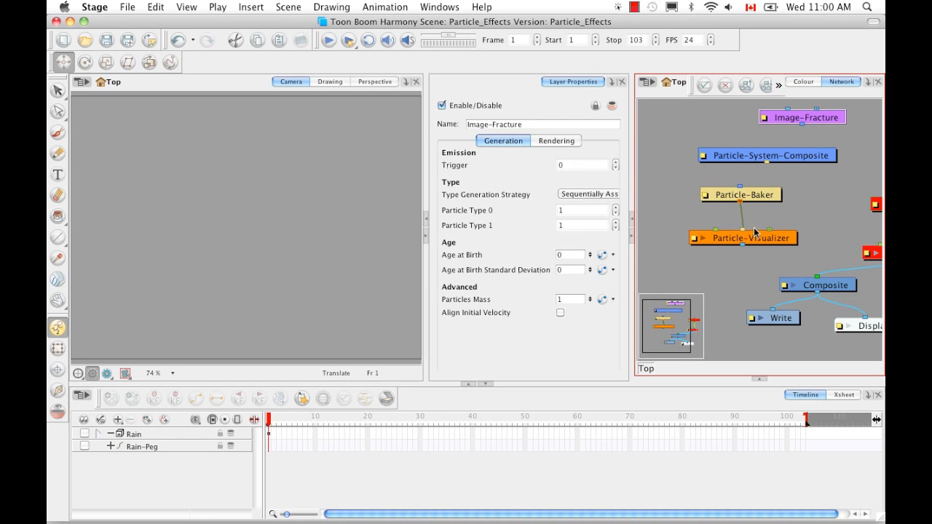
pyautogui.moveTo(743, 246); pyautogui.dragTo(804, 277)
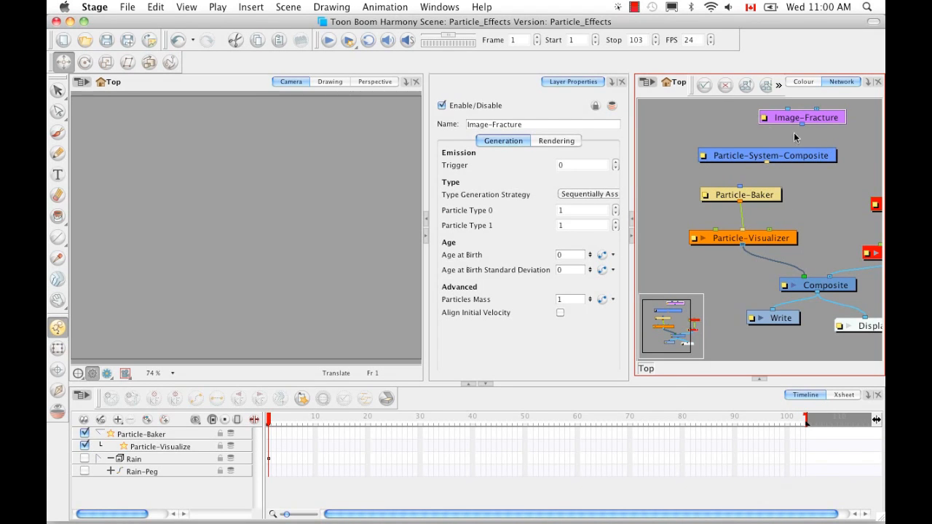
pyautogui.moveTo(768, 165); pyautogui.dragTo(740, 186)
pyautogui.moveTo(802, 124); pyautogui.dragTo(767, 147)
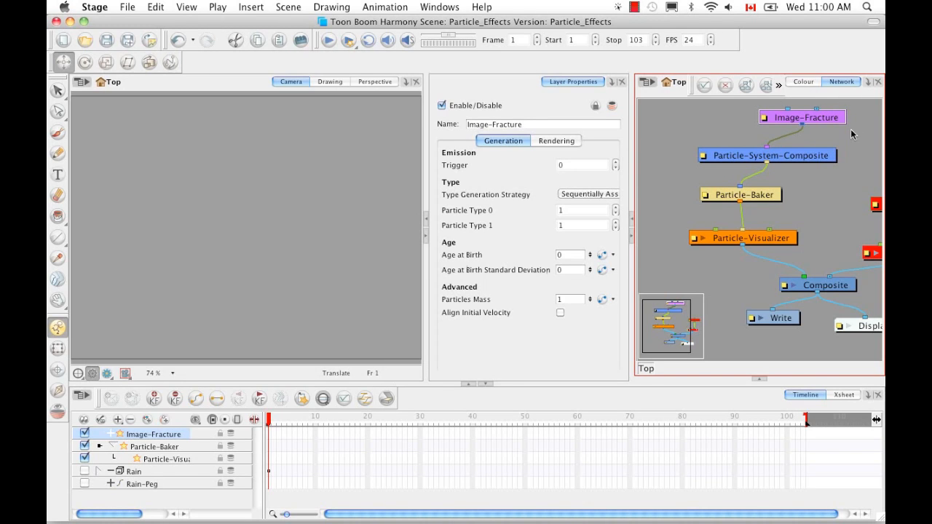
# Add a new drawing layer to the scene above the Image-Fracture layer
pyautogui.press('space')
pyautogui.moveTo(828, 155); pyautogui.dragTo(807, 187)
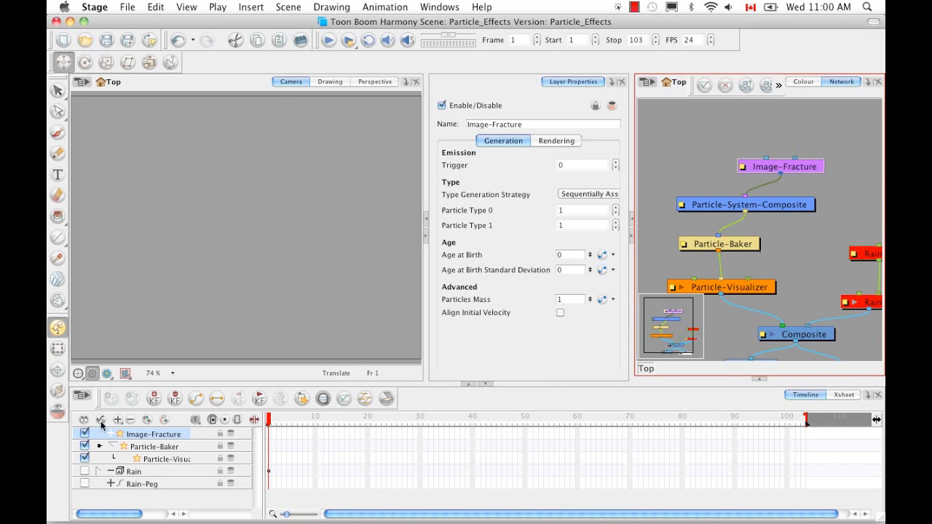
pyautogui.click(147, 421)
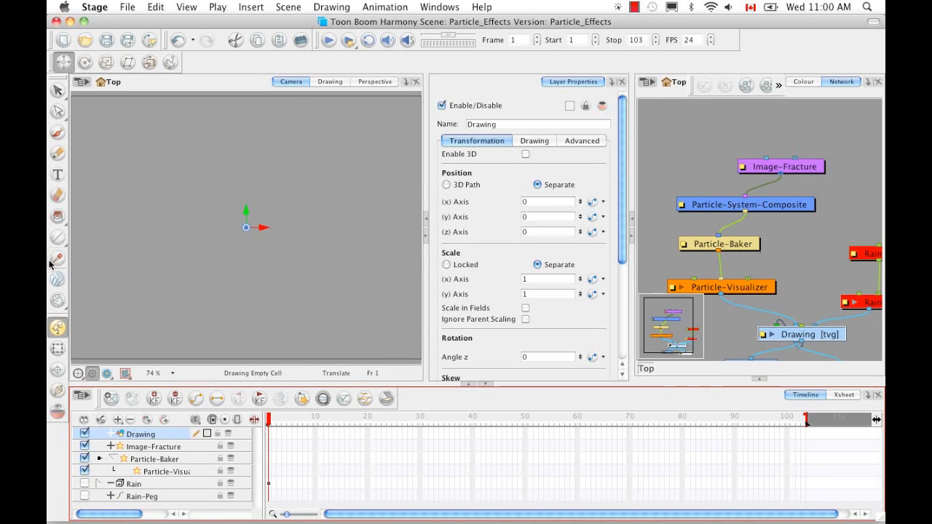
# Hide the grid in the camera view and draw a circle near its centre with the Ellipse tool on the drawing layer
pyautogui.moveTo(57, 237); pyautogui.dragTo(117, 275)
pyautogui.click(187, 7)
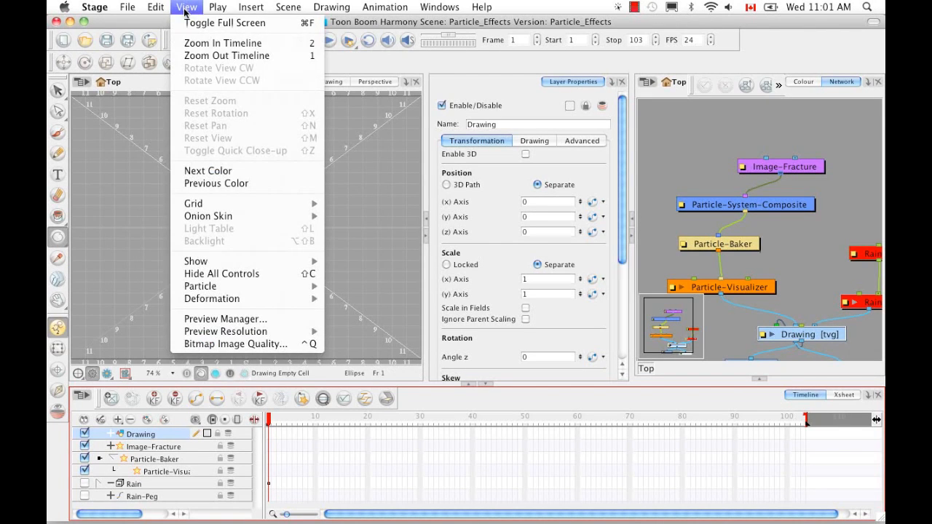
pyautogui.moveTo(230, 205)
pyautogui.click(59, 91)
pyautogui.click(61, 93)
pyautogui.click(339, 357)
pyautogui.click(187, 6)
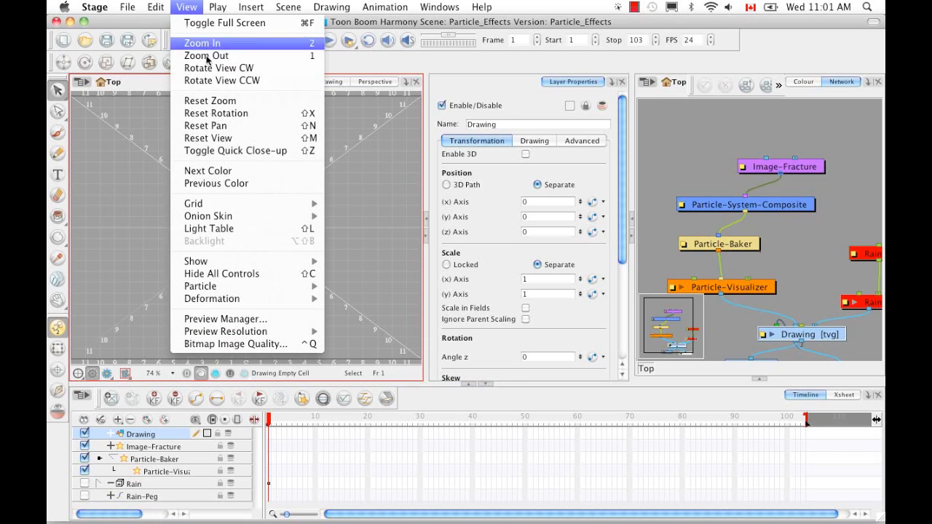
pyautogui.moveTo(238, 205)
pyautogui.click(361, 203)
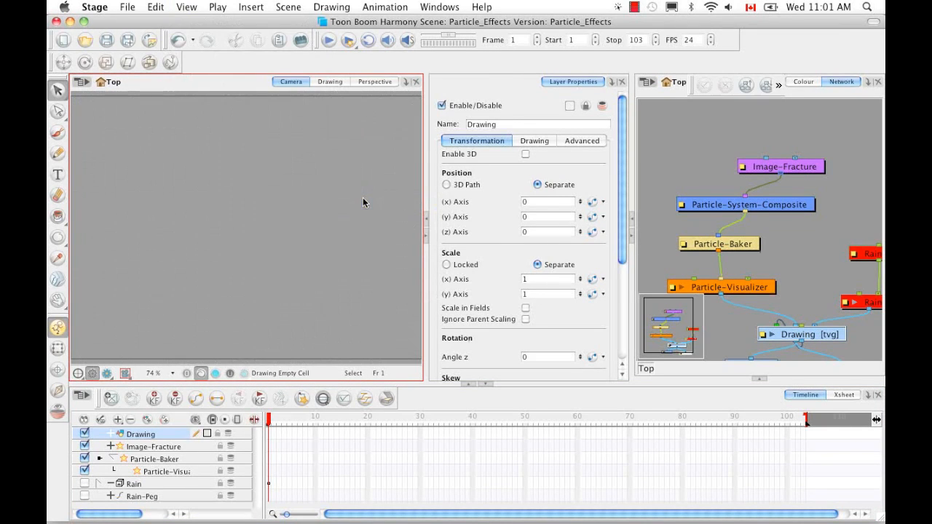
pyautogui.click(58, 237)
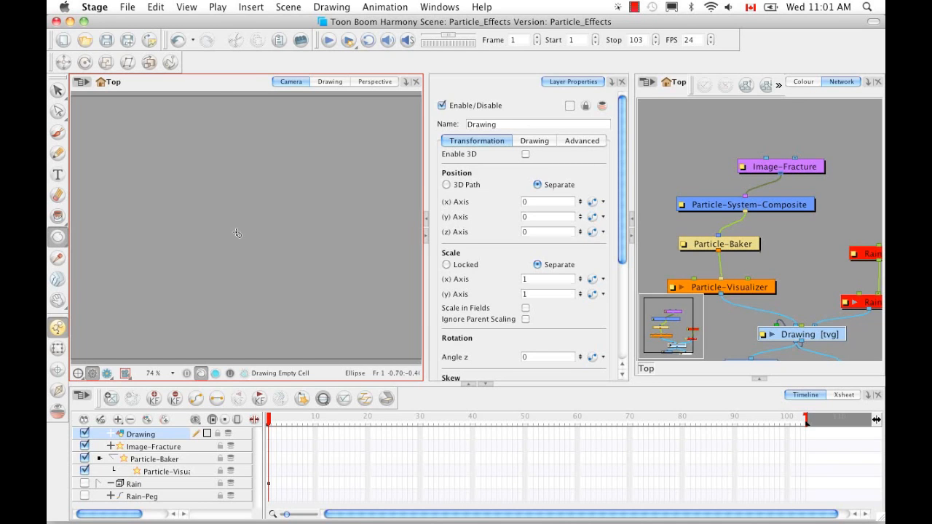
pyautogui.moveTo(239, 232)
pyautogui.mouseDown()
pyautogui.moveTo(351, 292)
pyautogui.moveTo(305, 273)
pyautogui.mouseUp()
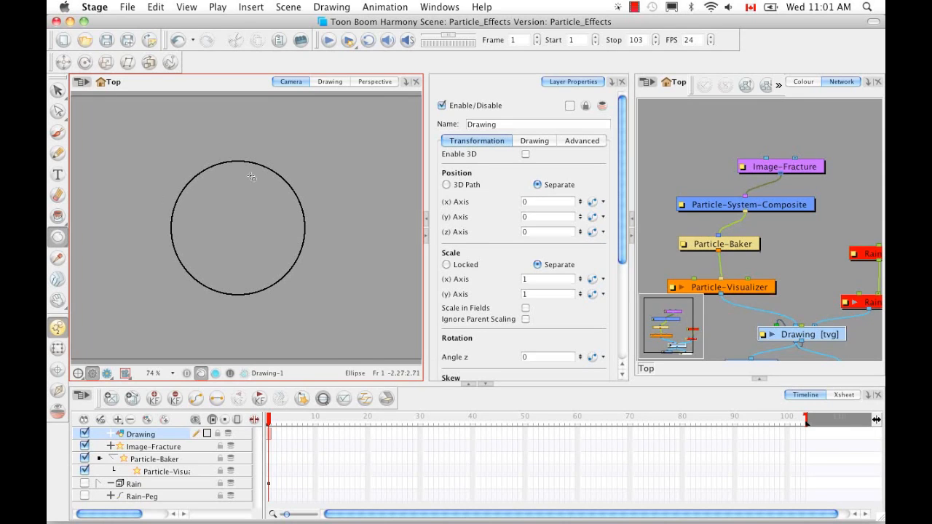
# Add a new colour based on Red to the Particle_Effects palette and make it a gradient
pyautogui.click(805, 82)
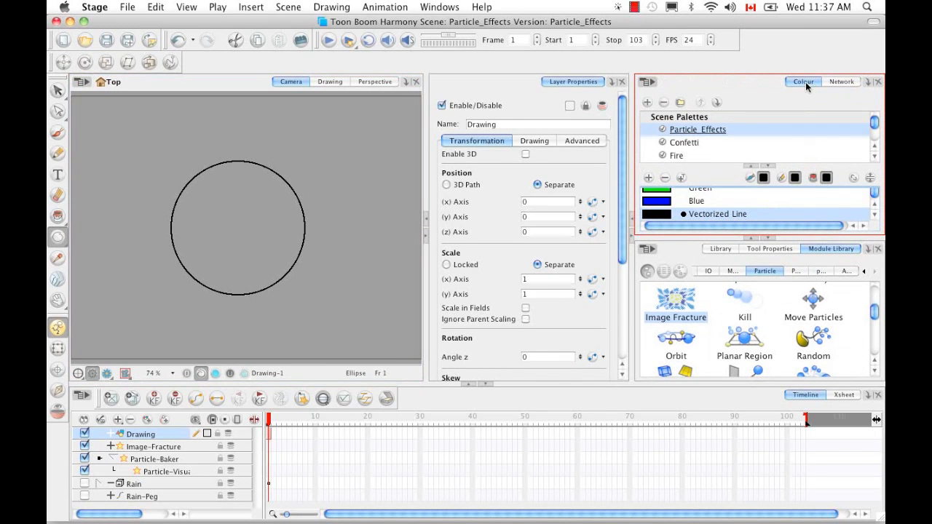
pyautogui.click(769, 239)
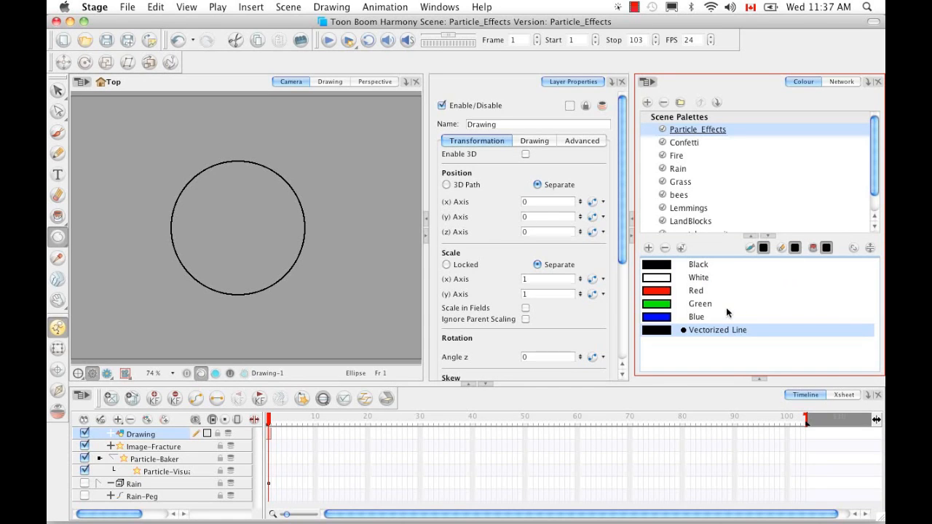
pyautogui.click(662, 293)
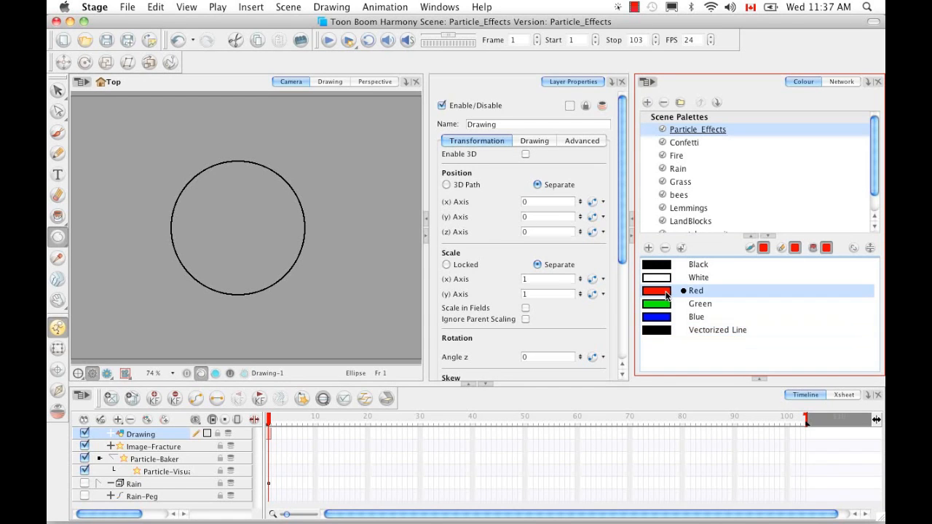
pyautogui.click(649, 249)
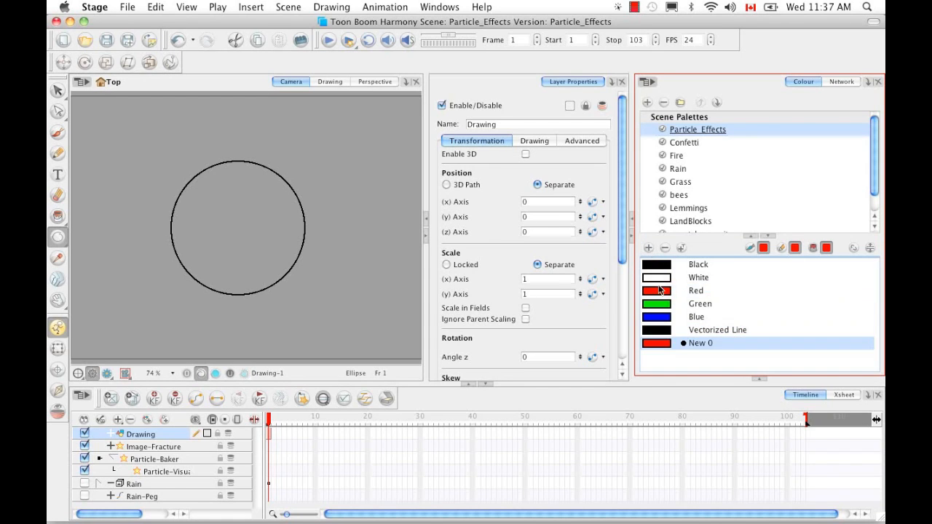
pyautogui.doubleClick(662, 347)
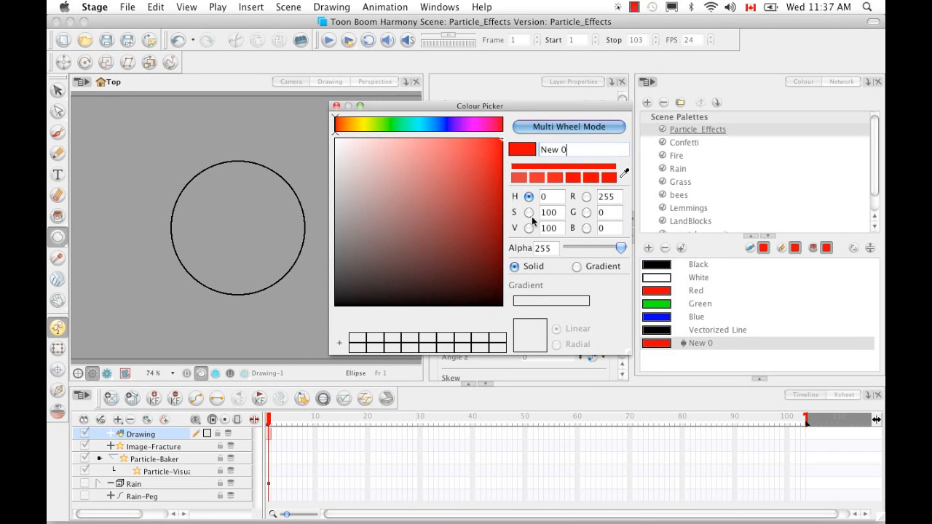
pyautogui.click(576, 266)
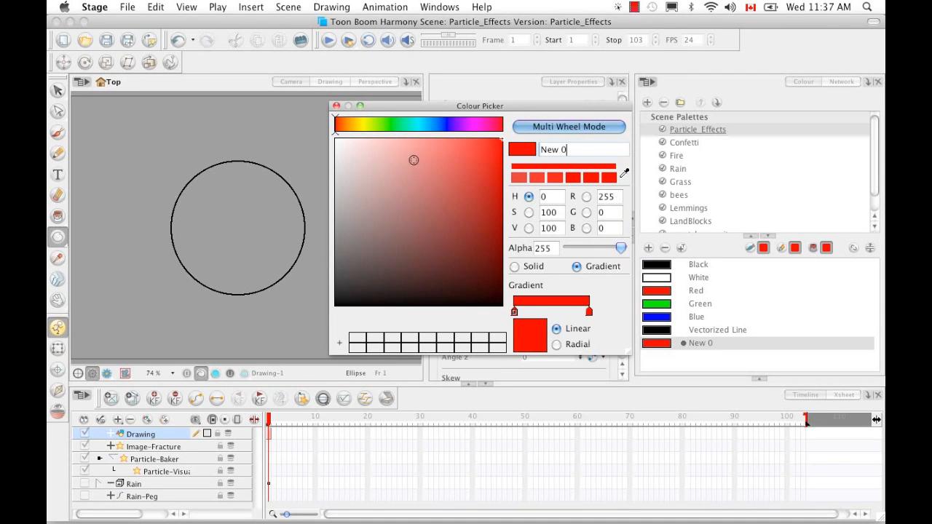
# Set the gradient's end stops to light red and orange, and add a turquoise and a green stop between them
pyautogui.moveTo(338, 125)
pyautogui.mouseDown()
pyautogui.moveTo(507, 138)
pyautogui.moveTo(453, 138)
pyautogui.mouseUp()
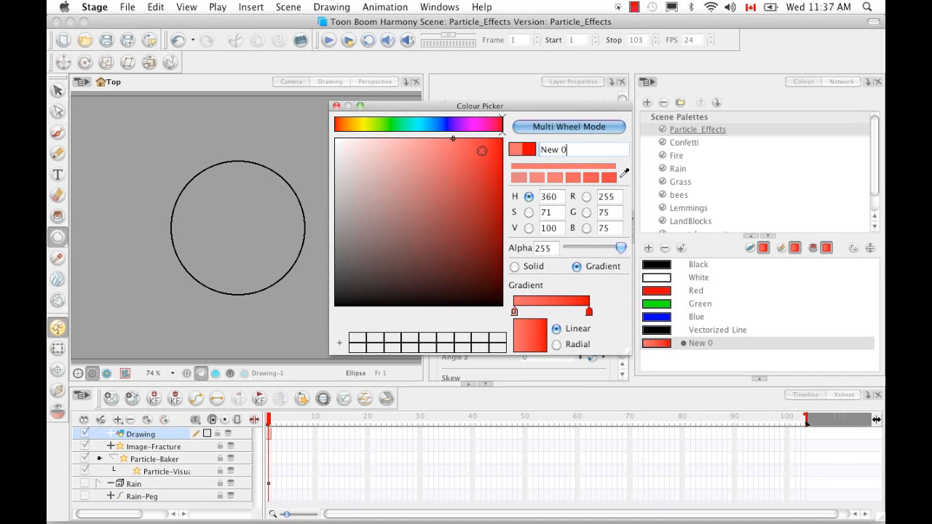
pyautogui.click(589, 312)
pyautogui.moveTo(364, 128); pyautogui.dragTo(350, 126)
pyautogui.moveTo(435, 150); pyautogui.dragTo(479, 130)
pyautogui.click(538, 311)
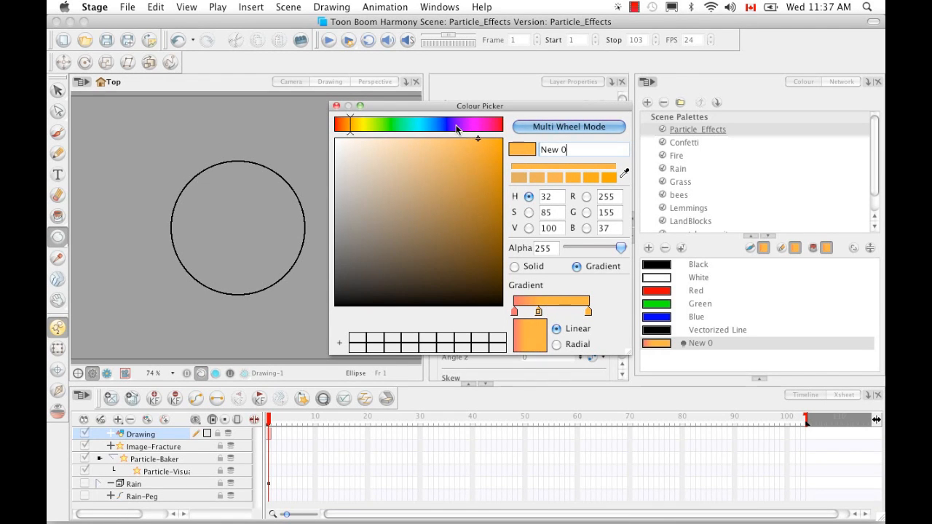
pyautogui.moveTo(350, 126); pyautogui.dragTo(422, 131)
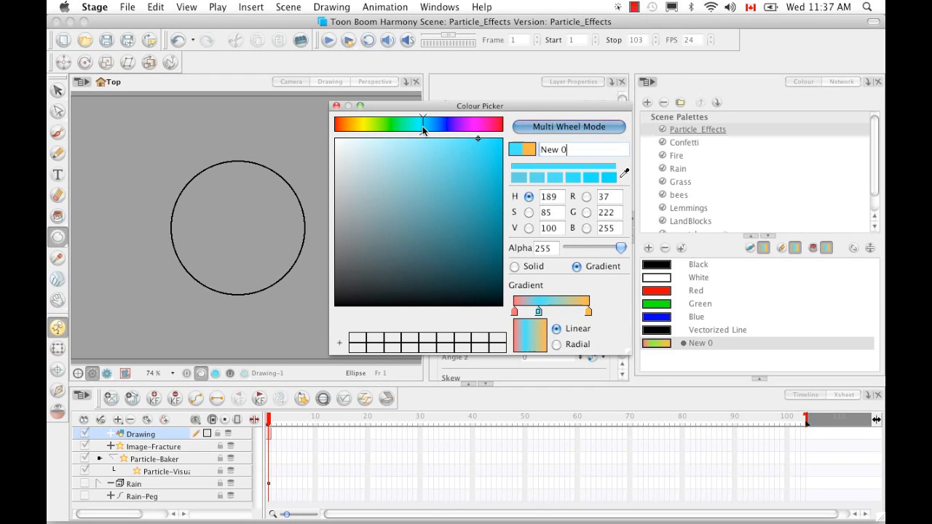
pyautogui.moveTo(423, 131); pyautogui.dragTo(415, 131)
pyautogui.click(565, 302)
pyautogui.moveTo(416, 139); pyautogui.dragTo(381, 131)
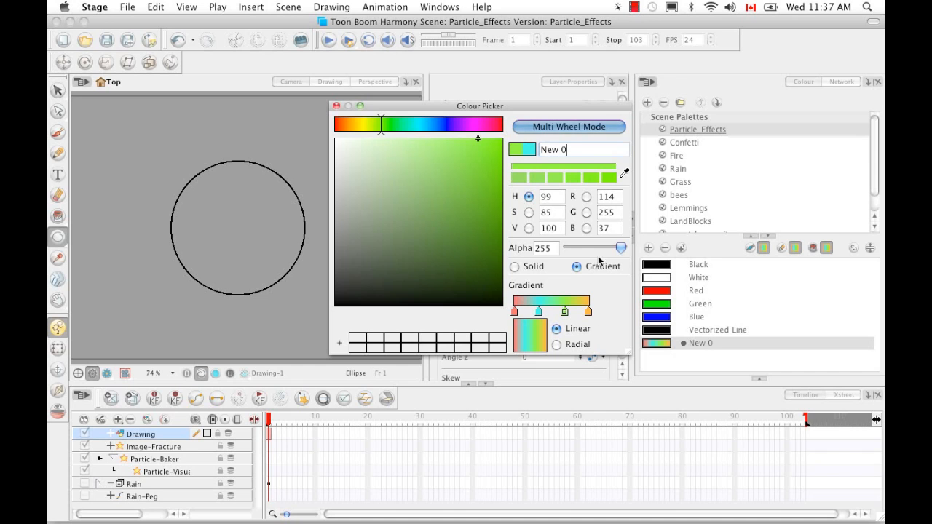
# Name the new gradient colour "rainbow" and close the colour picker
pyautogui.moveTo(577, 150); pyautogui.dragTo(417, 190)
pyautogui.write('r')
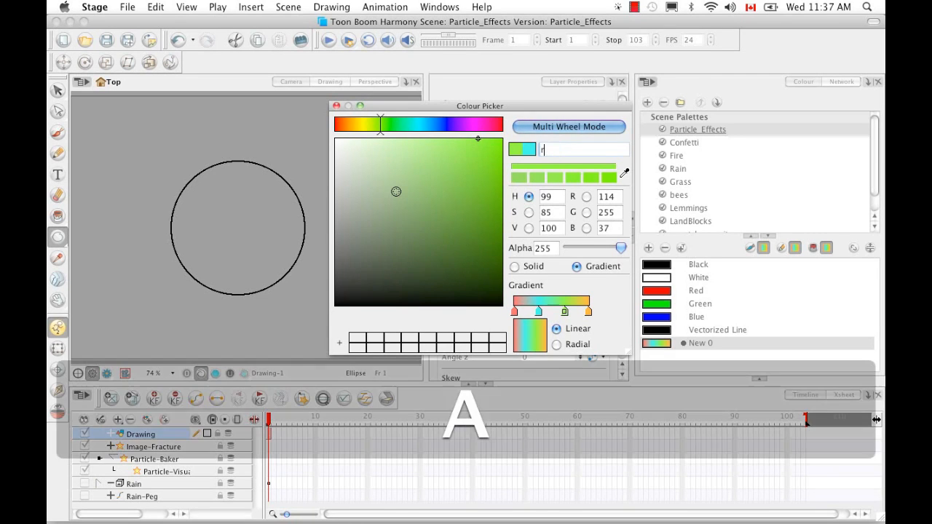
pyautogui.write('ainbow')
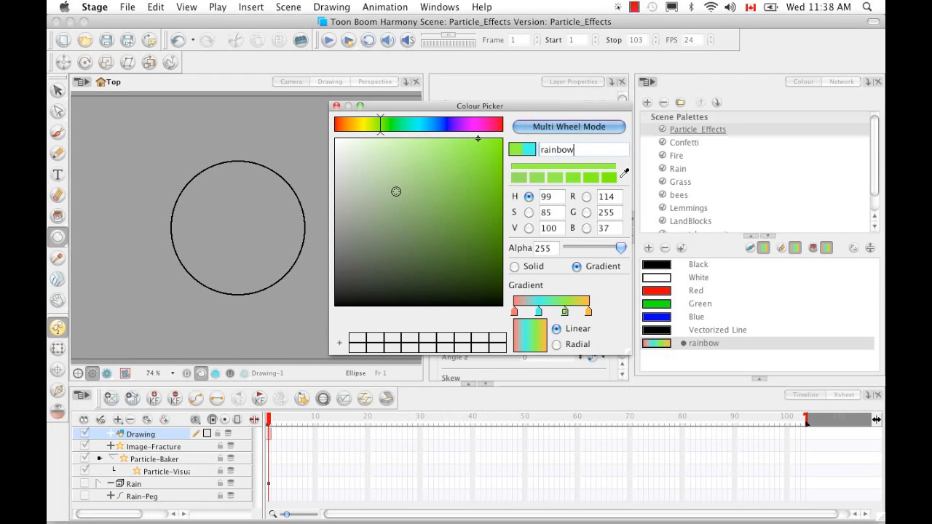
pyautogui.press('Return')
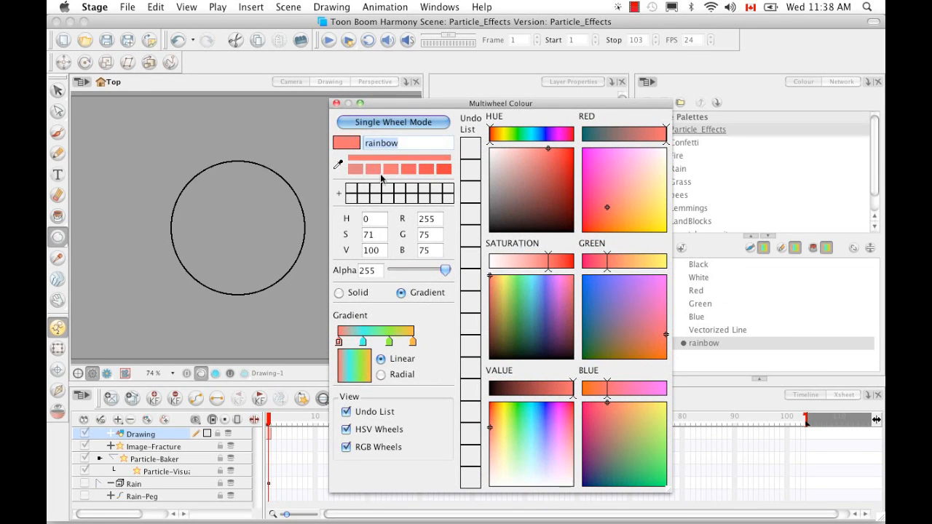
pyautogui.click(338, 103)
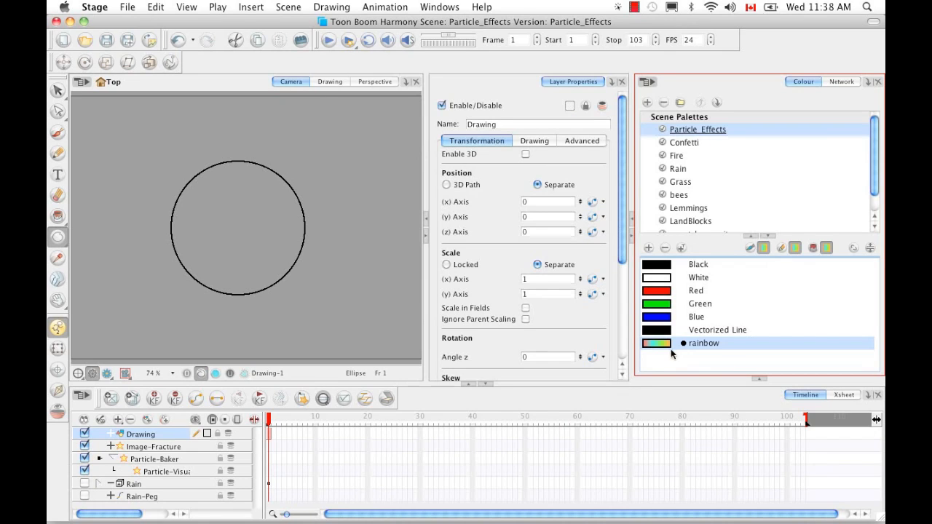
# Fill the circle with the rainbow gradient using the Paint tool, and delete its black outline
pyautogui.click(57, 215)
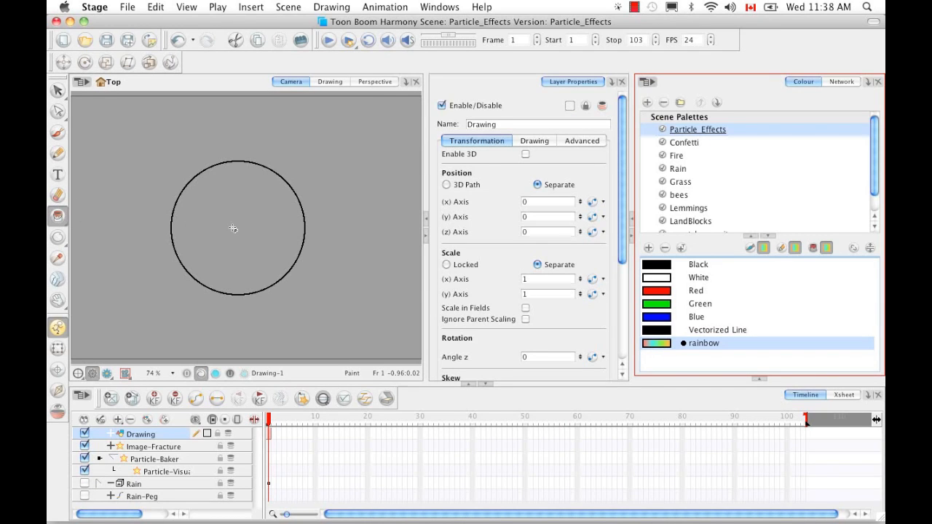
pyautogui.click(233, 227)
pyautogui.click(58, 91)
pyautogui.click(232, 156)
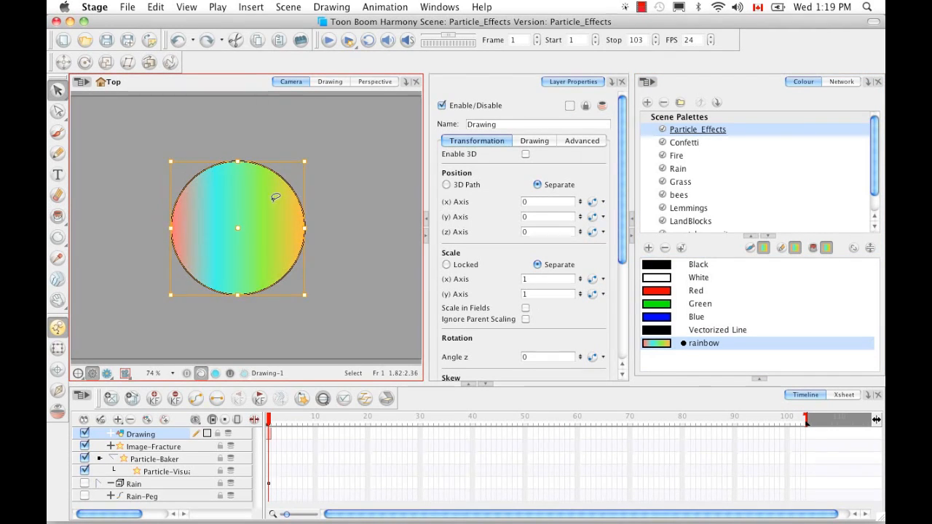
pyautogui.press('BackSpace')
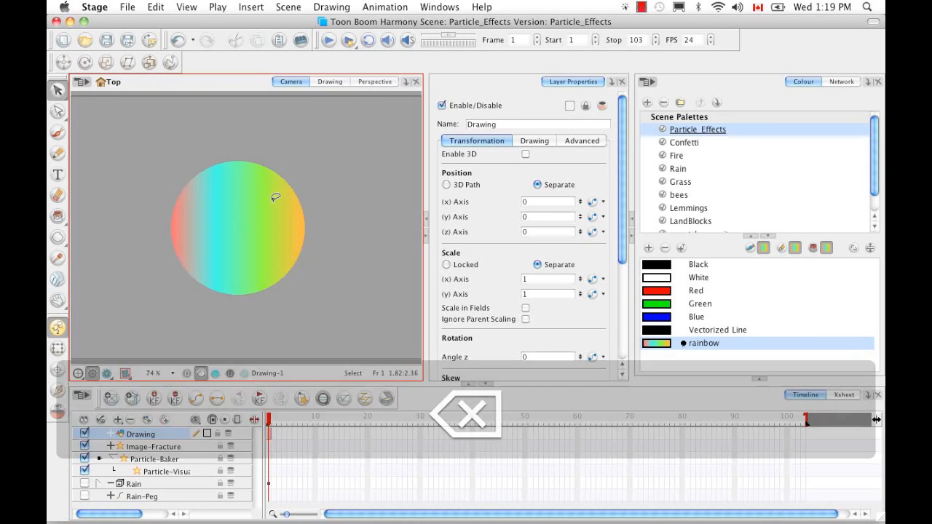
# Switch to the Drawing view and rename the Drawing layer as Rainbow_Circle
pyautogui.click(331, 81)
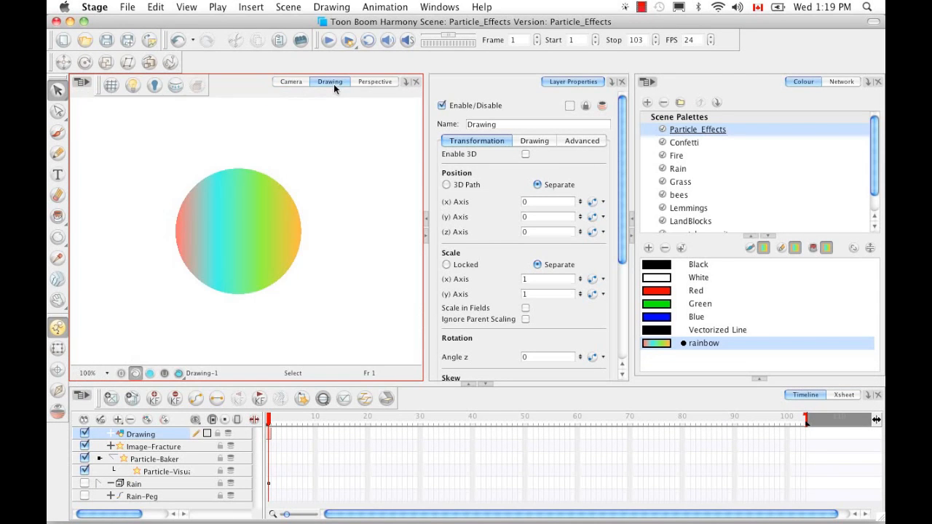
pyautogui.doubleClick(150, 434)
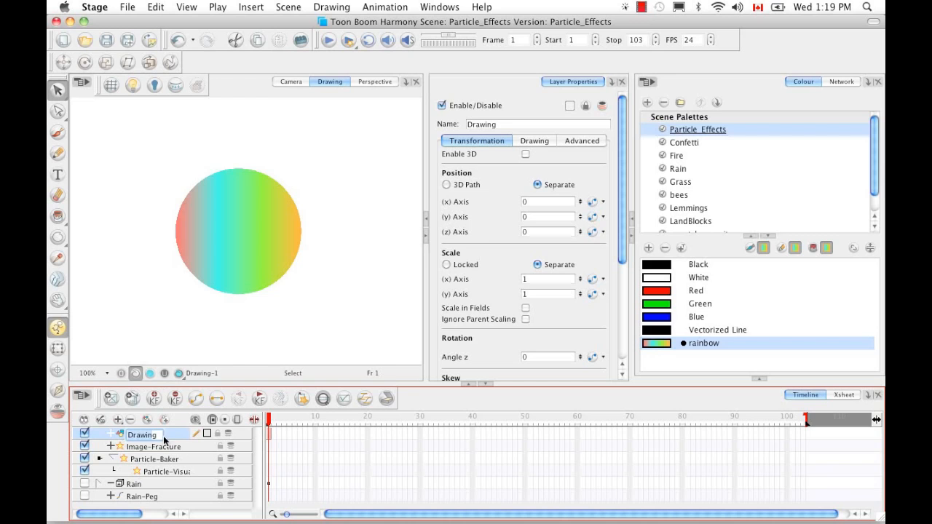
pyautogui.press('BackSpace')
pyautogui.write('Ra')
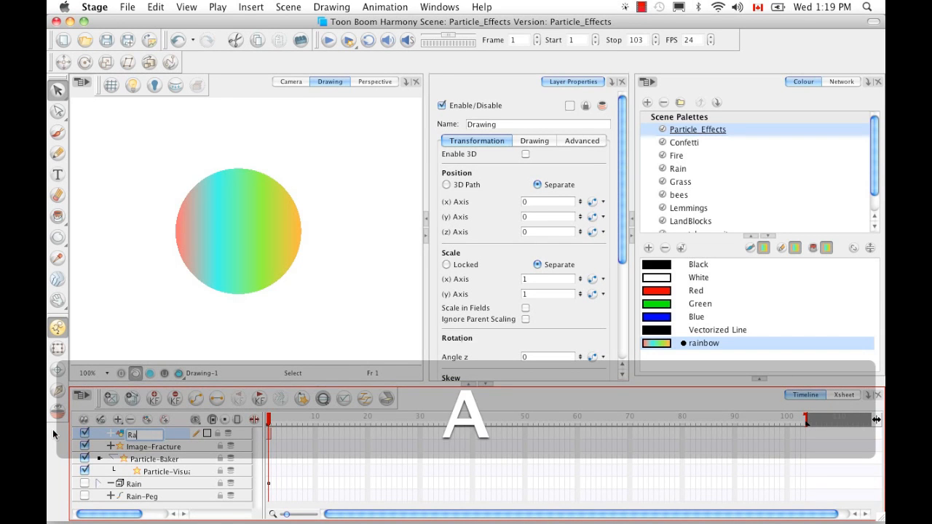
pyautogui.write('inbo')
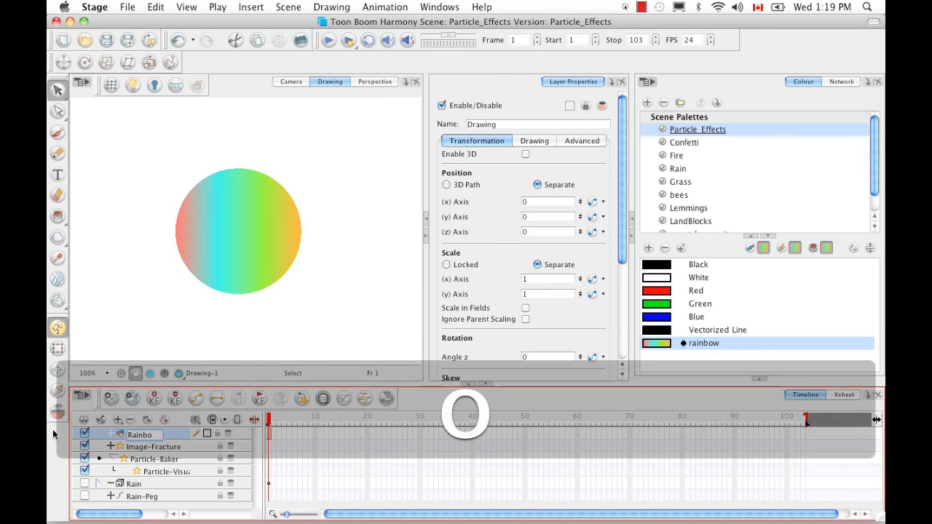
pyautogui.write('w_Ci')
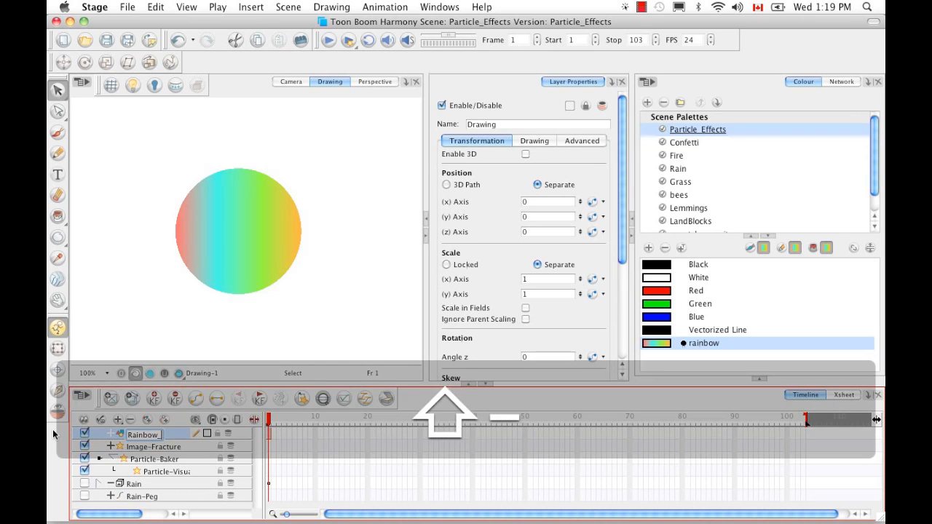
pyautogui.write('e')
pyautogui.press('Return')
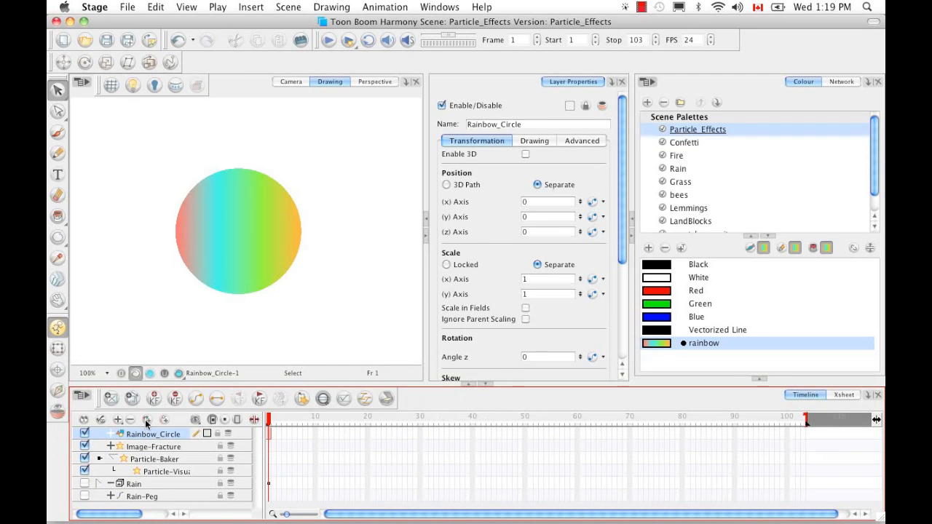
# Add a new drawing layer above Rainbow_Circle and name it Matte
pyautogui.click(147, 421)
pyautogui.doubleClick(151, 435)
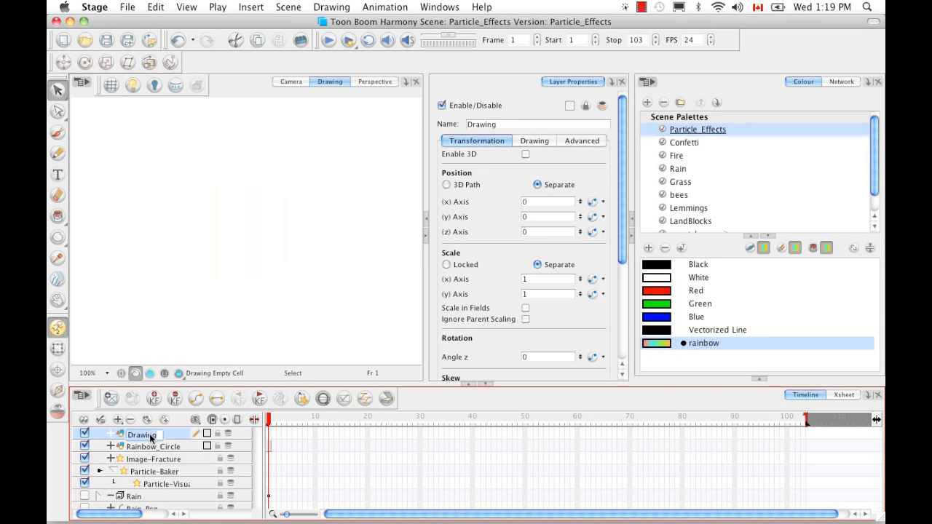
pyautogui.write('Matte')
pyautogui.press('Return')
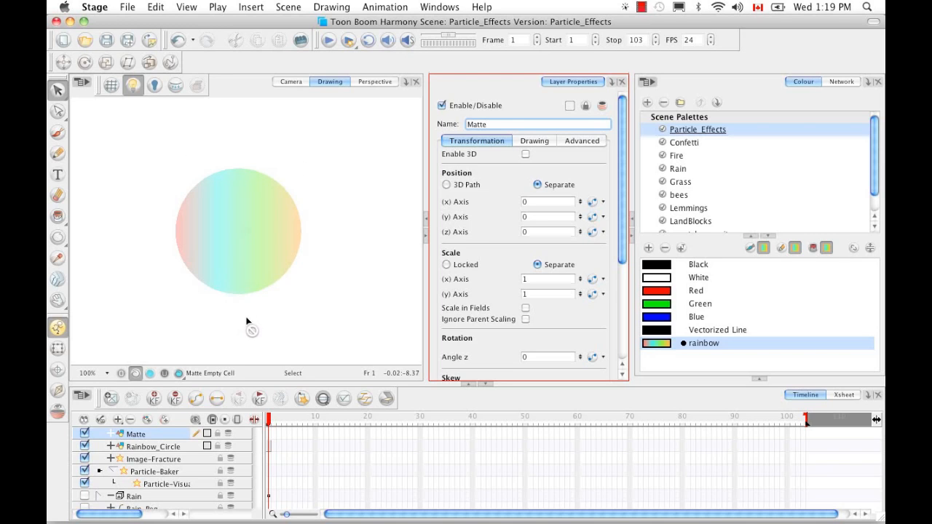
# On the Matte layer, draw jagged black crack lines with the Pencil tool, extending past the rainbow circle's edge to divide it into shards
pyautogui.click(282, 324)
pyautogui.press('2')
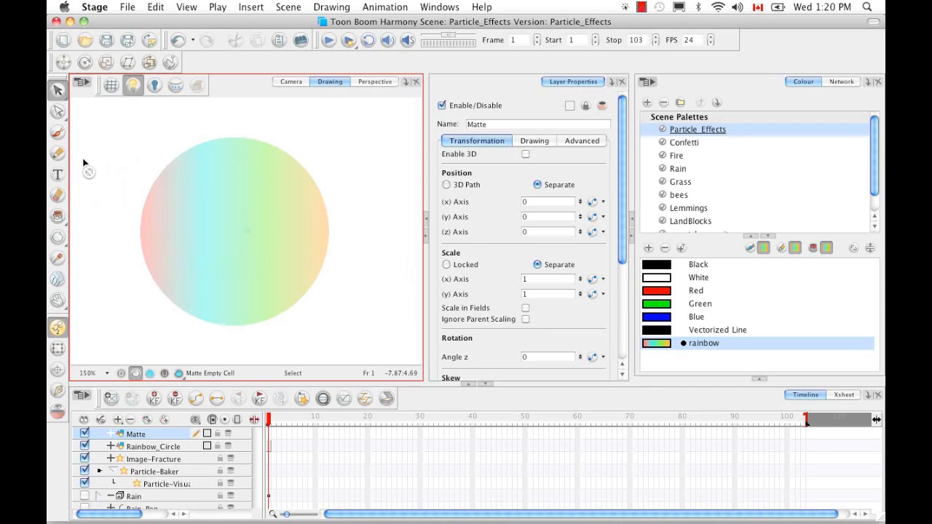
pyautogui.click(62, 155)
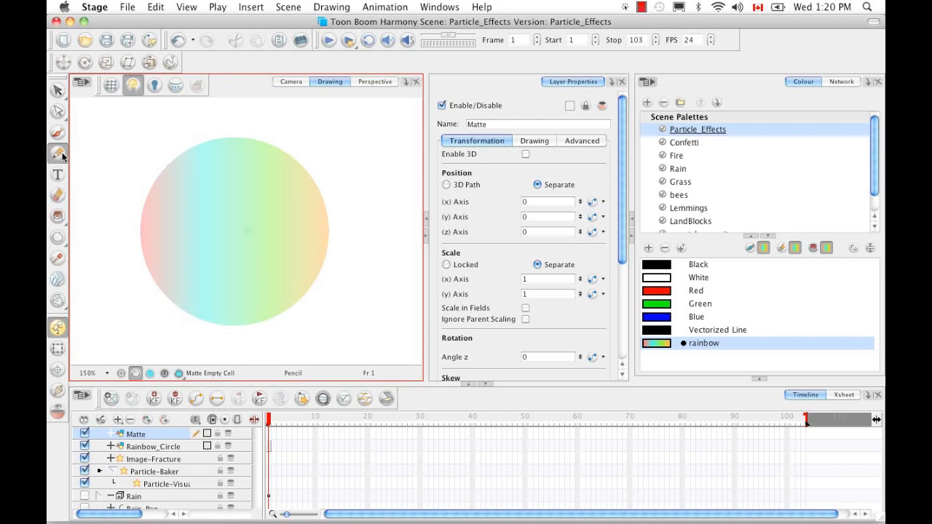
pyautogui.click(761, 380)
pyautogui.scroll(3, 876, 208)
pyautogui.click(660, 198)
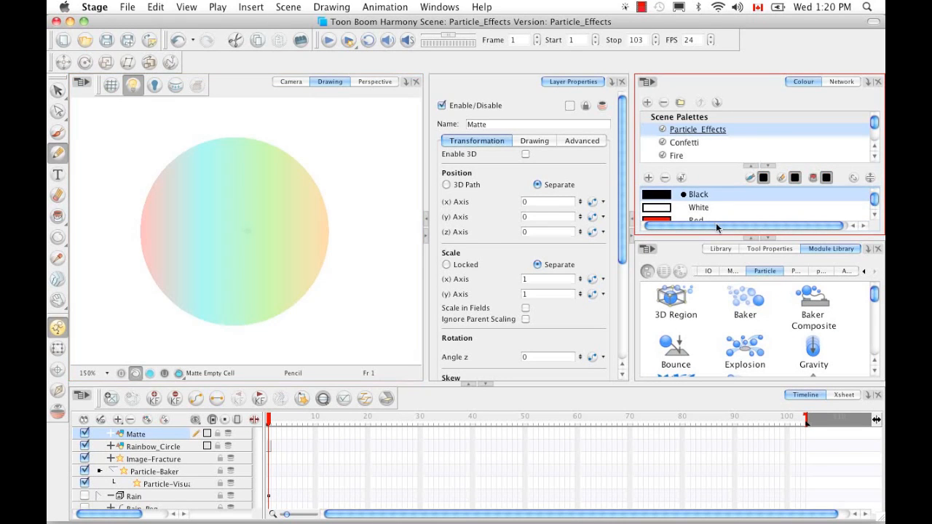
pyautogui.click(761, 249)
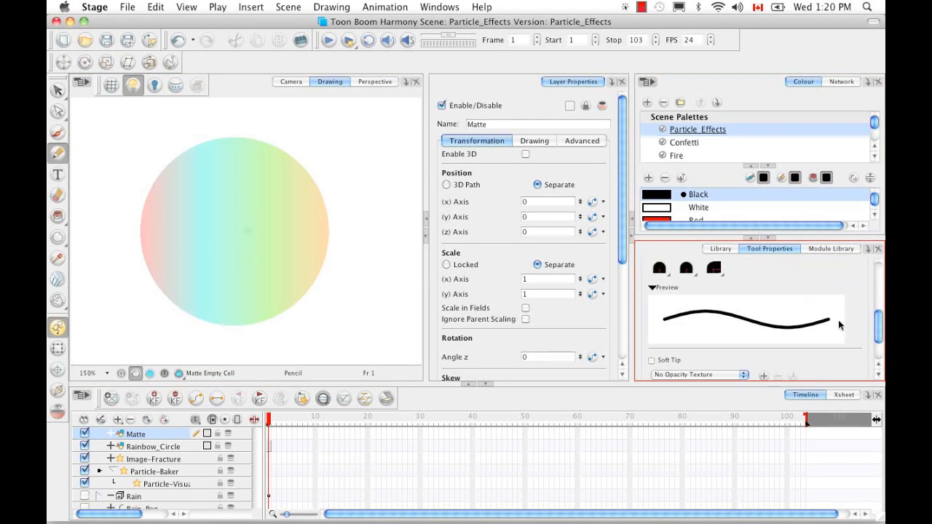
pyautogui.moveTo(882, 326)
pyautogui.mouseDown()
pyautogui.moveTo(881, 303)
pyautogui.moveTo(879, 325)
pyautogui.mouseUp()
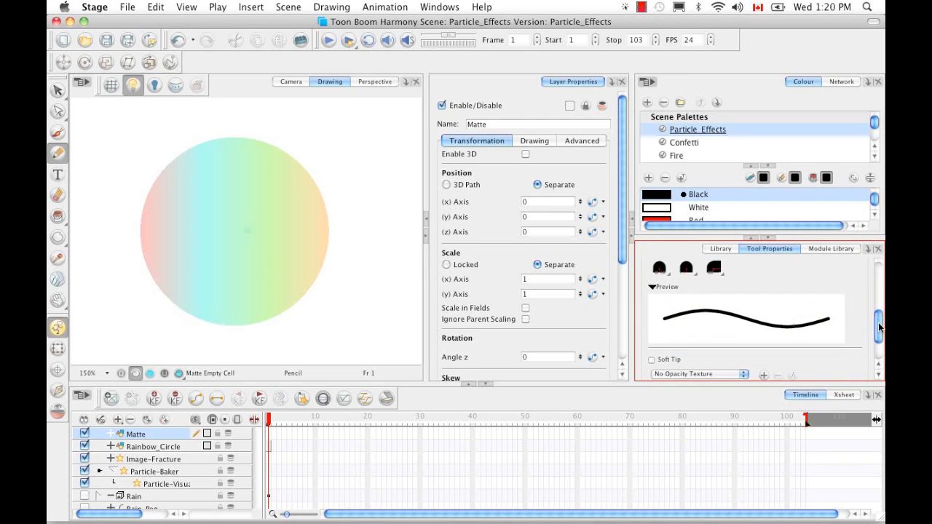
pyautogui.moveTo(163, 153)
pyautogui.mouseDown()
pyautogui.moveTo(201, 211)
pyautogui.moveTo(215, 208)
pyautogui.moveTo(247, 238)
pyautogui.moveTo(250, 218)
pyautogui.moveTo(338, 319)
pyautogui.mouseUp()
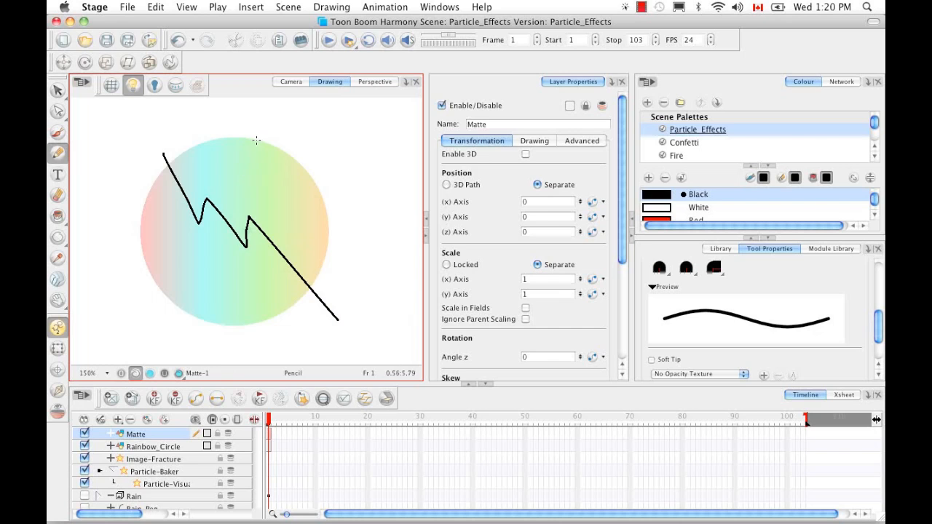
pyautogui.moveTo(244, 130); pyautogui.dragTo(239, 193)
pyautogui.moveTo(236, 233); pyautogui.dragTo(248, 217)
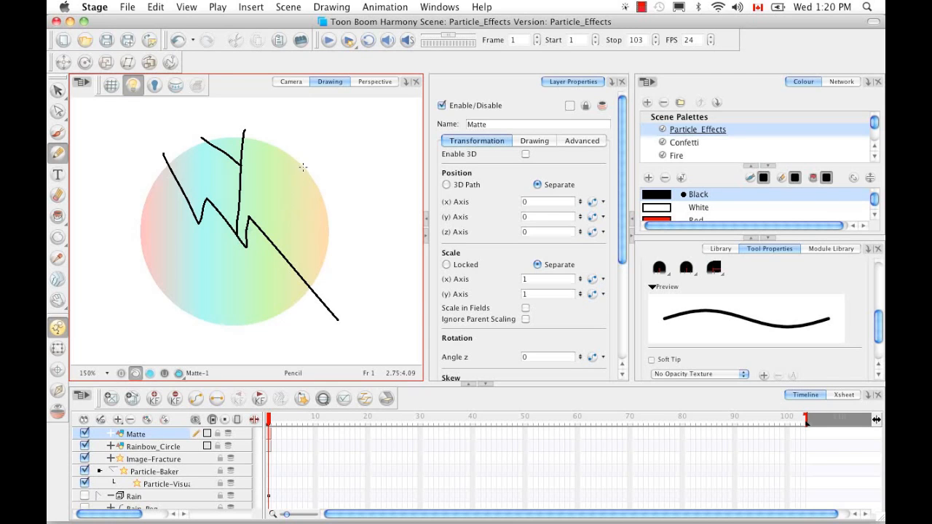
pyautogui.moveTo(292, 189); pyautogui.dragTo(302, 220)
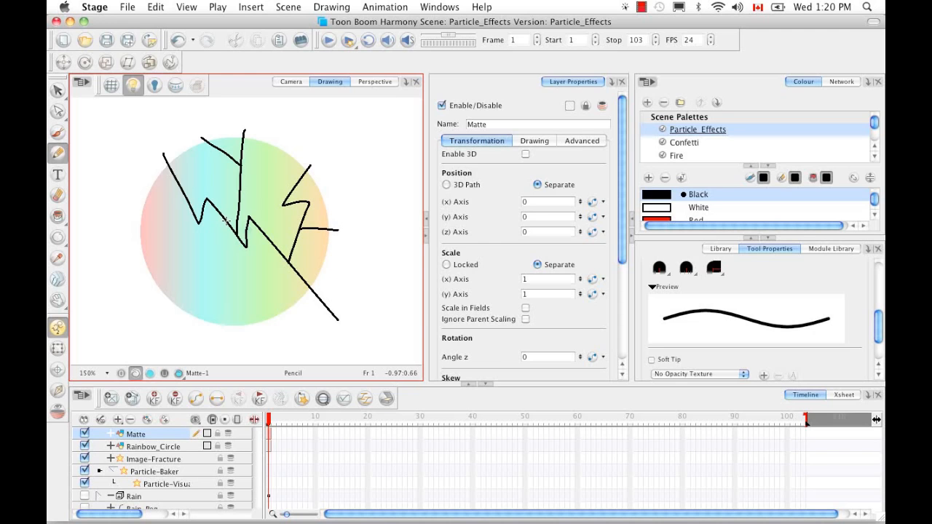
pyautogui.moveTo(217, 297)
pyautogui.mouseDown()
pyautogui.moveTo(195, 305)
pyautogui.moveTo(193, 344)
pyautogui.mouseUp()
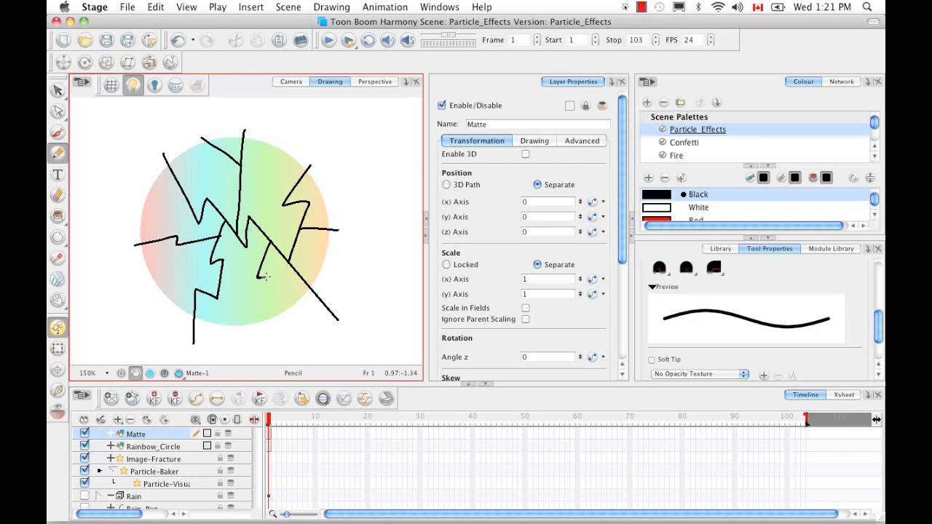
pyautogui.moveTo(279, 328); pyautogui.dragTo(281, 329)
# Draw a black circle slightly larger than the rainbow circle with the Ellipse tool, and flatten all the matte lines together
pyautogui.click(58, 238)
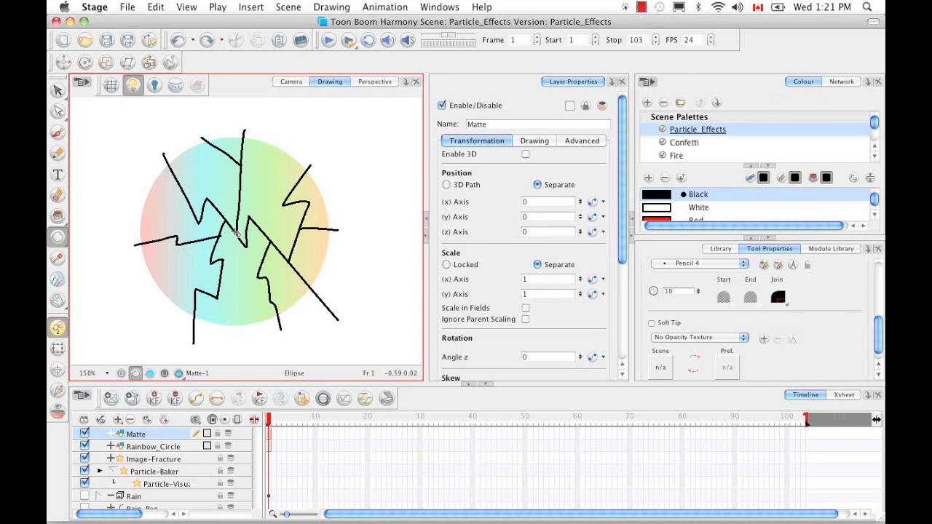
pyautogui.moveTo(234, 233)
pyautogui.mouseDown()
pyautogui.moveTo(339, 333)
pyautogui.moveTo(342, 325)
pyautogui.mouseUp()
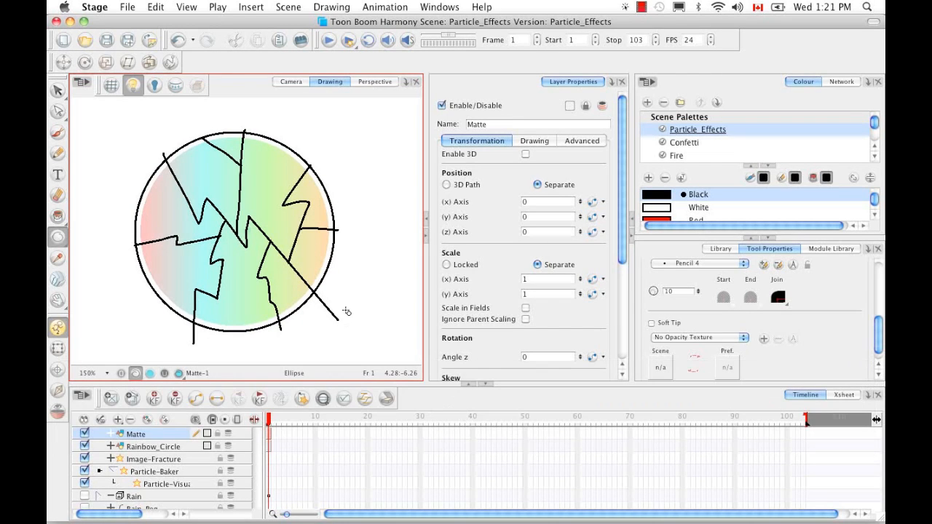
pyautogui.click(58, 90)
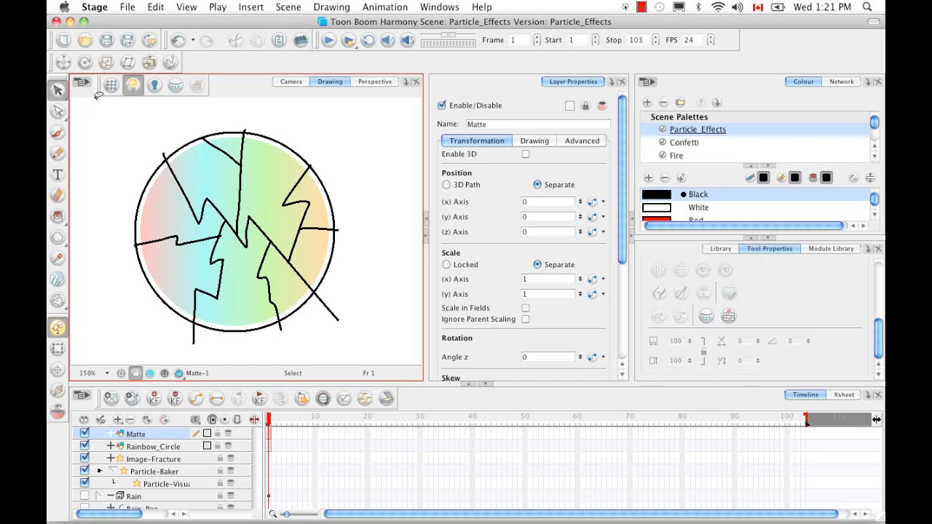
pyautogui.moveTo(234, 111)
pyautogui.mouseDown()
pyautogui.moveTo(115, 163)
pyautogui.moveTo(140, 364)
pyautogui.moveTo(386, 209)
pyautogui.moveTo(175, 117)
pyautogui.mouseUp()
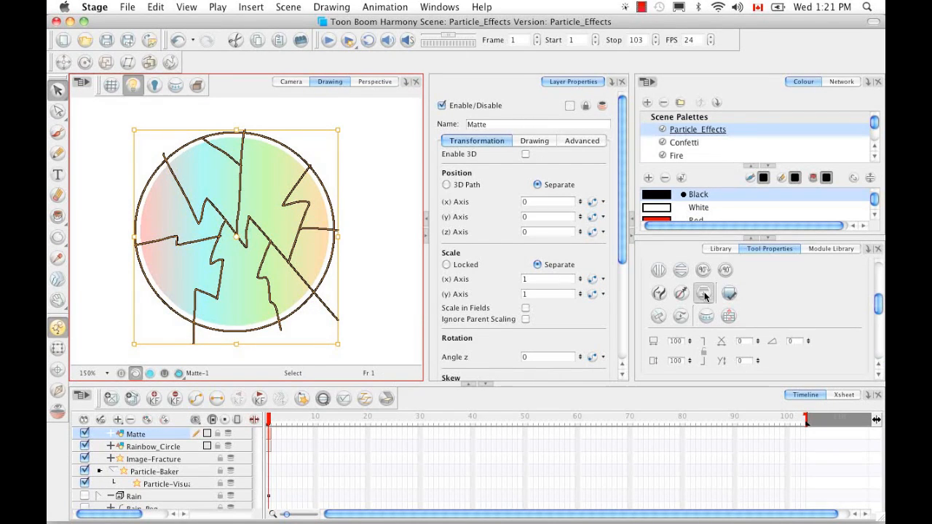
pyautogui.click(359, 176)
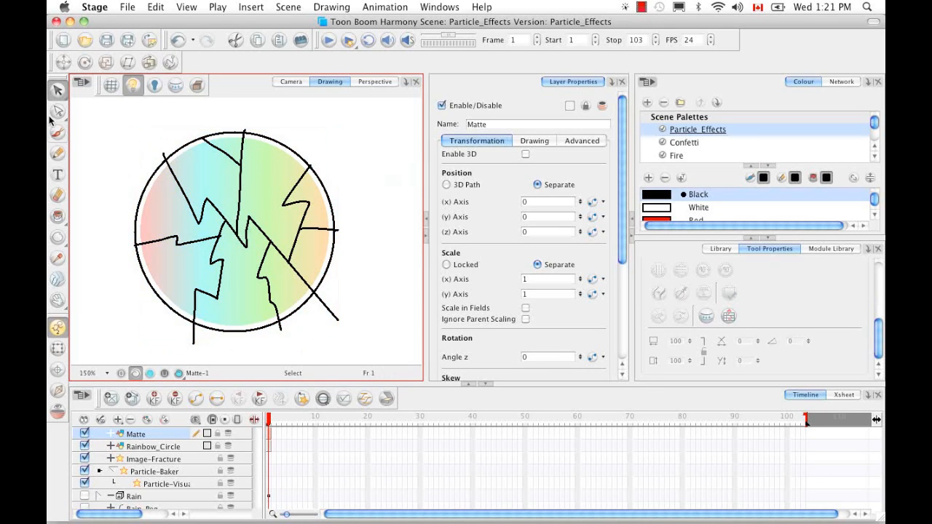
# Use the Cutter tool to remove the crack line ends sticking out past the top of the outer circle
pyautogui.moveTo(57, 89); pyautogui.dragTo(101, 107)
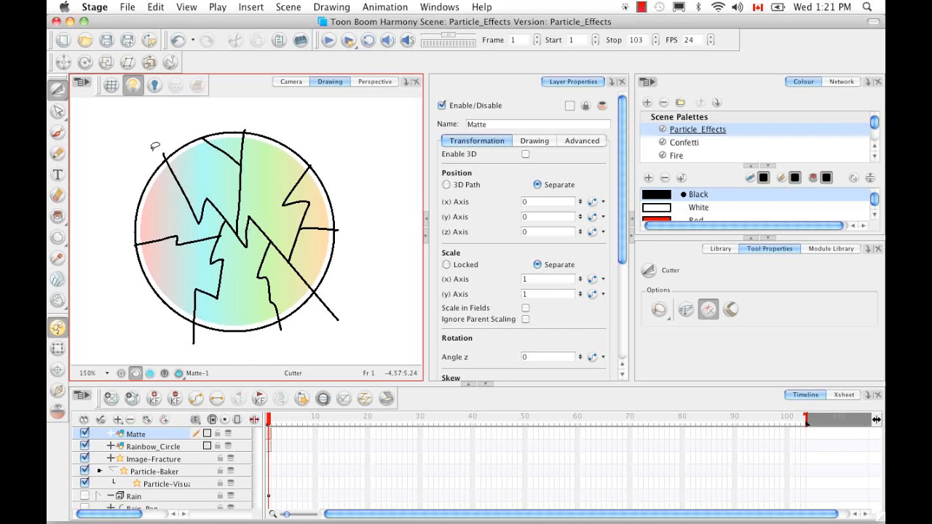
pyautogui.click(245, 126)
pyautogui.press('BackSpace')
pyautogui.press('2')
pyautogui.press('2')
pyautogui.press('space')
pyautogui.moveTo(243, 145)
pyautogui.mouseDown()
pyautogui.moveTo(261, 182)
pyautogui.moveTo(283, 177)
pyautogui.mouseUp()
pyautogui.press('BackSpace')
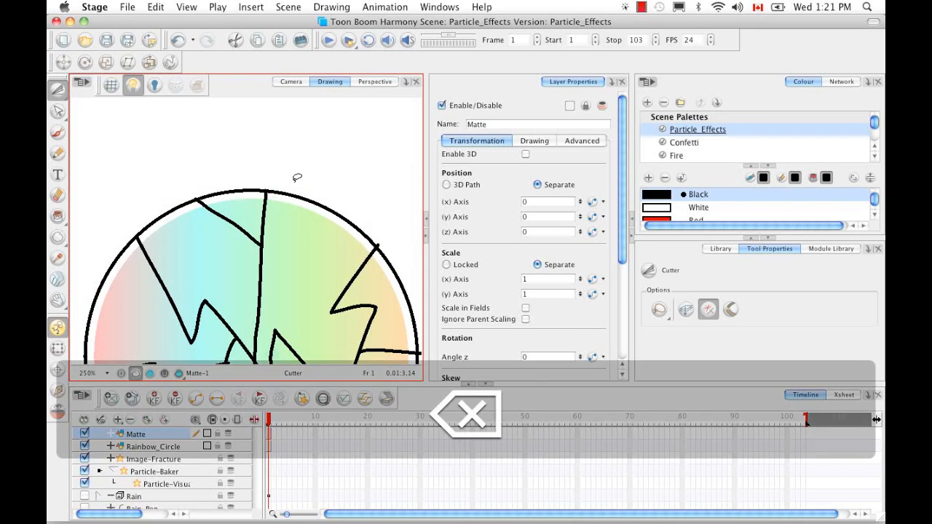
# Cut off the two crack line ends that protrude beyond the right side of the outer circle
pyautogui.press('space')
pyautogui.moveTo(332, 243); pyautogui.dragTo(255, 185)
pyautogui.press('2')
pyautogui.press('2')
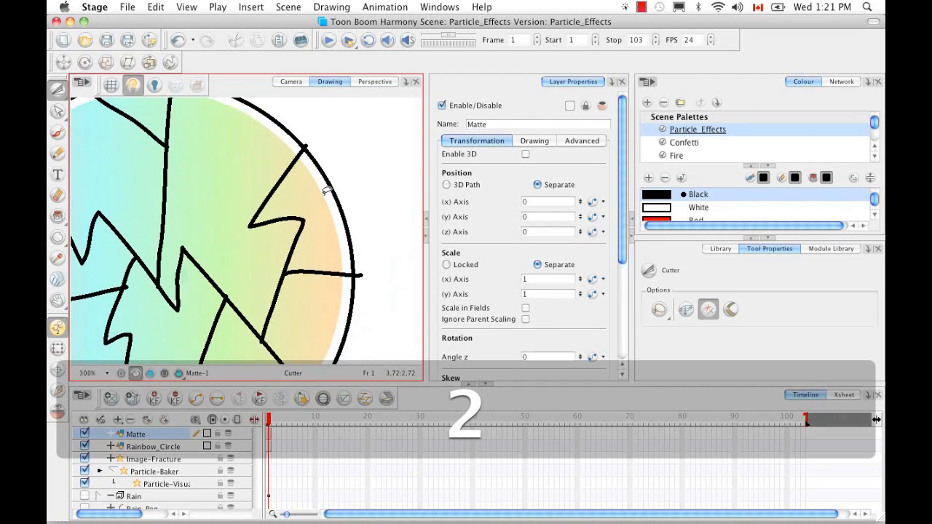
pyautogui.press('space')
pyautogui.moveTo(333, 181); pyautogui.dragTo(256, 293)
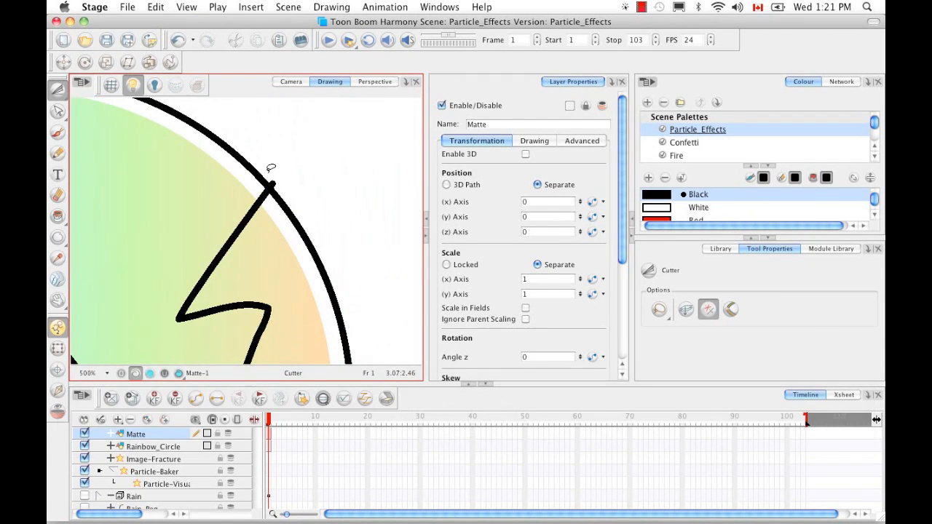
pyautogui.moveTo(266, 173)
pyautogui.mouseDown()
pyautogui.moveTo(291, 191)
pyautogui.moveTo(277, 173)
pyautogui.mouseUp()
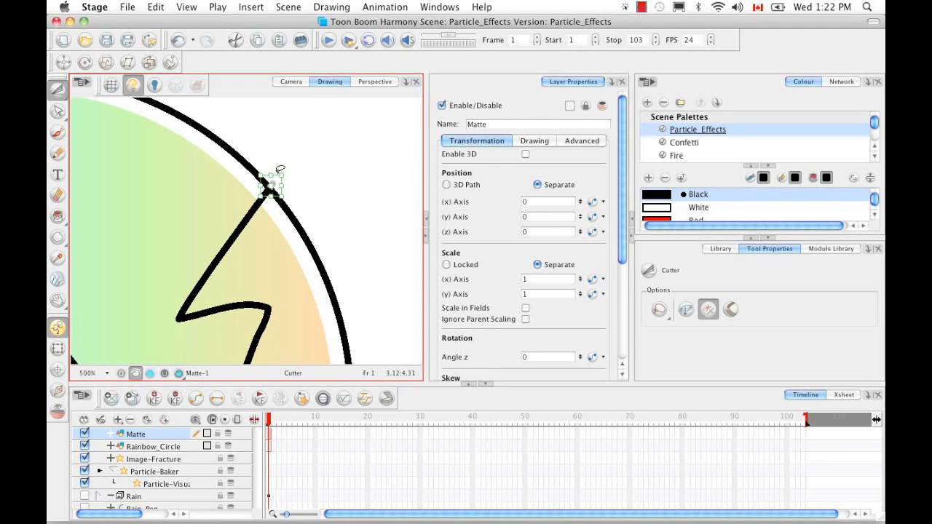
pyautogui.press('BackSpace')
pyautogui.moveTo(294, 143); pyautogui.dragTo(313, 281)
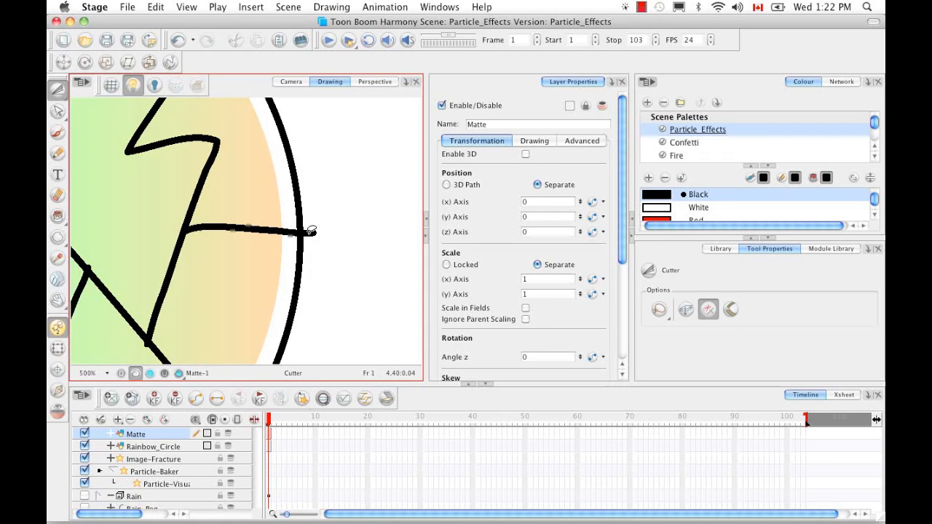
pyautogui.click(311, 231)
pyautogui.press('BackSpace')
# Cut off the crack line ends that protrude beyond the lower part of the outer circle
pyautogui.moveTo(324, 227)
pyautogui.mouseDown()
pyautogui.moveTo(301, 249)
pyautogui.moveTo(377, 187)
pyautogui.mouseUp()
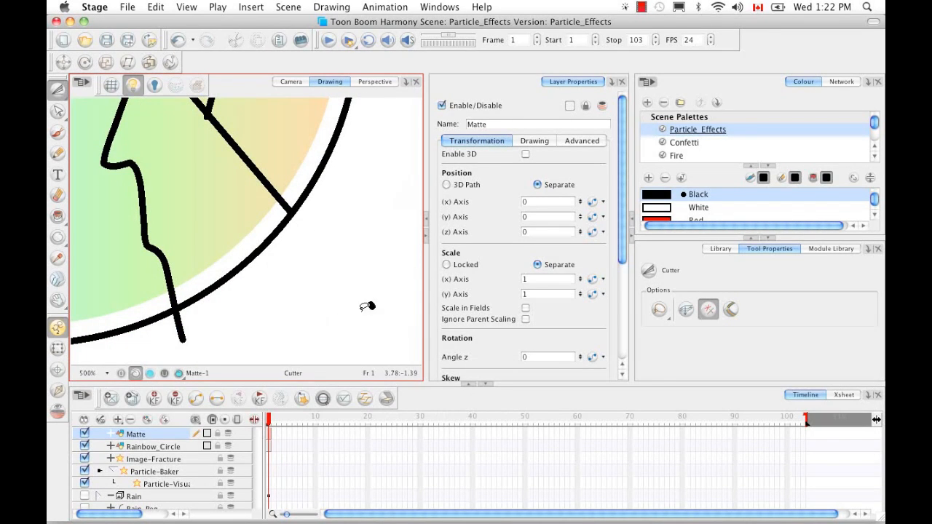
pyautogui.click(361, 319)
pyautogui.press('BackSpace')
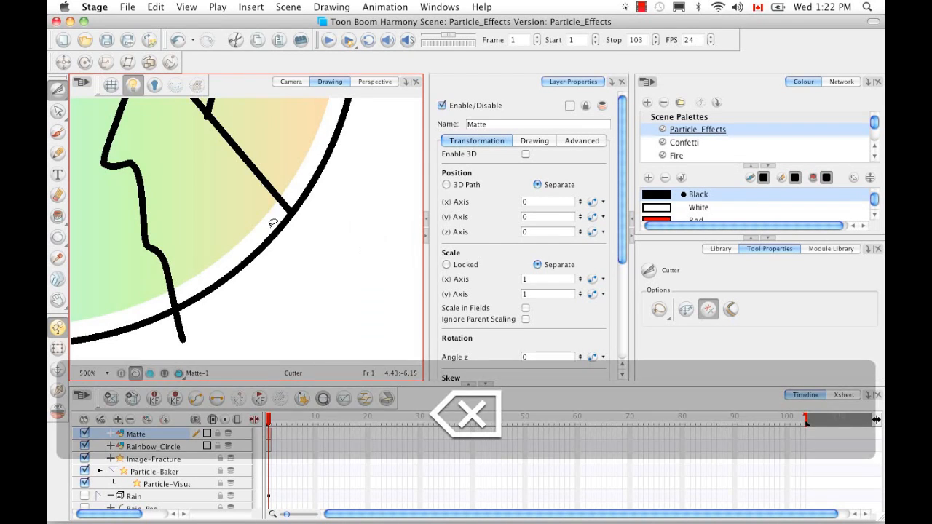
pyautogui.press('space')
pyautogui.moveTo(208, 285); pyautogui.dragTo(291, 238)
pyautogui.moveTo(243, 294); pyautogui.dragTo(281, 280)
pyautogui.press('space')
pyautogui.moveTo(167, 301); pyautogui.dragTo(383, 286)
pyautogui.moveTo(193, 296); pyautogui.dragTo(158, 294)
# Straighten the short diagonal crack near the circle's top by deleting its intermediate points with the Contour Editor
pyautogui.press('space')
pyautogui.moveTo(130, 224)
pyautogui.mouseDown()
pyautogui.moveTo(262, 343)
pyautogui.moveTo(166, 225)
pyautogui.moveTo(173, 285)
pyautogui.moveTo(204, 298)
pyautogui.moveTo(150, 152)
pyautogui.moveTo(204, 210)
pyautogui.moveTo(160, 140)
pyautogui.moveTo(197, 127)
pyautogui.mouseUp()
pyautogui.press('space')
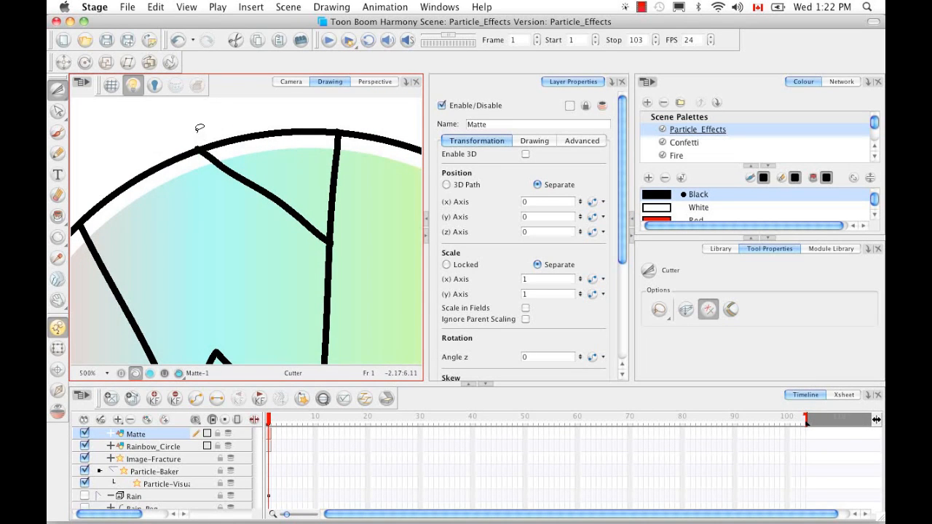
pyautogui.click(58, 113)
pyautogui.press('space')
pyautogui.moveTo(260, 193); pyautogui.dragTo(305, 141)
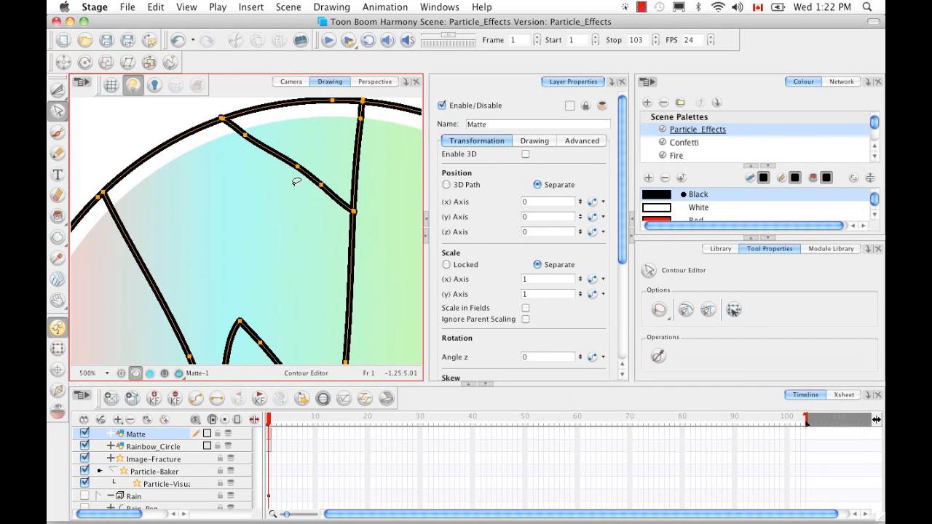
pyautogui.click(315, 175)
pyautogui.press('BackSpace')
pyautogui.press('BackSpace')
pyautogui.press('BackSpace')
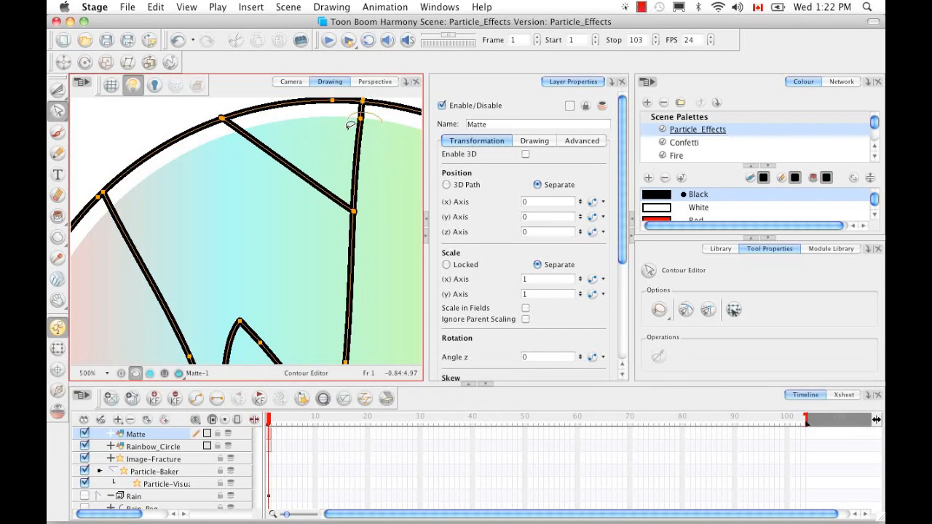
# Delete the intermediate contour points on the long, nearly vertical crack running from the circle's top to its centre
pyautogui.press('BackSpace')
pyautogui.press('space')
pyautogui.moveTo(337, 292)
pyautogui.mouseDown()
pyautogui.moveTo(337, 183)
pyautogui.moveTo(332, 254)
pyautogui.moveTo(358, 200)
pyautogui.mouseUp()
pyautogui.press('BackSpace')
# Delete the extra contour points on the central zigzag crack to straighten its segments
pyautogui.press('space')
pyautogui.moveTo(378, 282)
pyautogui.mouseDown()
pyautogui.moveTo(334, 250)
pyautogui.moveTo(345, 228)
pyautogui.mouseUp()
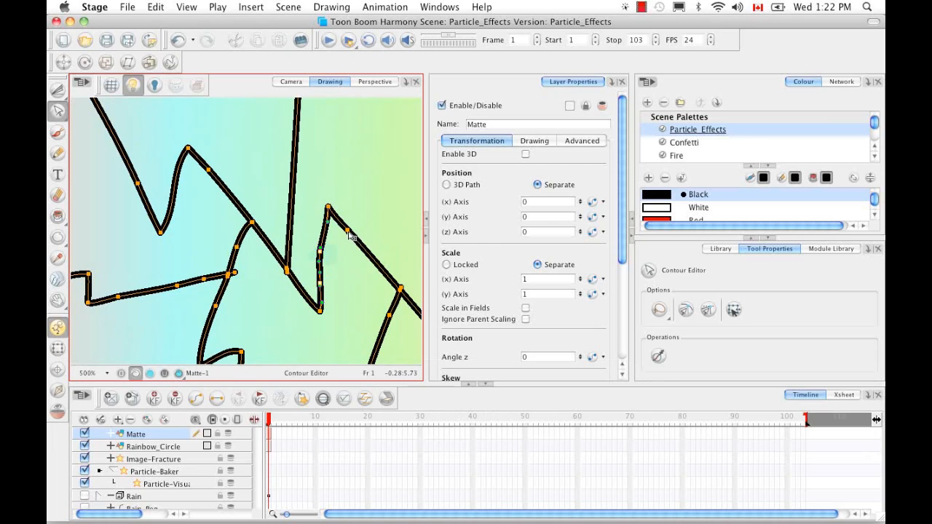
pyautogui.press('BackSpace')
pyautogui.moveTo(383, 198); pyautogui.dragTo(376, 248)
pyautogui.press('BackSpace')
# Delete the intermediate contour points on the stepped horizontal crack running from the circle's left edge to the centre
pyautogui.press('space')
pyautogui.moveTo(277, 264); pyautogui.dragTo(347, 249)
pyautogui.moveTo(245, 246)
pyautogui.mouseDown()
pyautogui.moveTo(275, 264)
pyautogui.moveTo(242, 245)
pyautogui.mouseUp()
pyautogui.press('BackSpace')
pyautogui.press('space')
pyautogui.moveTo(153, 238); pyautogui.dragTo(224, 249)
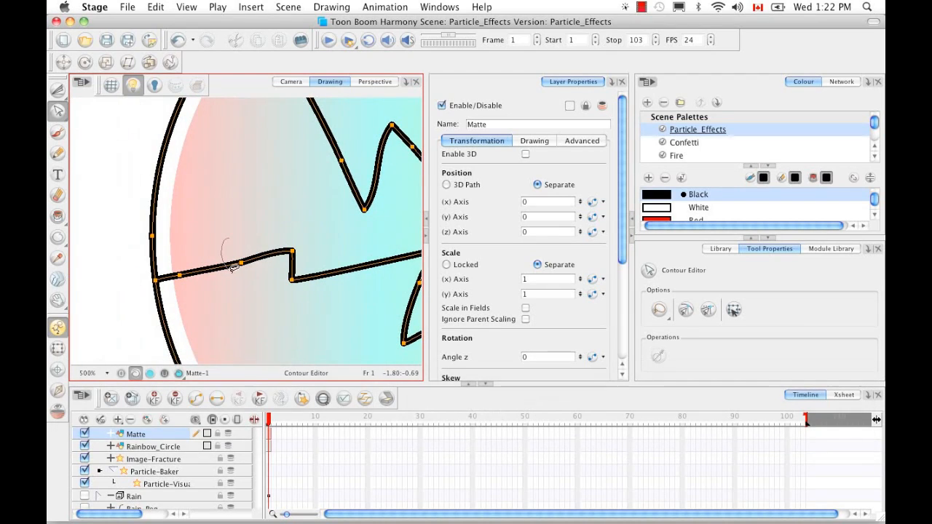
pyautogui.press('BackSpace')
pyautogui.press('BackSpace')
# Delete the intermediate points on the long upper-left crack and on the zigzag segment descending from its left peak
pyautogui.press('space')
pyautogui.moveTo(266, 210); pyautogui.dragTo(213, 327)
pyautogui.moveTo(284, 239); pyautogui.dragTo(249, 251)
pyautogui.press('BackSpace')
pyautogui.press('space')
pyautogui.moveTo(343, 266)
pyautogui.mouseDown()
pyautogui.moveTo(306, 245)
pyautogui.moveTo(302, 251)
pyautogui.mouseUp()
pyautogui.press('BackSpace')
# Delete the extra contour points on the upper part of the lower-left crack, around its junction with the horizontal crack
pyautogui.press('space')
pyautogui.moveTo(343, 304)
pyautogui.mouseDown()
pyautogui.moveTo(301, 164)
pyautogui.moveTo(308, 191)
pyautogui.mouseUp()
pyautogui.press('BackSpace')
pyautogui.moveTo(297, 234); pyautogui.dragTo(269, 282)
pyautogui.press('BackSpace')
pyautogui.moveTo(310, 309); pyautogui.dragTo(290, 345)
pyautogui.press('BackSpace')
# Delete the remaining intermediate points on the lower part of the lower-left crack, down to the circle's outline
pyautogui.press('space')
pyautogui.moveTo(340, 308); pyautogui.dragTo(301, 175)
pyautogui.press('space')
pyautogui.moveTo(272, 264); pyautogui.dragTo(345, 224)
pyautogui.moveTo(230, 258); pyautogui.dragTo(258, 270)
pyautogui.press('BackSpace')
pyautogui.moveTo(309, 201); pyautogui.dragTo(345, 188)
pyautogui.press('BackSpace')
# Straighten the lower segments of the lower-right stepped crack by removing their intermediate points and adjusting the contour
pyautogui.press('space')
pyautogui.moveTo(381, 265); pyautogui.dragTo(254, 219)
pyautogui.moveTo(358, 118); pyautogui.dragTo(260, 260)
pyautogui.press('space')
pyautogui.moveTo(310, 297); pyautogui.dragTo(298, 237)
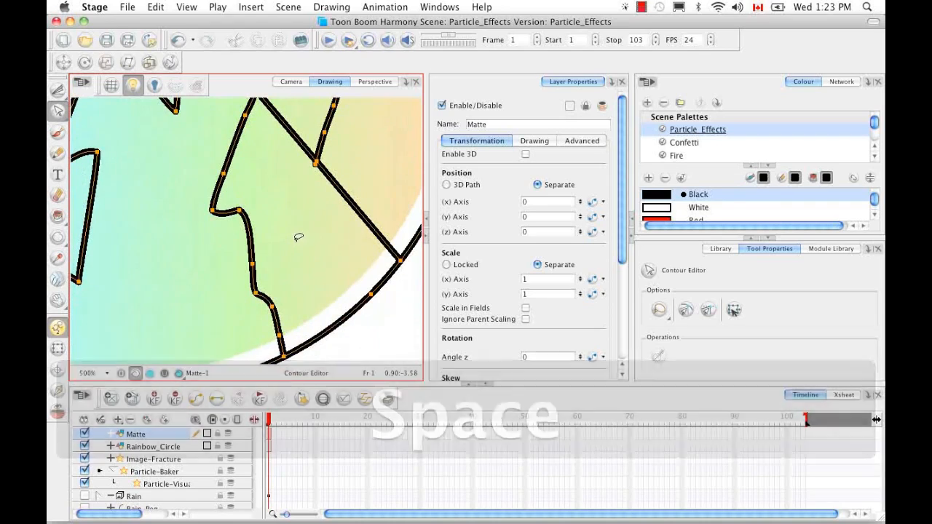
pyautogui.moveTo(246, 297); pyautogui.dragTo(244, 270)
pyautogui.press('BackSpace')
pyautogui.click(272, 306)
pyautogui.moveTo(278, 319)
pyautogui.mouseDown()
pyautogui.moveTo(277, 326)
pyautogui.moveTo(272, 298)
pyautogui.mouseUp()
# Straighten the upper part of the lower-right crack, deleting the intermediate point on its long slanted segment
pyautogui.press('space')
pyautogui.moveTo(256, 199)
pyautogui.mouseDown()
pyautogui.moveTo(296, 246)
pyautogui.moveTo(287, 263)
pyautogui.moveTo(278, 251)
pyautogui.moveTo(287, 256)
pyautogui.moveTo(283, 267)
pyautogui.moveTo(282, 256)
pyautogui.moveTo(261, 256)
pyautogui.mouseUp()
pyautogui.click(292, 240)
pyautogui.click(265, 219)
pyautogui.press('BackSpace')
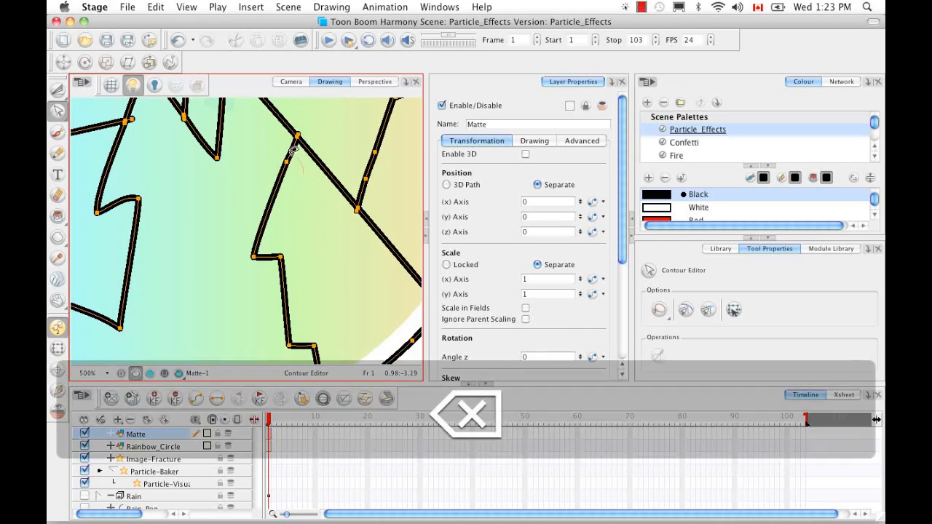
# Delete the intermediate points on the slanted right-hand crack rising from the long diagonal crack
pyautogui.press('space')
pyautogui.moveTo(342, 207)
pyautogui.mouseDown()
pyautogui.moveTo(330, 177)
pyautogui.moveTo(321, 231)
pyautogui.moveTo(291, 230)
pyautogui.mouseUp()
pyautogui.press('space')
pyautogui.click(280, 205)
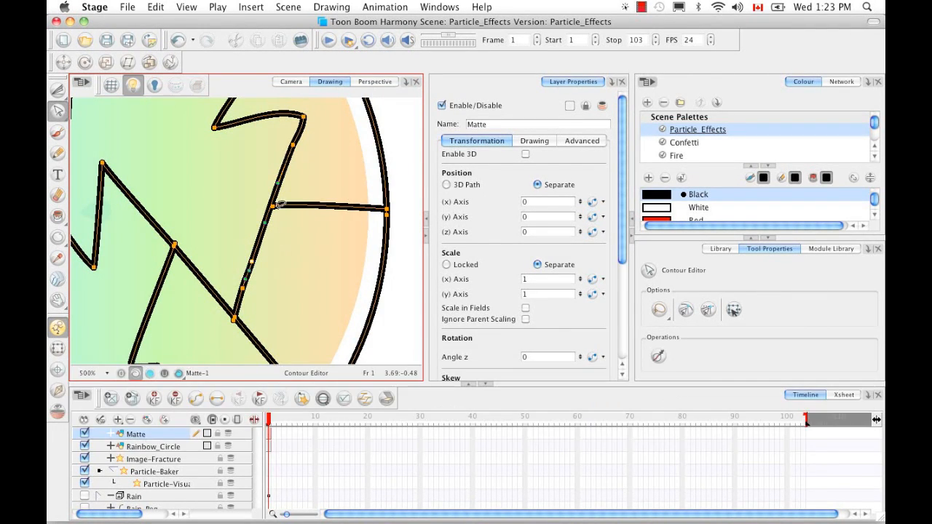
pyautogui.press('BackSpace')
# Straighten the upper-right zigzag crack and delete the extra points on its segment leading to the circle's outline
pyautogui.press('space')
pyautogui.moveTo(314, 144)
pyautogui.mouseDown()
pyautogui.moveTo(318, 235)
pyautogui.moveTo(290, 267)
pyautogui.mouseUp()
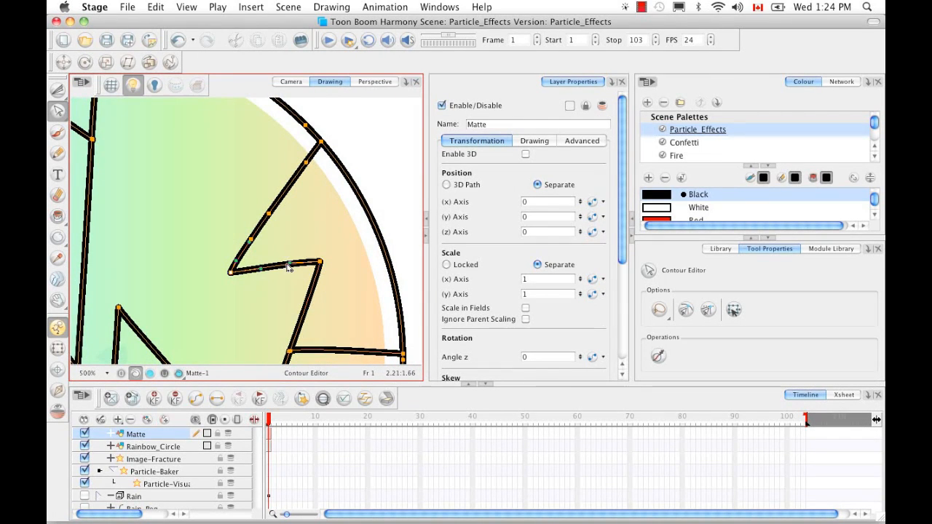
pyautogui.press('space')
pyautogui.moveTo(277, 210)
pyautogui.mouseDown()
pyautogui.moveTo(284, 246)
pyautogui.moveTo(320, 233)
pyautogui.moveTo(249, 247)
pyautogui.mouseUp()
pyautogui.press('BackSpace')
# Remove the stub protruding where the short horizontal crack at the circle's right side meets the slanted crack
pyautogui.press('space')
pyautogui.moveTo(310, 233)
pyautogui.mouseDown()
pyautogui.moveTo(327, 245)
pyautogui.moveTo(281, 218)
pyautogui.moveTo(318, 218)
pyautogui.mouseUp()
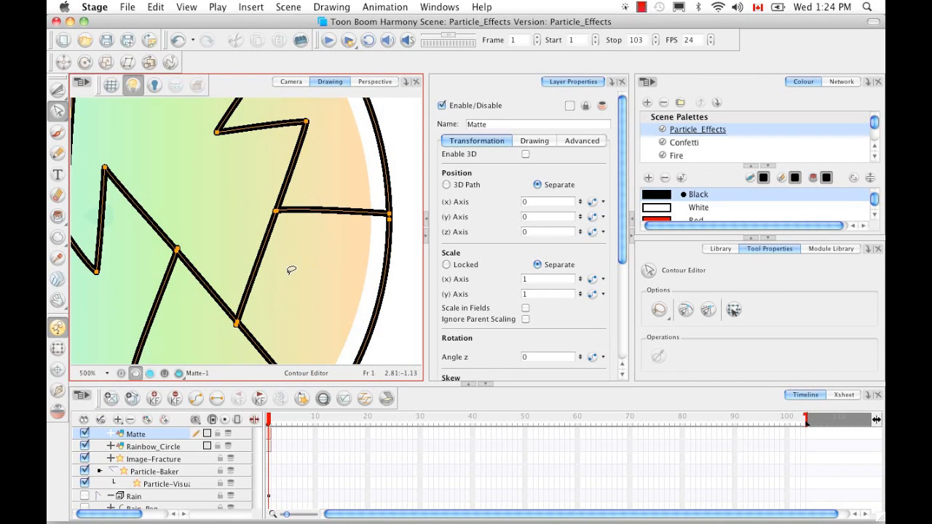
pyautogui.press('2')
pyautogui.press('2')
pyautogui.press('space')
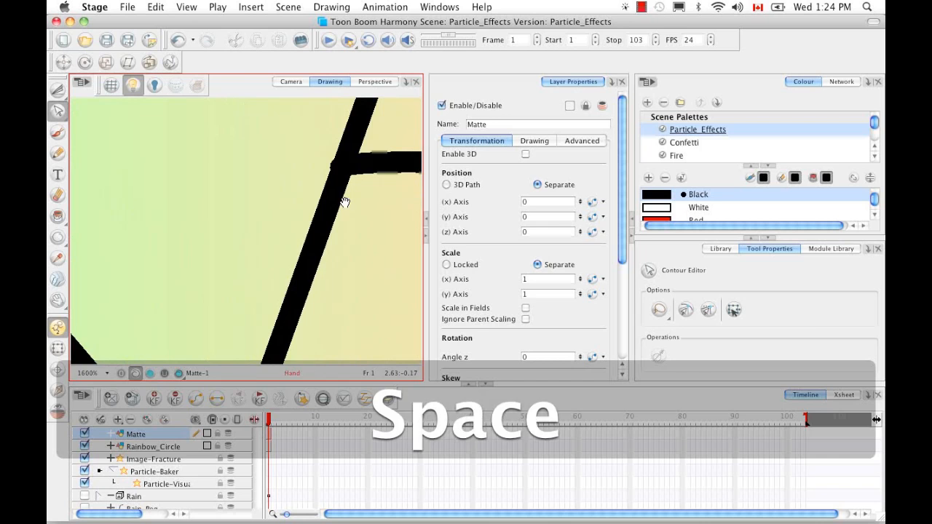
pyautogui.moveTo(322, 208); pyautogui.dragTo(322, 202)
pyautogui.click(270, 248)
pyautogui.moveTo(269, 248); pyautogui.dragTo(219, 245)
pyautogui.press('super+z')
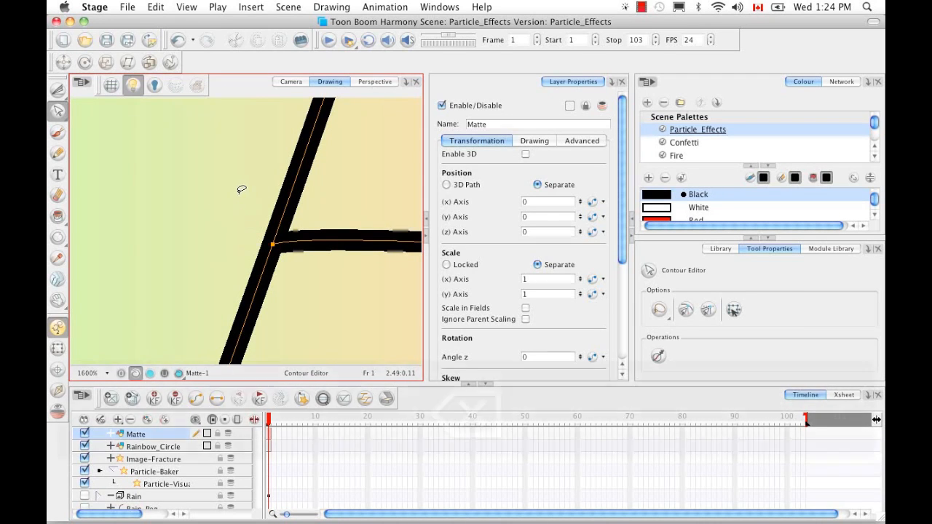
pyautogui.press('BackSpace')
# Straighten the short horizontal crack between the slanted right-hand crack and the circle's right edge
pyautogui.press('space')
pyautogui.moveTo(286, 243); pyautogui.dragTo(236, 245)
pyautogui.click(213, 251)
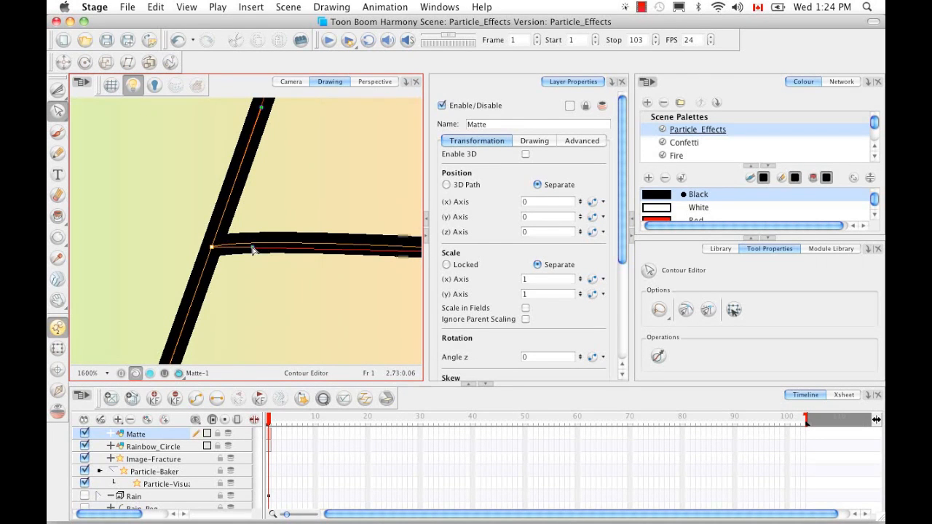
# Remove the small stub protruding where the slanted right-hand crack meets the long diagonal crack
pyautogui.press('space')
pyautogui.moveTo(252, 294)
pyautogui.mouseDown()
pyautogui.moveTo(257, 255)
pyautogui.moveTo(200, 302)
pyautogui.moveTo(211, 273)
pyautogui.moveTo(203, 280)
pyautogui.mouseUp()
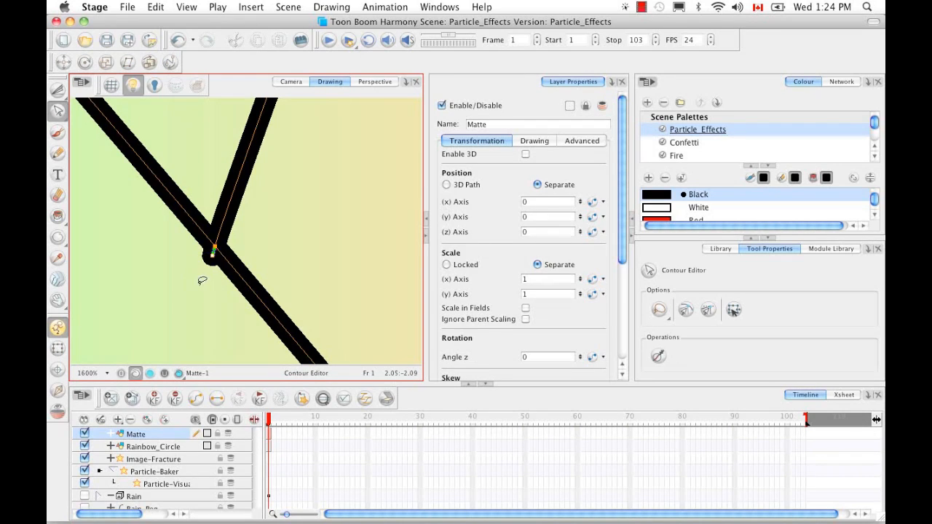
pyautogui.press('1')
pyautogui.press('1')
# Clean up the stub at the junction of the lower-right stepped crack and the long diagonal crack
pyautogui.press('space')
pyautogui.moveTo(223, 308); pyautogui.dragTo(316, 203)
pyautogui.press('2')
pyautogui.press('2')
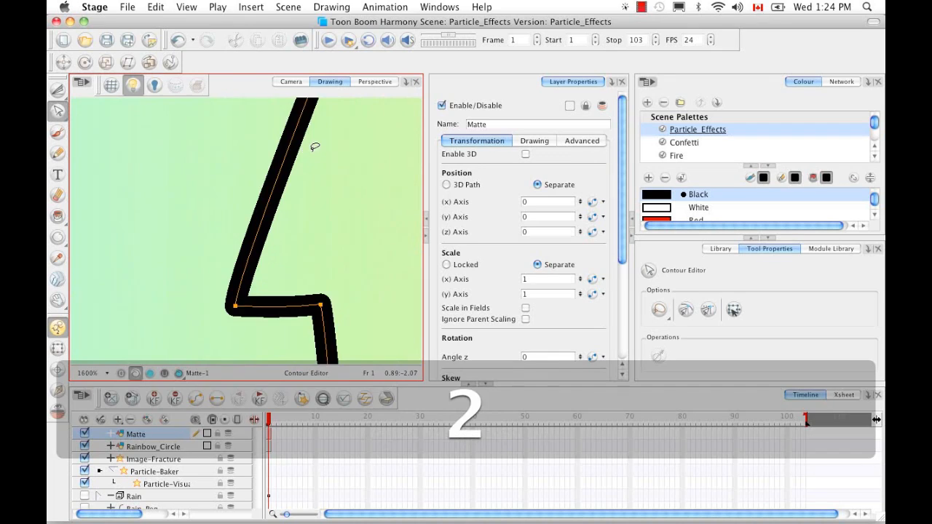
pyautogui.press('space')
pyautogui.moveTo(314, 146); pyautogui.dragTo(211, 408)
pyautogui.moveTo(253, 201); pyautogui.dragTo(253, 211)
pyautogui.press('space')
pyautogui.moveTo(271, 349); pyautogui.dragTo(275, 167)
pyautogui.press('1')
pyautogui.press('1')
# Straighten the curved segments of the lower-left zigzag crack between its corner points
pyautogui.press('space')
pyautogui.moveTo(269, 295); pyautogui.dragTo(274, 150)
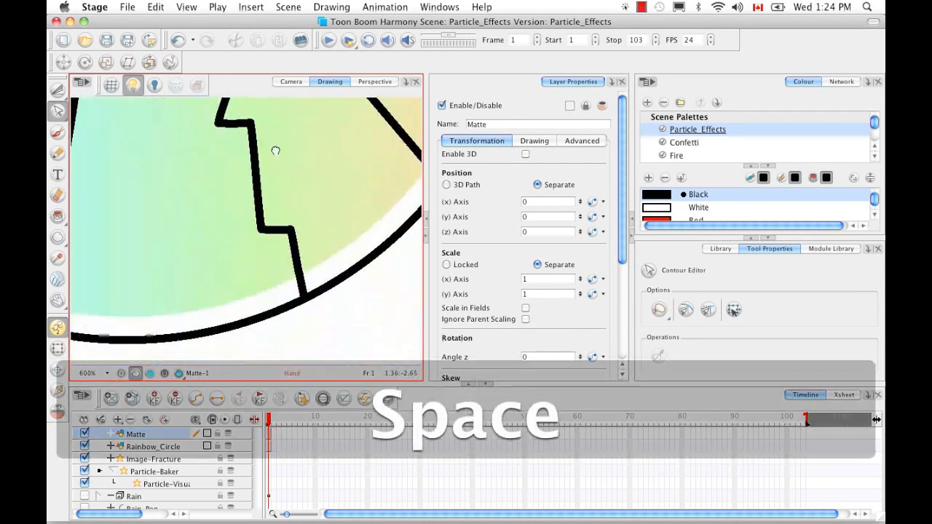
pyautogui.press('space')
pyautogui.moveTo(248, 276)
pyautogui.mouseDown()
pyautogui.moveTo(274, 270)
pyautogui.moveTo(443, 331)
pyautogui.mouseUp()
pyautogui.click(198, 233)
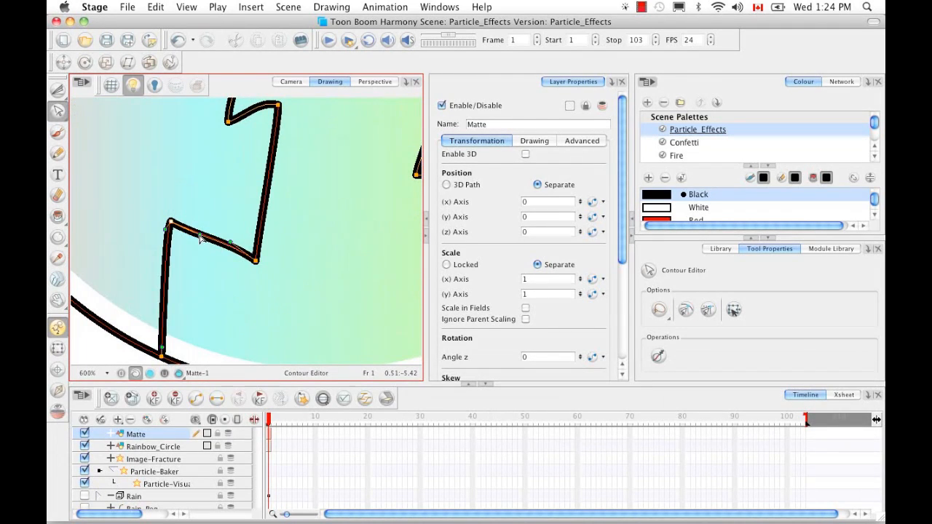
pyautogui.keyDown('alt'); pyautogui.keyDown('shift'); pyautogui.click(168, 236); pyautogui.keyUp('shift'); pyautogui.keyUp('alt')
pyautogui.press('space')
pyautogui.moveTo(259, 113)
pyautogui.mouseDown()
pyautogui.moveTo(238, 285)
pyautogui.moveTo(209, 277)
pyautogui.mouseUp()
pyautogui.keyDown('alt'); pyautogui.keyDown('shift'); pyautogui.click(236, 281); pyautogui.keyUp('shift'); pyautogui.keyUp('alt')
pyautogui.keyDown('alt'); pyautogui.keyDown('shift'); pyautogui.click(214, 265); pyautogui.keyUp('shift'); pyautogui.keyUp('alt')
# Delete the stub protruding where the left horizontal crack meets the lower-left crack
pyautogui.press('space')
pyautogui.moveTo(250, 197)
pyautogui.mouseDown()
pyautogui.moveTo(254, 256)
pyautogui.moveTo(235, 271)
pyautogui.mouseUp()
pyautogui.press('2')
pyautogui.press('2')
pyautogui.press('BackSpace')
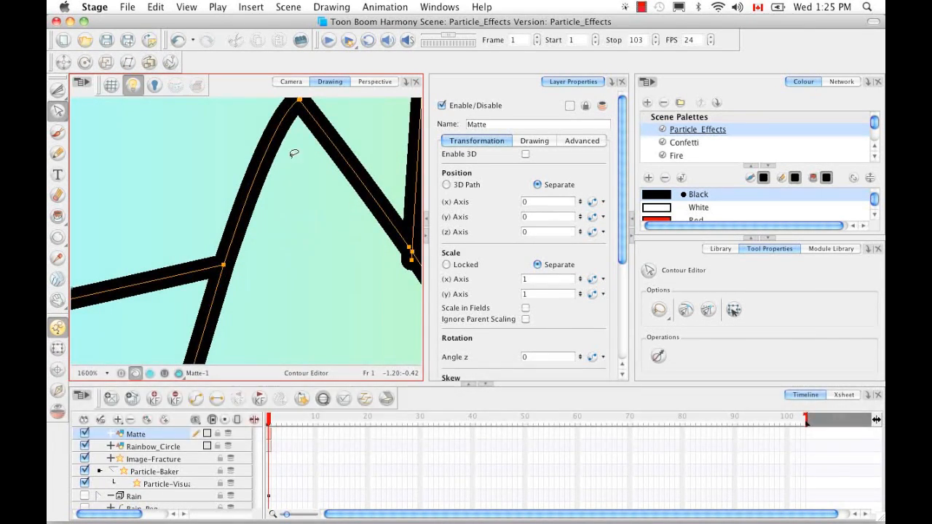
# Straighten the curved segment between the central zigzag crack and the left horizontal crack's junction
pyautogui.press('space')
pyautogui.moveTo(296, 214); pyautogui.dragTo(292, 286)
pyautogui.moveTo(289, 179); pyautogui.dragTo(293, 201)
pyautogui.moveTo(221, 337); pyautogui.dragTo(227, 343)
pyautogui.moveTo(277, 202); pyautogui.dragTo(284, 203)
# Delete the stub protruding where the long, nearly vertical crack meets the central zigzag
pyautogui.press('space')
pyautogui.moveTo(417, 329); pyautogui.dragTo(364, 275)
pyautogui.click(355, 277)
pyautogui.press('BackSpace')
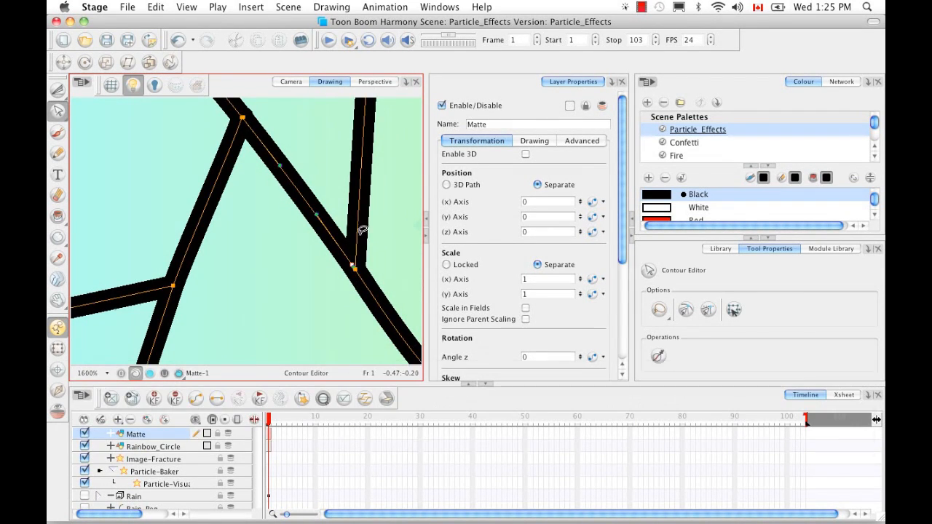
# Straighten the remaining curved segments at the lower tip and the left rise of the central zigzag crack
pyautogui.press('1')
pyautogui.press('1')
pyautogui.press('1')
pyautogui.click(299, 274)
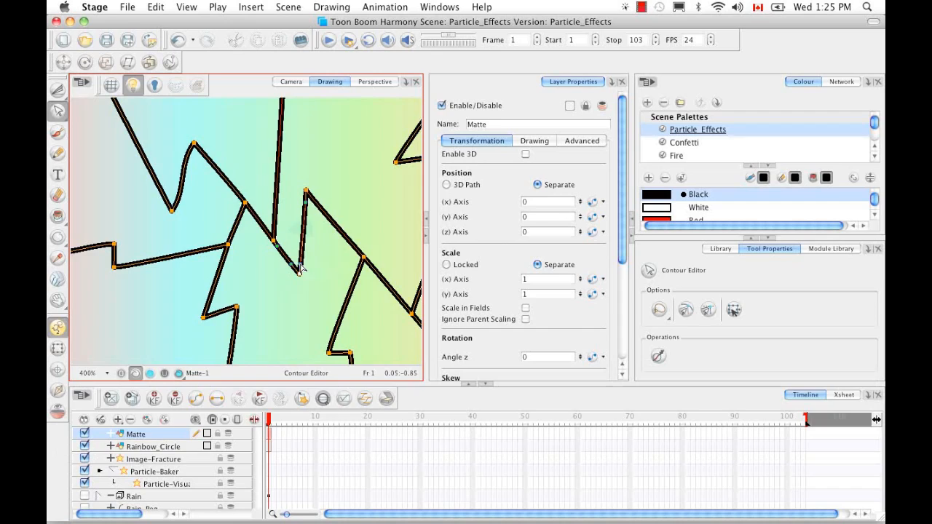
pyautogui.press('space')
pyautogui.moveTo(187, 216)
pyautogui.mouseDown()
pyautogui.moveTo(291, 241)
pyautogui.moveTo(288, 275)
pyautogui.mouseUp()
pyautogui.click(274, 270)
pyautogui.moveTo(282, 223); pyautogui.dragTo(283, 248)
# Remove the stub where the short diagonal crack near the circle's top meets the outer outline
pyautogui.press('space')
pyautogui.moveTo(335, 197); pyautogui.dragTo(263, 290)
pyautogui.press('space')
pyautogui.moveTo(241, 197); pyautogui.dragTo(267, 217)
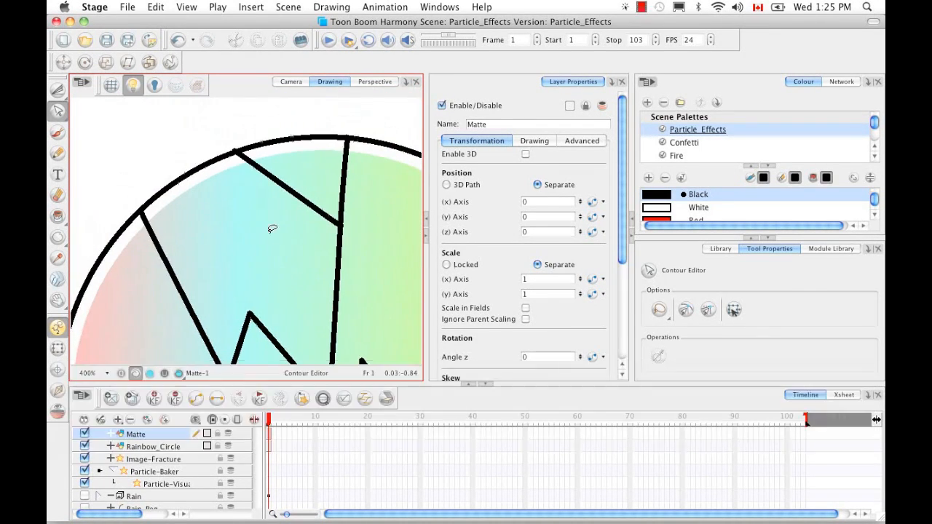
pyautogui.press('2')
pyautogui.press('2')
pyautogui.press('space')
pyautogui.moveTo(320, 229); pyautogui.dragTo(96, 278)
pyautogui.click(310, 269)
pyautogui.press('BackSpace')
# Review the whole cleaned-up crack drawing at the reset view with its contours deselected
pyautogui.press('1')
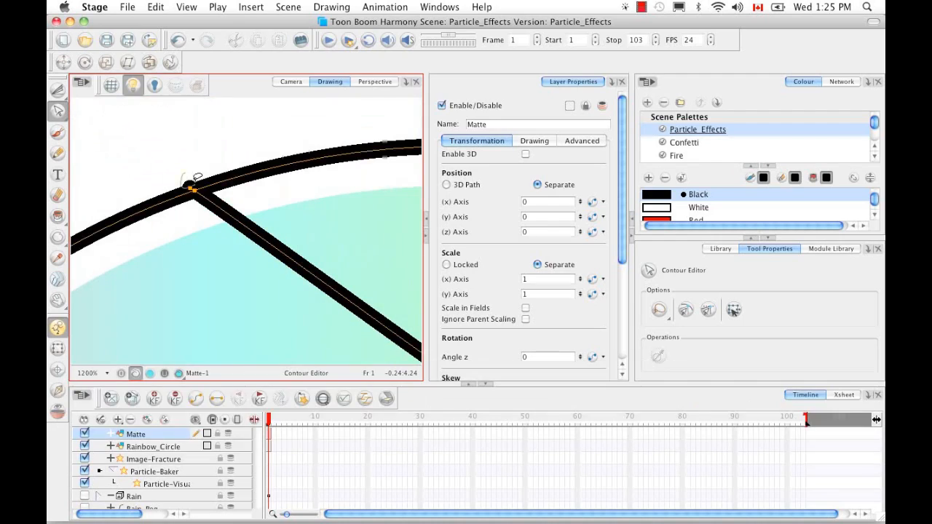
pyautogui.press('1')
pyautogui.press('space')
pyautogui.moveTo(257, 272)
pyautogui.mouseDown()
pyautogui.moveTo(222, 244)
pyautogui.moveTo(307, 200)
pyautogui.mouseUp()
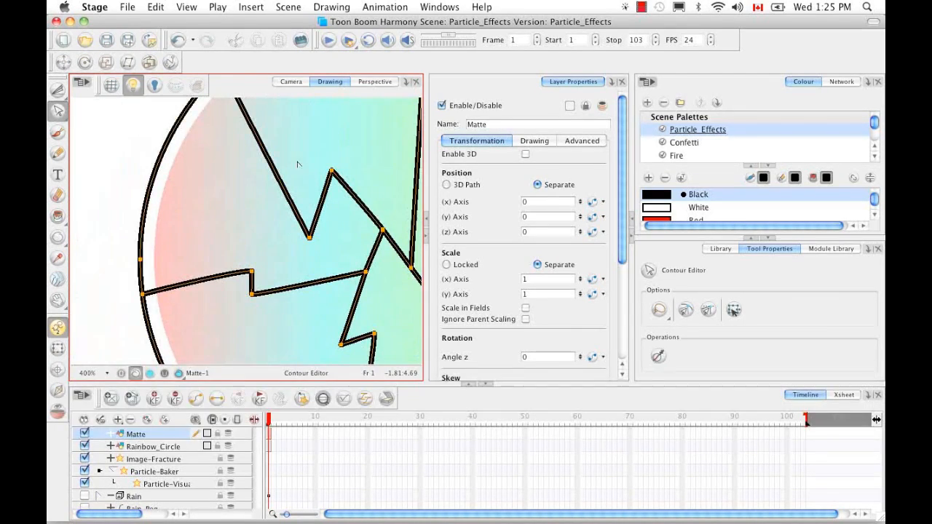
pyautogui.press('1')
pyautogui.press('1')
pyautogui.press('1')
pyautogui.press('space')
pyautogui.moveTo(362, 260); pyautogui.dragTo(291, 251)
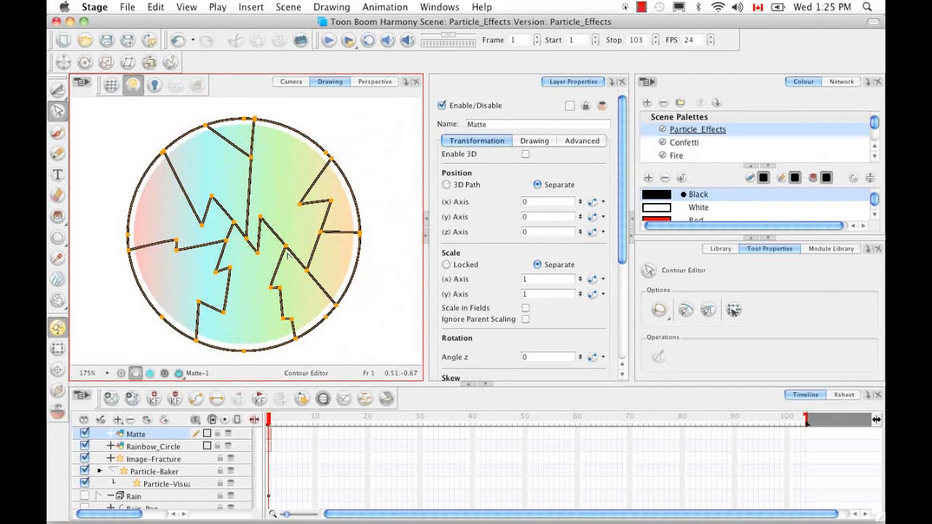
pyautogui.hotkey('shift', 'm')
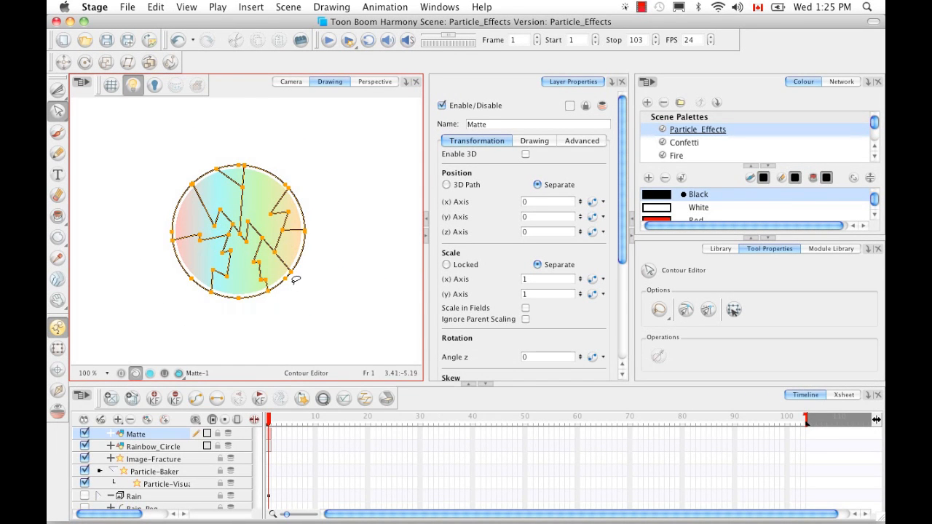
pyautogui.click(300, 293)
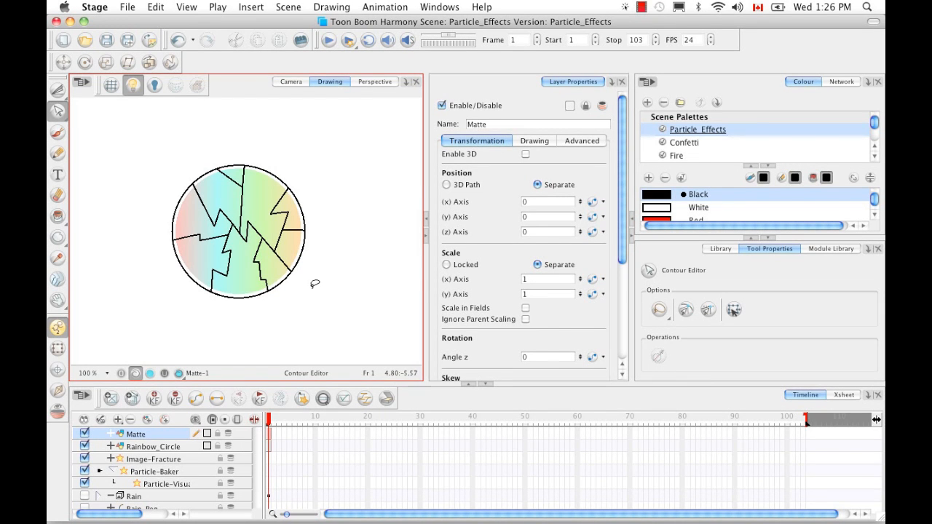
# Show the node network, separate the overlapping Matte and Rainbow_Circle nodes, and place Rainbow_Circle above the Image-Fracture node
pyautogui.click(839, 81)
pyautogui.click(769, 241)
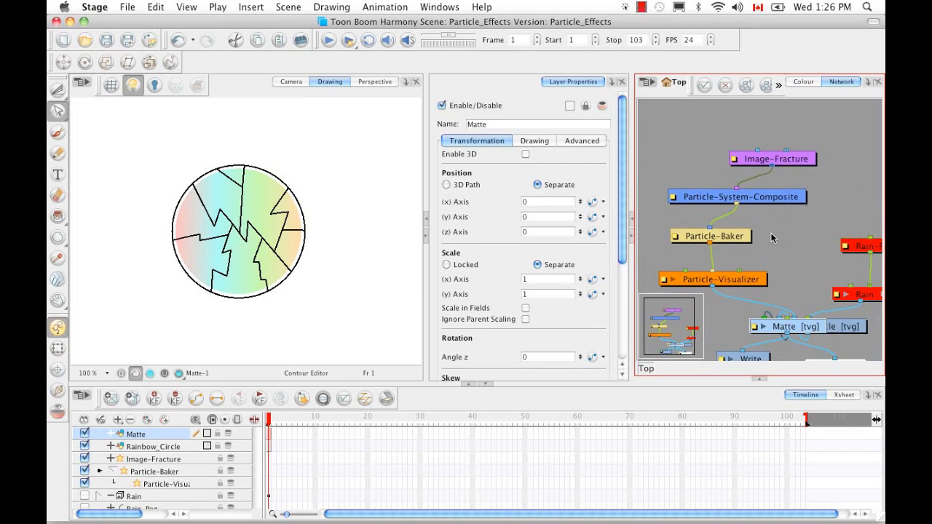
pyautogui.moveTo(801, 319); pyautogui.dragTo(682, 310)
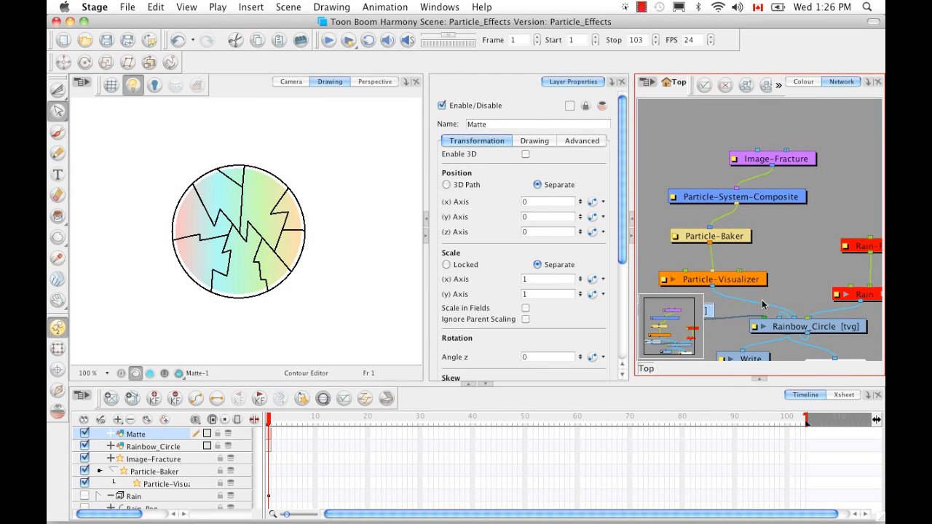
pyautogui.press('space')
pyautogui.moveTo(776, 307); pyautogui.dragTo(674, 222)
pyautogui.press('space')
pyautogui.press('space')
pyautogui.moveTo(763, 215); pyautogui.dragTo(712, 143)
pyautogui.press('space')
pyautogui.moveTo(749, 188); pyautogui.dragTo(764, 259)
pyautogui.moveTo(768, 330); pyautogui.dragTo(794, 156)
# Connect the Rainbow_Circle node to the right input port of Image-Fracture and shift Rainbow_Circle to make room
pyautogui.press('space')
pyautogui.moveTo(816, 215); pyautogui.dragTo(760, 252)
pyautogui.moveTo(752, 191); pyautogui.dragTo(826, 223)
pyautogui.moveTo(821, 180); pyautogui.dragTo(850, 182)
# Connect the Matte node to the left input port of Image-Fracture
pyautogui.moveTo(673, 252); pyautogui.dragTo(797, 222)
pyautogui.press('space')
pyautogui.moveTo(727, 253); pyautogui.dragTo(725, 218)
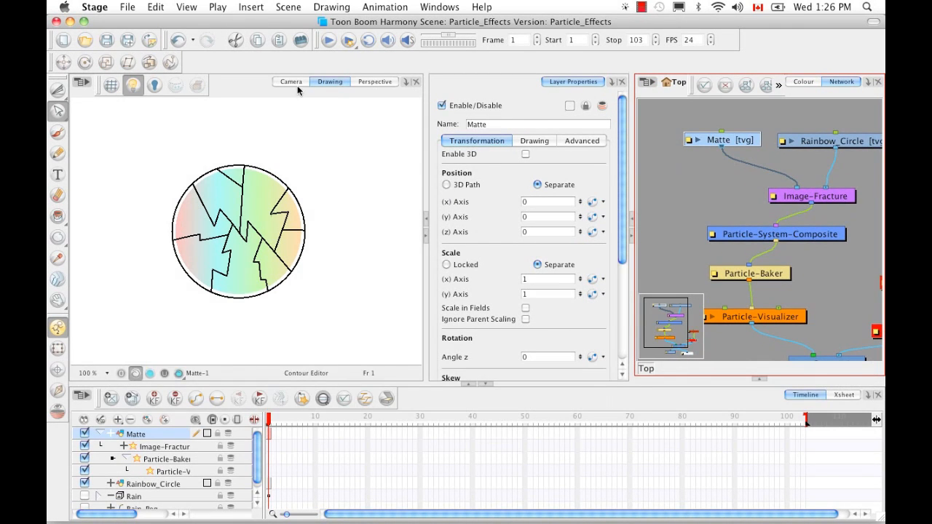
# Show the Camera view and set the Image-Fracture node's emission Trigger to 1
pyautogui.click(292, 81)
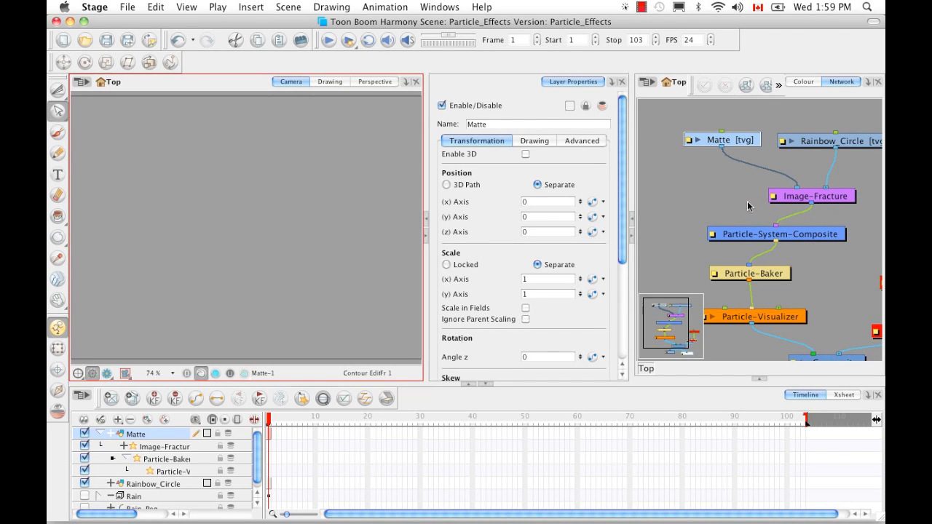
pyautogui.click(835, 203)
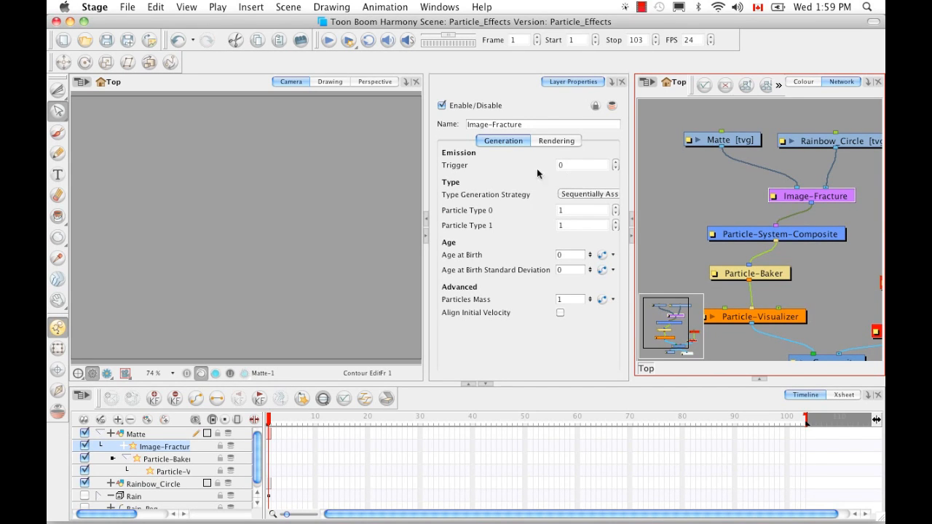
pyautogui.click(559, 166)
pyautogui.write('1')
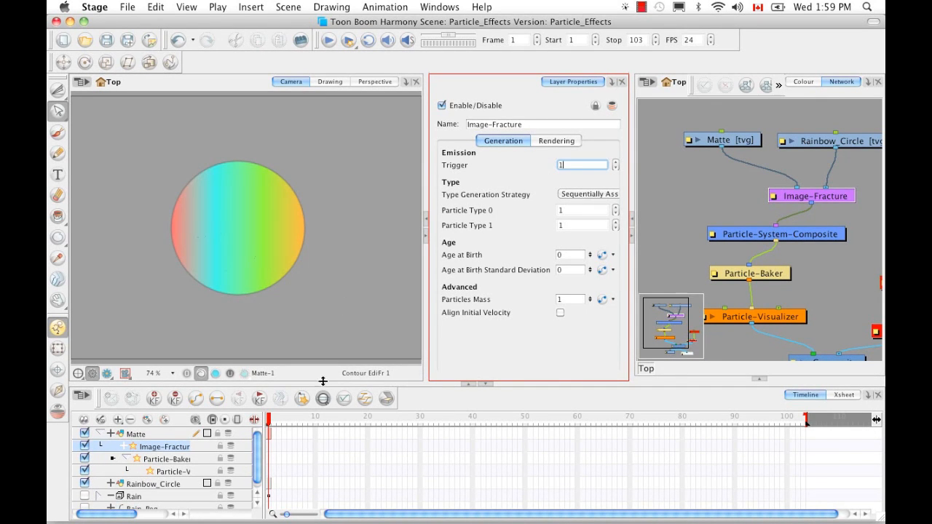
# Scrub the opening frames and examine the fractured circle from several angles in the Perspective view
pyautogui.moveTo(268, 421)
pyautogui.mouseDown()
pyautogui.moveTo(371, 419)
pyautogui.moveTo(269, 418)
pyautogui.mouseUp()
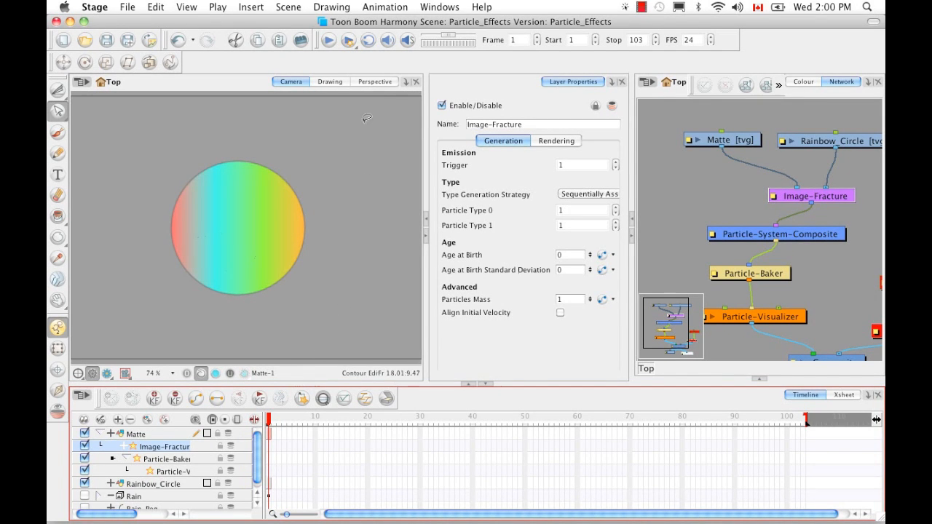
pyautogui.click(379, 81)
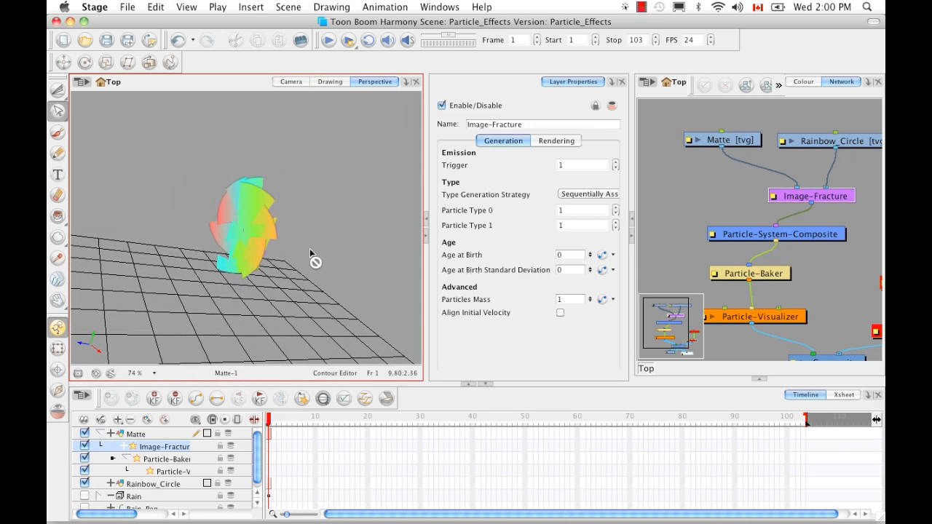
pyautogui.moveTo(345, 238); pyautogui.dragTo(356, 222)
pyautogui.moveTo(199, 242); pyautogui.dragTo(256, 258)
pyautogui.moveTo(141, 217); pyautogui.dragTo(140, 221)
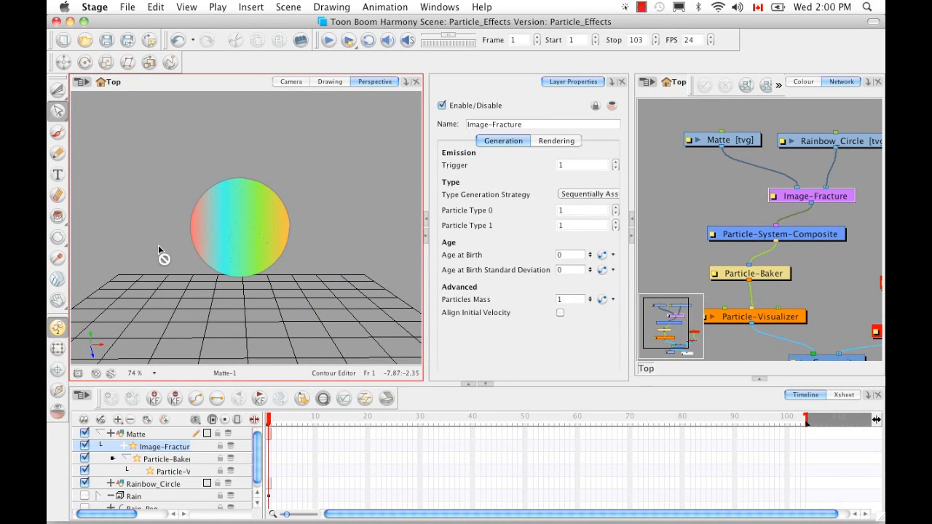
pyautogui.moveTo(139, 233)
pyautogui.mouseDown()
pyautogui.moveTo(241, 247)
pyautogui.moveTo(131, 229)
pyautogui.mouseUp()
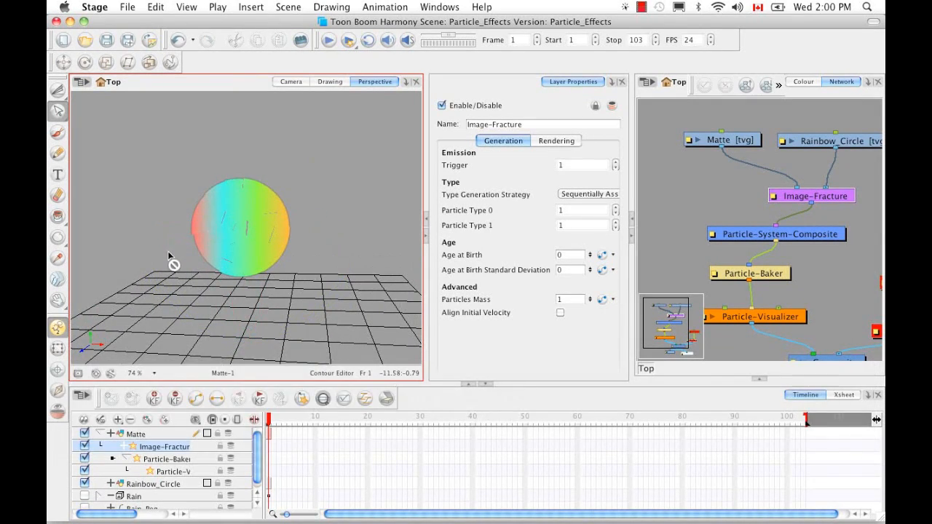
# Inspect the fracture shards close up in the Perspective view while scrubbing the first frames, and return to the Camera view
pyautogui.hotkey('shift', 'm')
pyautogui.hotkey('shift', 'z')
pyautogui.click(269, 419)
pyautogui.moveTo(372, 222); pyautogui.dragTo(307, 226)
pyautogui.moveTo(271, 419)
pyautogui.mouseDown()
pyautogui.moveTo(348, 417)
pyautogui.moveTo(270, 419)
pyautogui.mouseUp()
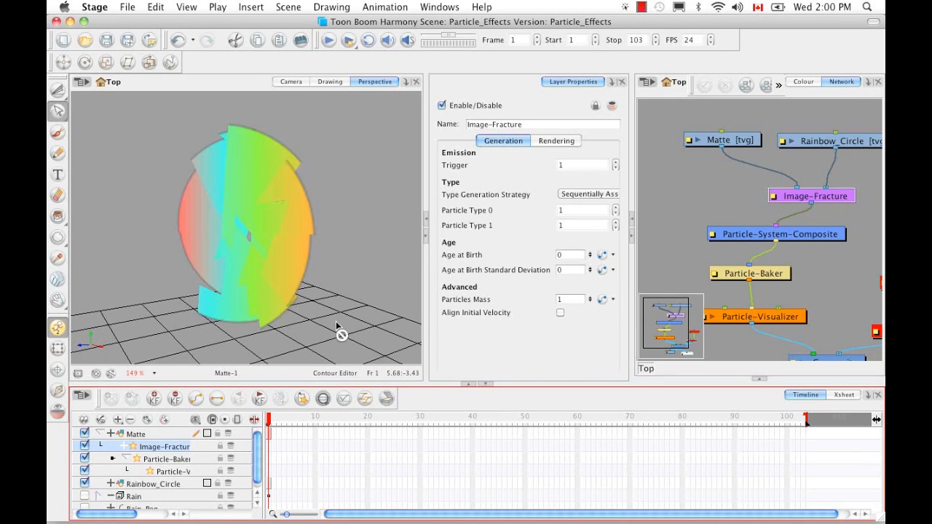
pyautogui.click(291, 82)
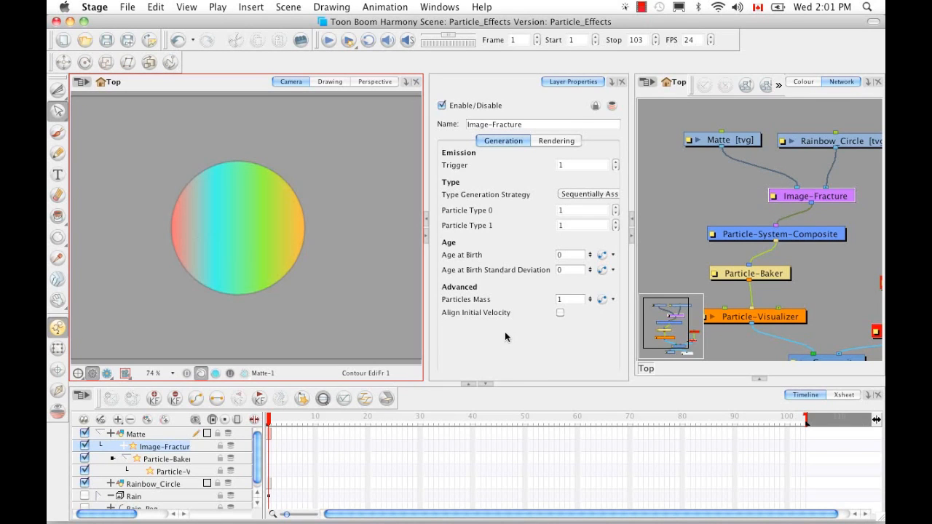
# Add a Velocity module from the Particle modules beside Image-Fracture and connect it to Particle-System-Composite
pyautogui.click(759, 379)
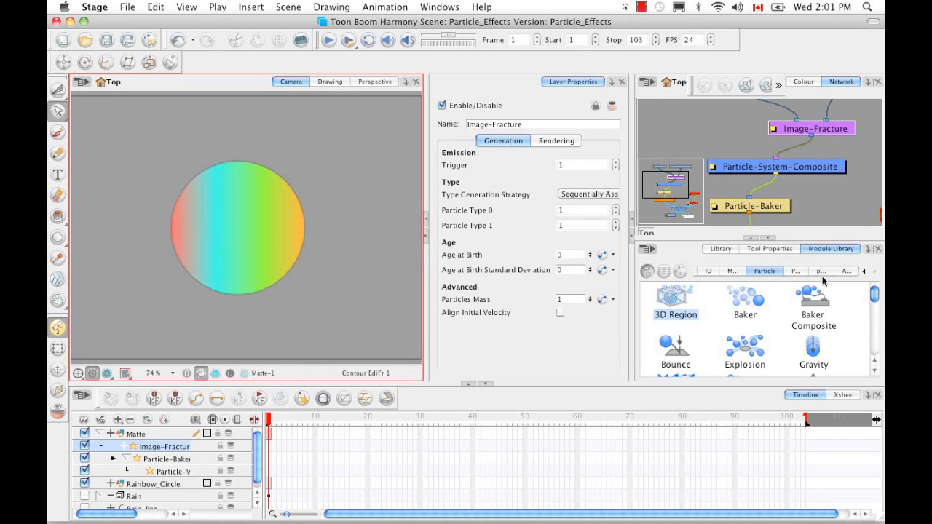
pyautogui.moveTo(875, 299); pyautogui.dragTo(872, 347)
pyautogui.moveTo(744, 305); pyautogui.dragTo(808, 217)
pyautogui.press('space')
pyautogui.moveTo(846, 177); pyautogui.dragTo(743, 206)
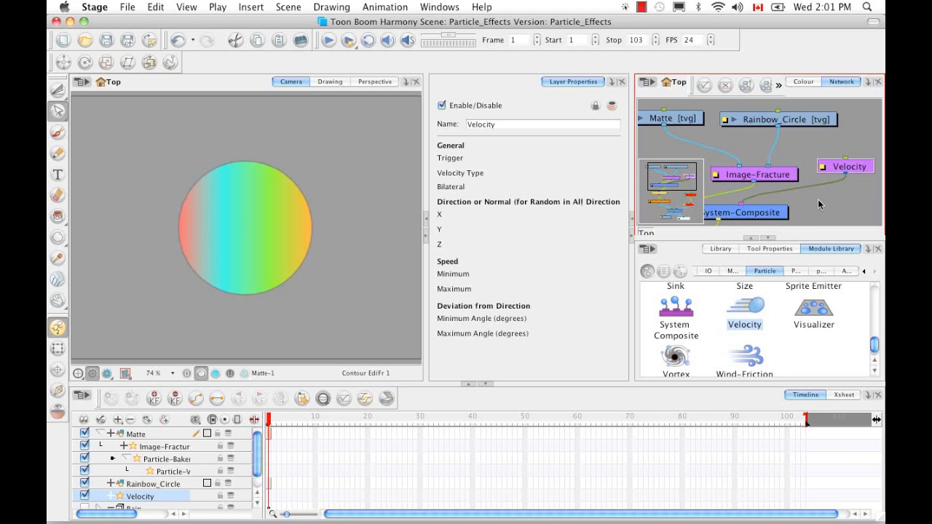
# Preview the Velocity effect by scrubbing the opening frames in the Camera and Perspective views
pyautogui.moveTo(268, 422)
pyautogui.mouseDown()
pyautogui.moveTo(315, 422)
pyautogui.moveTo(271, 424)
pyautogui.mouseUp()
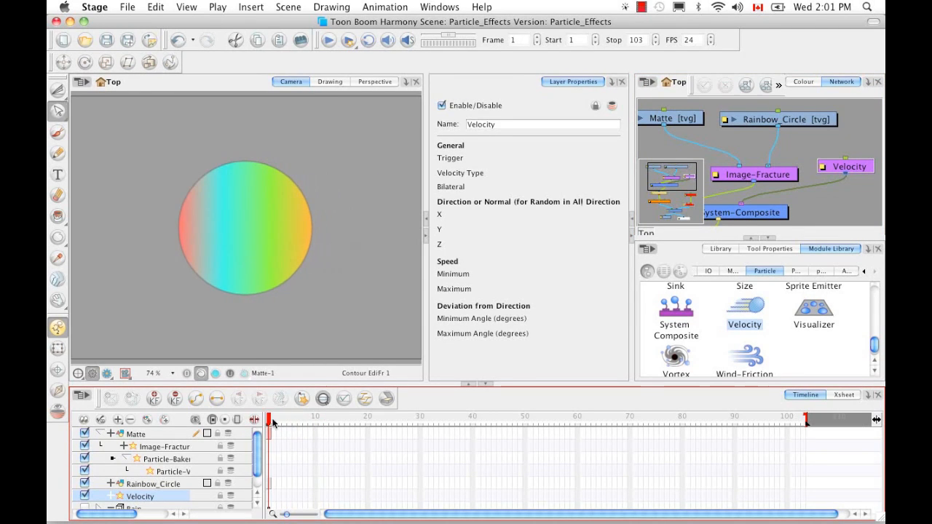
pyautogui.click(364, 82)
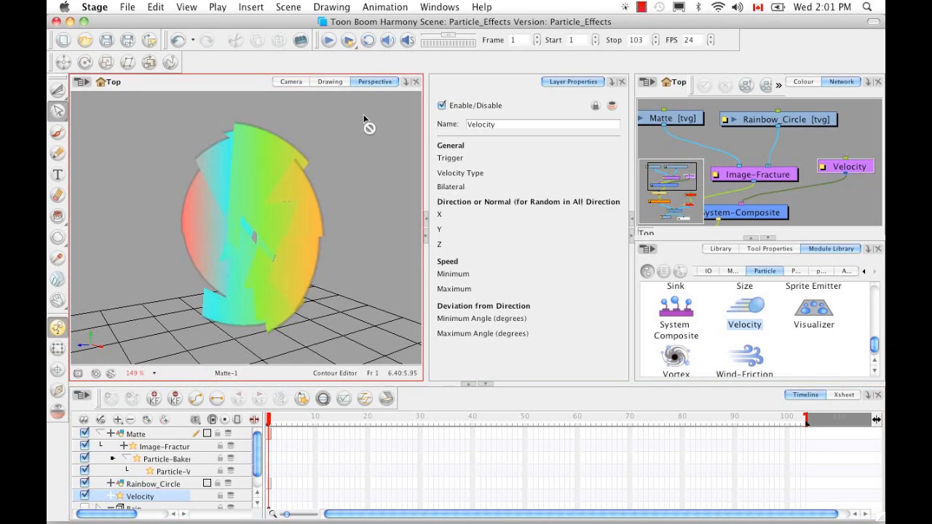
pyautogui.moveTo(272, 420)
pyautogui.mouseDown()
pyautogui.moveTo(329, 422)
pyautogui.moveTo(268, 423)
pyautogui.mouseUp()
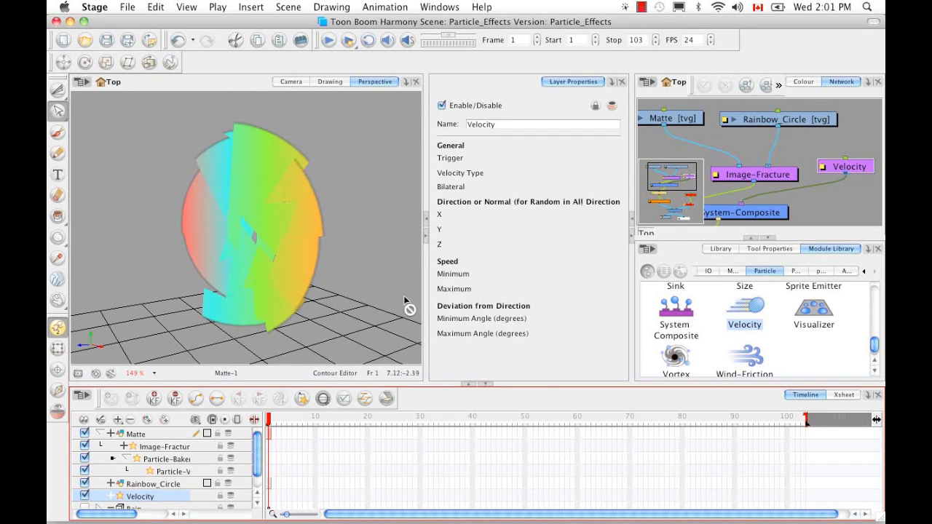
# Set the Velocity node's direction to X 0 and Z 1, keeping Y at 0
pyautogui.click(822, 168)
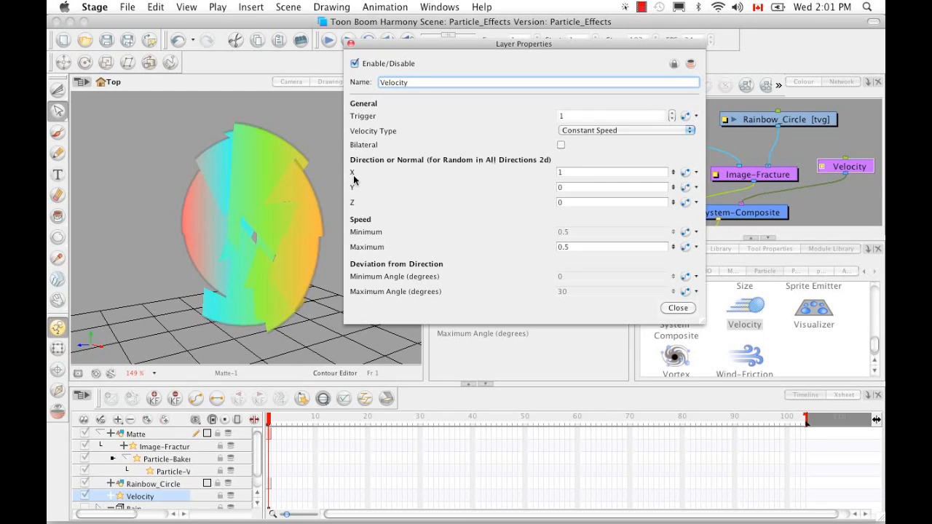
pyautogui.moveTo(565, 173); pyautogui.dragTo(531, 182)
pyautogui.write('0')
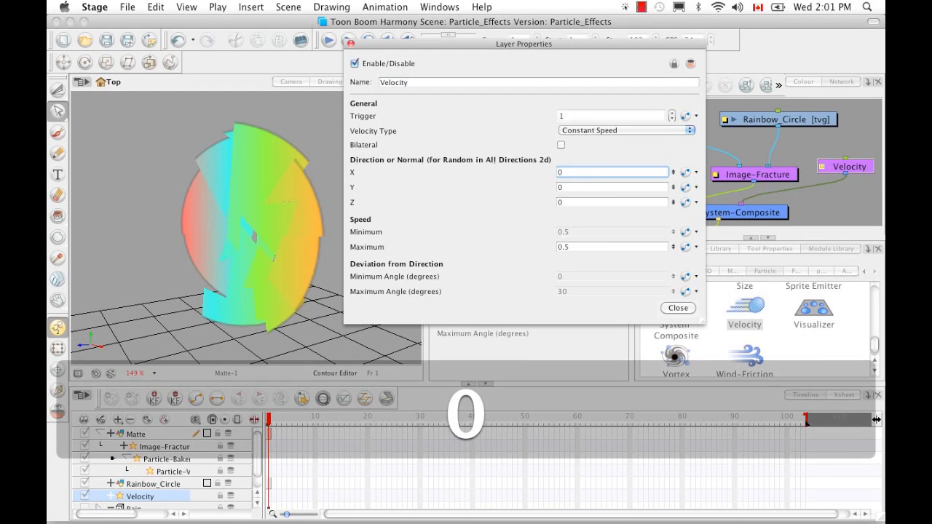
pyautogui.press('Tab')
pyautogui.press('Tab')
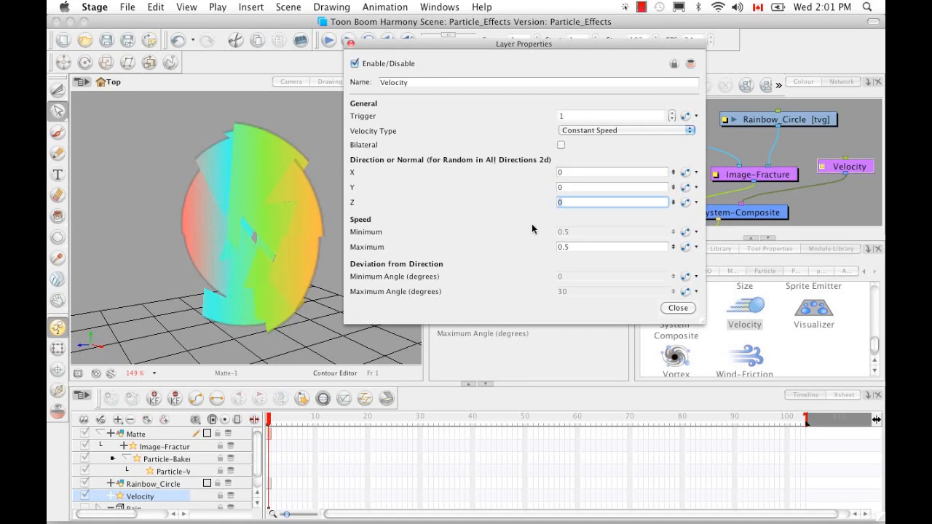
pyautogui.write('1')
# Set the Velocity node's Velocity Type to Random in all Directions 2d and close its properties
pyautogui.click(691, 134)
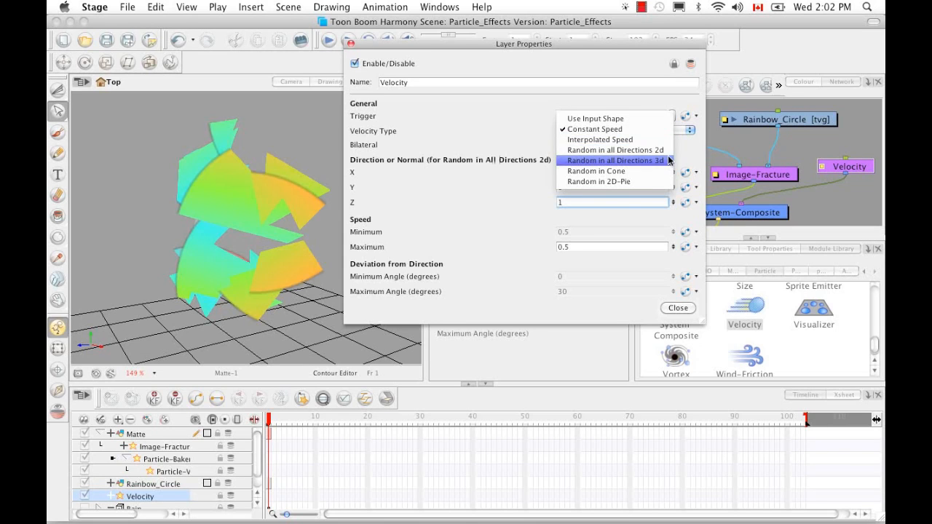
pyautogui.click(669, 153)
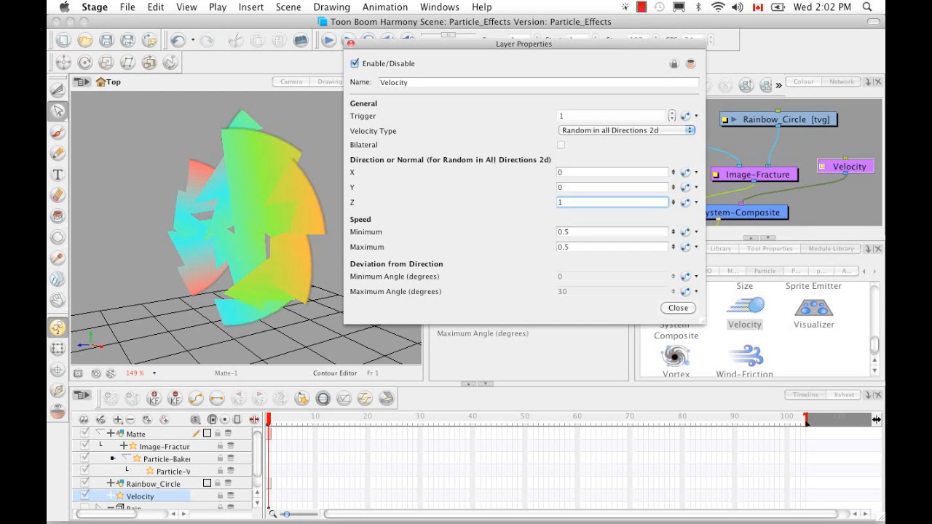
pyautogui.click(680, 308)
# Examine how the shards spread with the 2d velocity by scrubbing the timeline in the Camera and Perspective views
pyautogui.moveTo(269, 420)
pyautogui.mouseDown()
pyautogui.moveTo(339, 420)
pyautogui.moveTo(268, 420)
pyautogui.mouseUp()
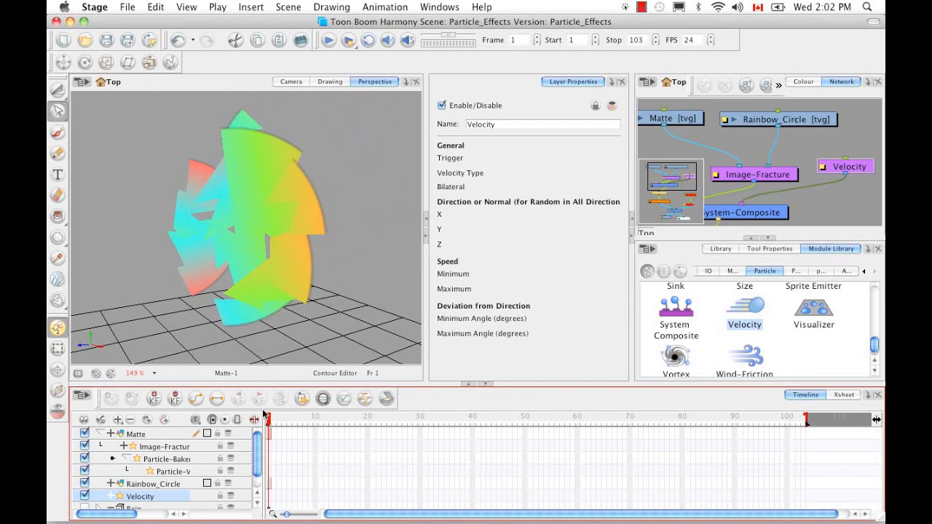
pyautogui.click(291, 82)
pyautogui.moveTo(269, 420)
pyautogui.mouseDown()
pyautogui.moveTo(347, 416)
pyautogui.moveTo(268, 416)
pyautogui.mouseUp()
pyautogui.click(369, 81)
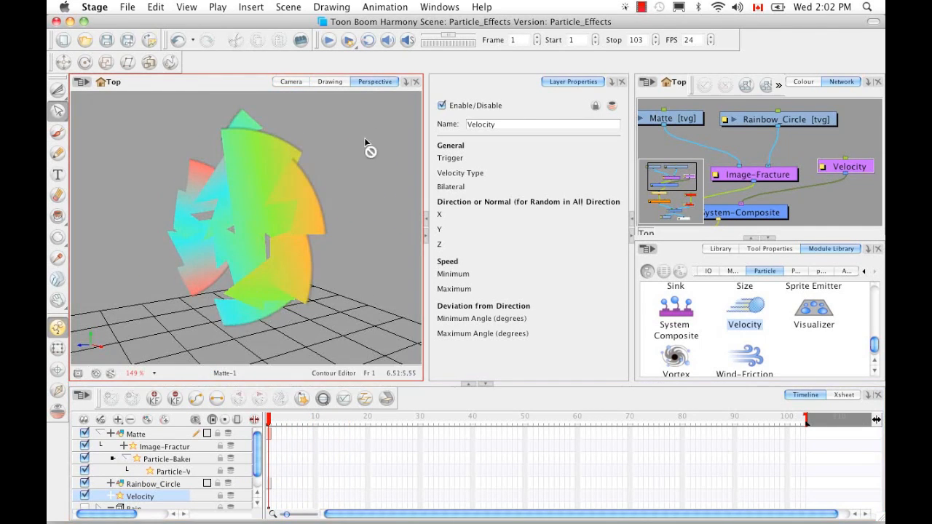
pyautogui.press('1')
pyautogui.press('1')
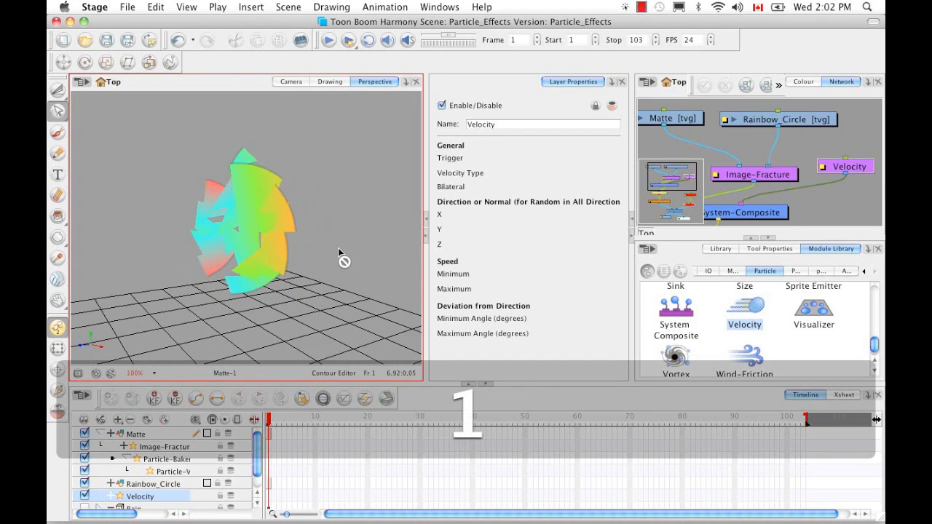
pyautogui.click(274, 420)
pyautogui.moveTo(275, 421); pyautogui.dragTo(357, 420)
pyautogui.moveTo(325, 190); pyautogui.dragTo(216, 152)
pyautogui.moveTo(357, 420); pyautogui.dragTo(265, 421)
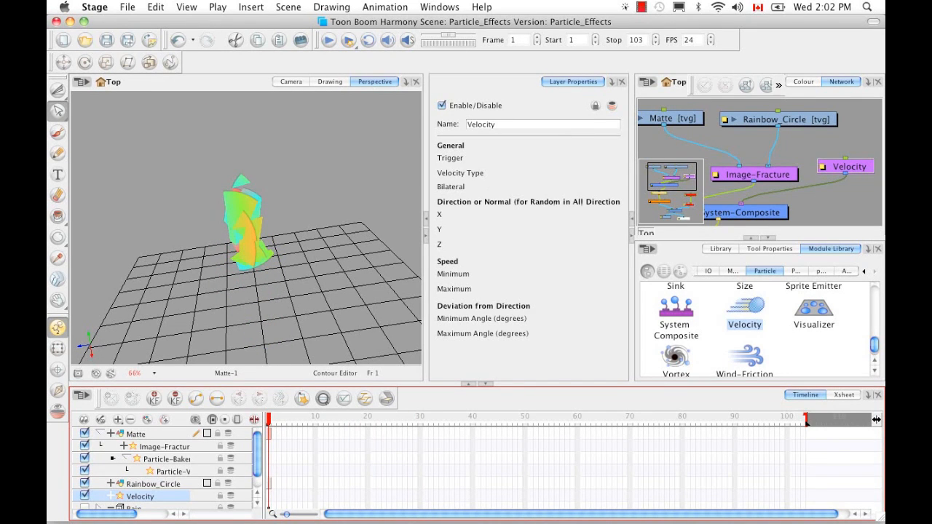
# Set the Velocity node's Velocity Type to Random in all Directions 3d, preview the motion and close its properties
pyautogui.click(822, 169)
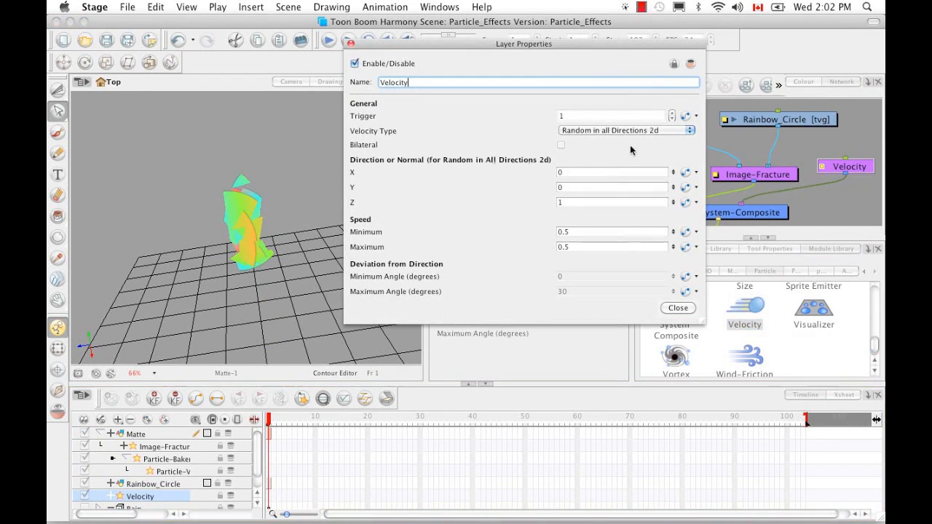
pyautogui.click(689, 131)
pyautogui.click(659, 140)
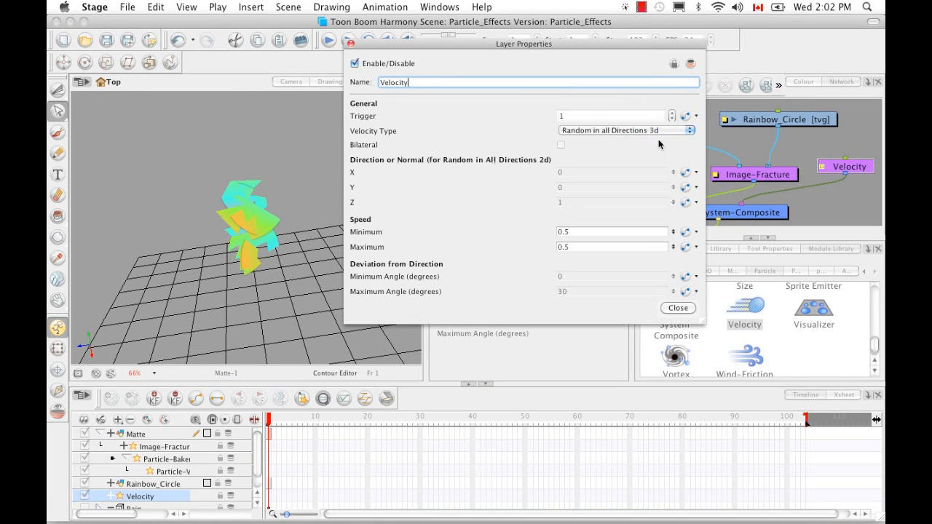
pyautogui.moveTo(267, 420)
pyautogui.mouseDown()
pyautogui.moveTo(313, 421)
pyautogui.moveTo(265, 422)
pyautogui.mouseUp()
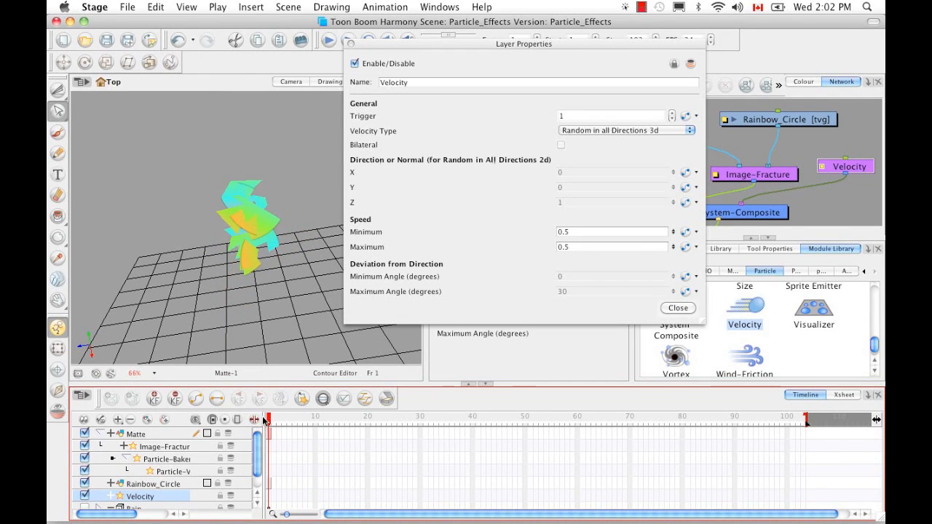
pyautogui.click(350, 44)
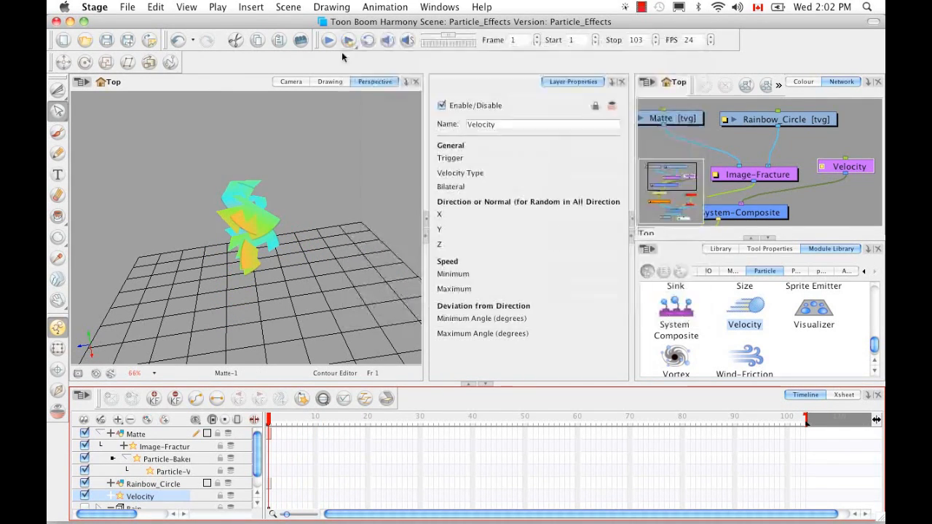
# Examine the 3d shard explosion inside and beyond the camera frame by scrubbing the timeline in the Camera view
pyautogui.click(292, 81)
pyautogui.moveTo(269, 421); pyautogui.dragTo(347, 367)
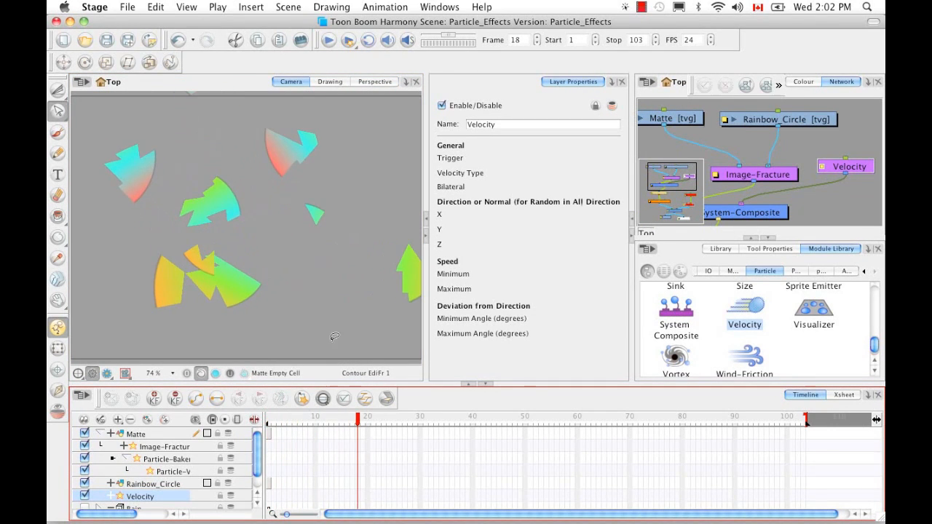
pyautogui.moveTo(360, 419); pyautogui.dragTo(270, 417)
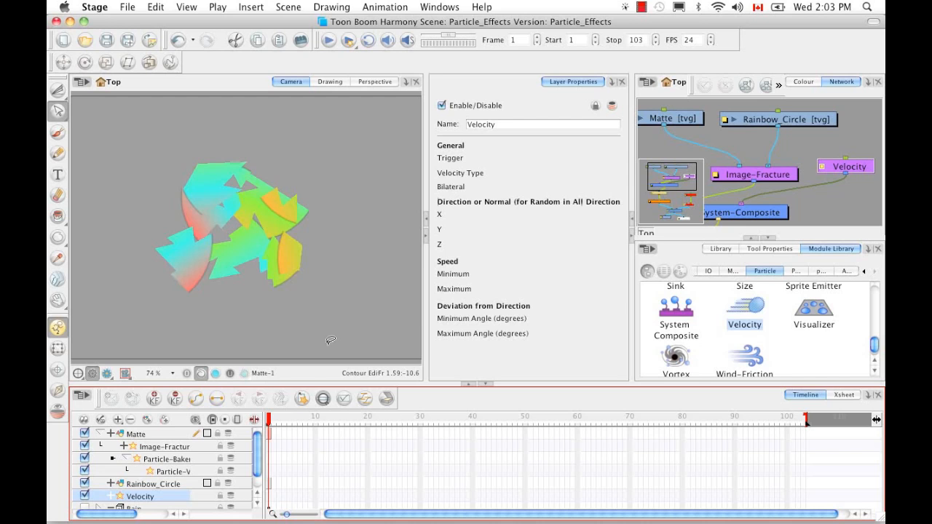
pyautogui.click(299, 377)
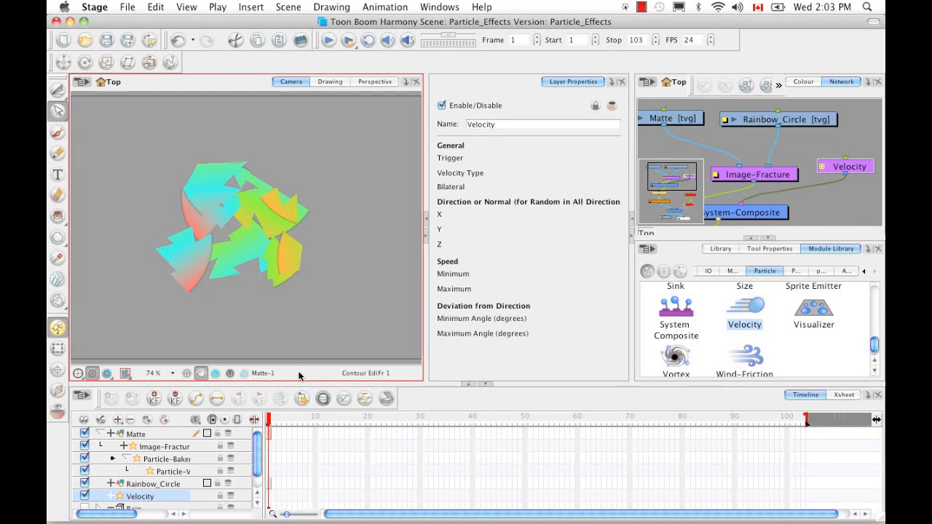
pyautogui.press('1')
pyautogui.press('1')
pyautogui.moveTo(320, 417); pyautogui.dragTo(268, 417)
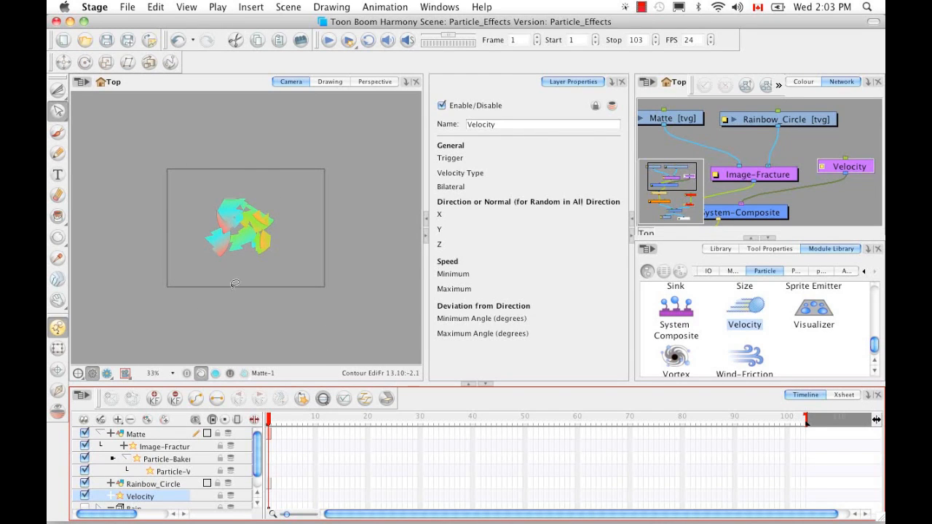
pyautogui.moveTo(269, 421); pyautogui.dragTo(249, 420)
# Group the Matte, Rainbow_Circle, Image-Fracture, Velocity, Particle-System-Composite, Particle-Baker and Particle-Visualizer nodes
pyautogui.click(770, 239)
pyautogui.click(779, 308)
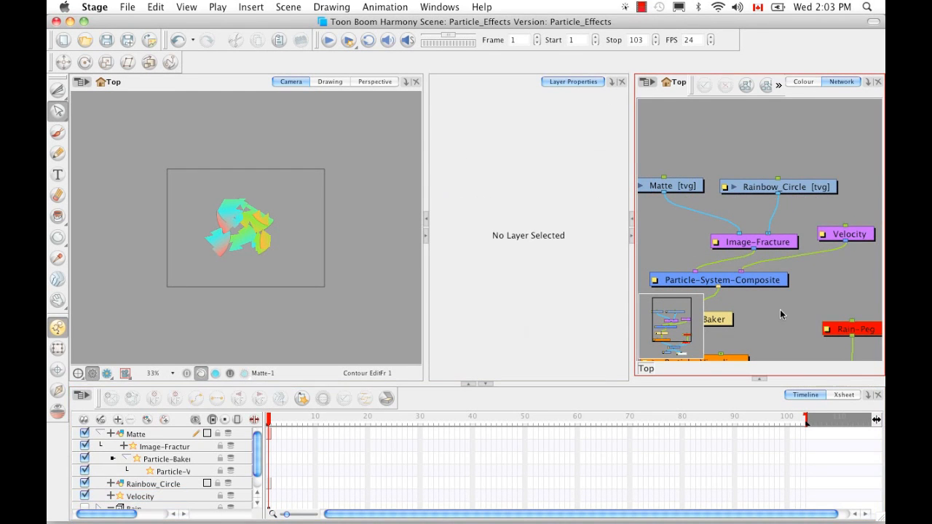
pyautogui.press('1')
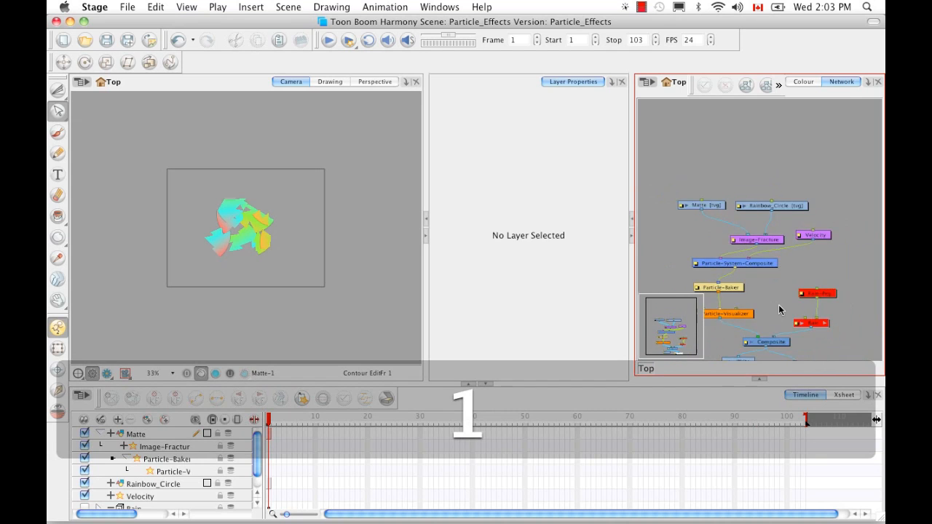
pyautogui.press('space')
pyautogui.moveTo(762, 284); pyautogui.dragTo(786, 266)
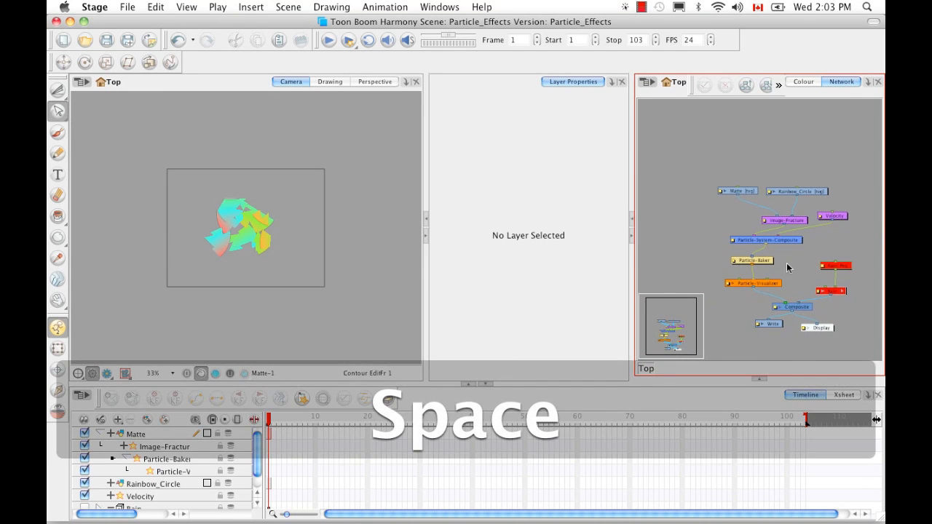
pyautogui.moveTo(682, 170); pyautogui.dragTo(848, 247)
pyautogui.keyDown('super'); pyautogui.click(760, 261); pyautogui.keyUp('super')
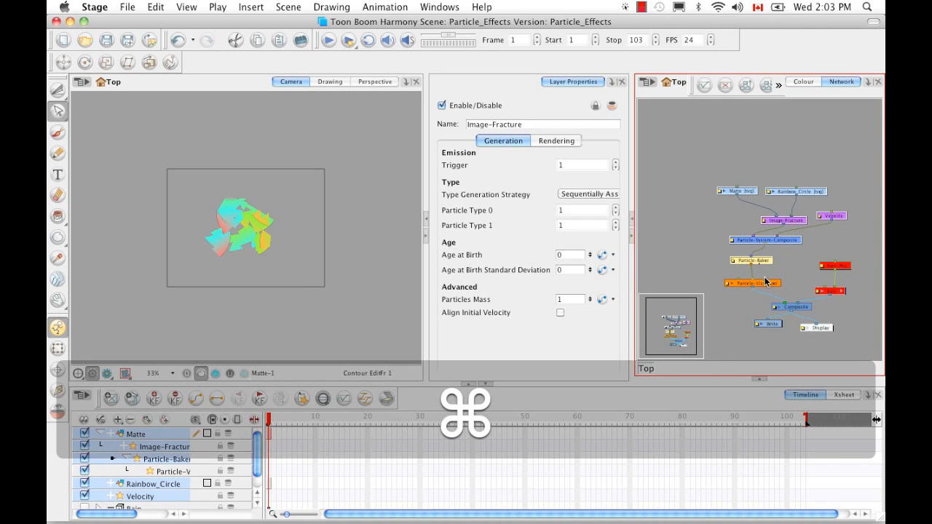
pyautogui.keyDown('super'); pyautogui.click(763, 284); pyautogui.keyUp('super')
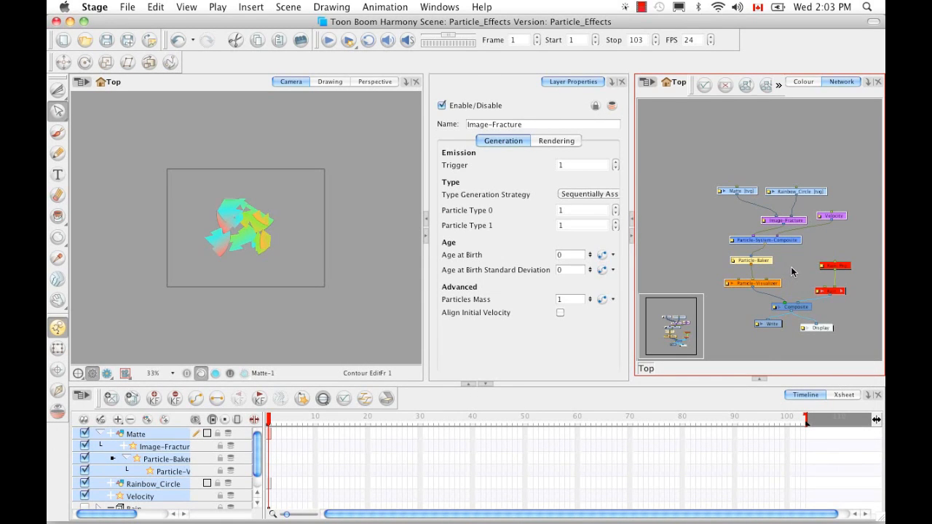
pyautogui.press('super+g')
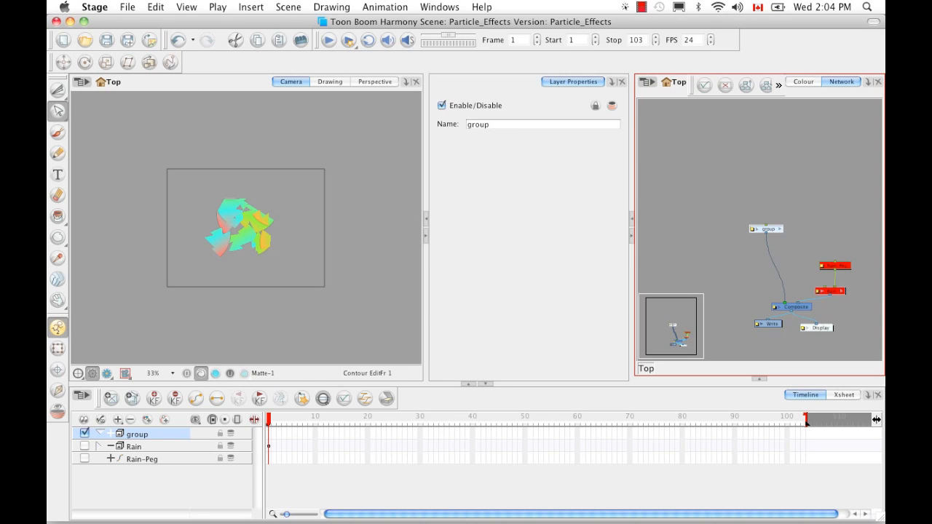
# Rename the new group Raindbow_Fracture and move its node down and away from the middle of the network
pyautogui.moveTo(500, 124); pyautogui.dragTo(391, 149)
pyautogui.press('BackSpace')
pyautogui.write('Raindbow')
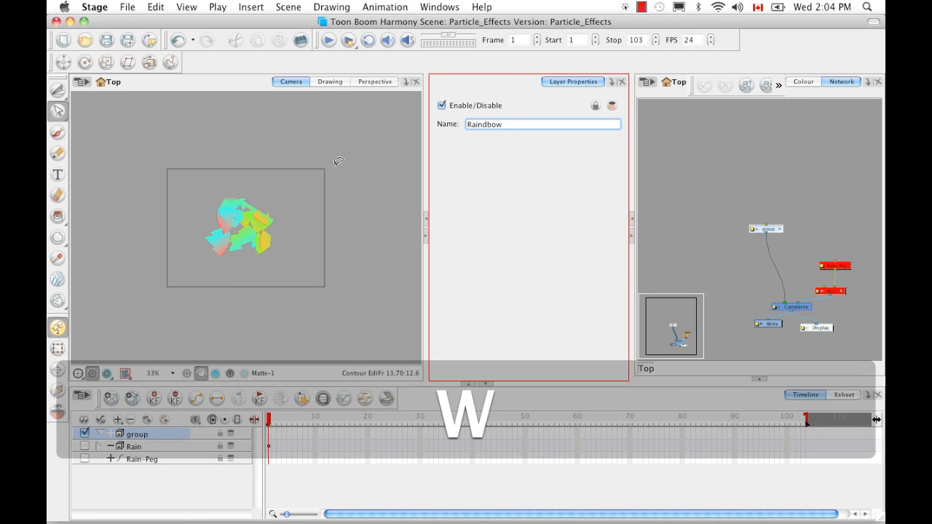
pyautogui.write('_Fracture')
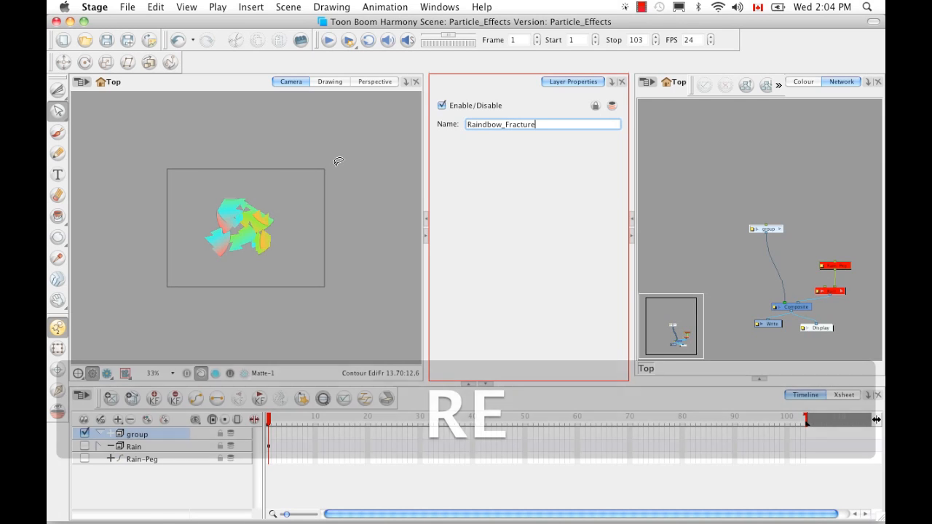
pyautogui.press('Return')
pyautogui.moveTo(796, 230); pyautogui.dragTo(741, 264)
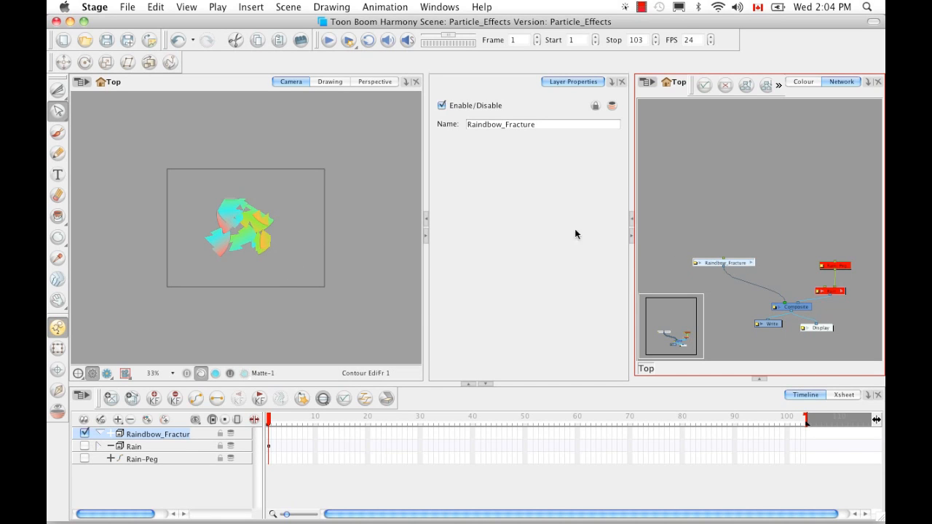
# Add a particle Vortex node and a particle Visualizer node from the Module Library to the network
pyautogui.click(758, 377)
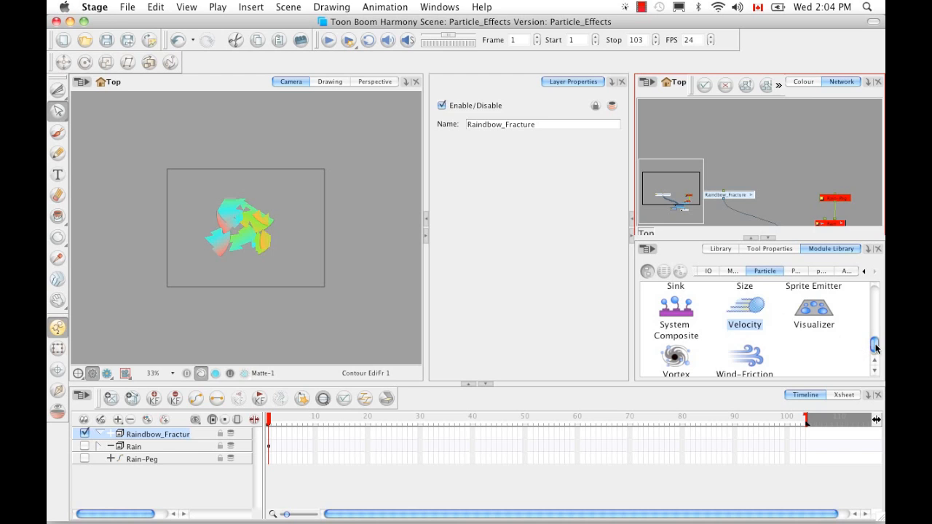
pyautogui.scroll(-1, 681, 349)
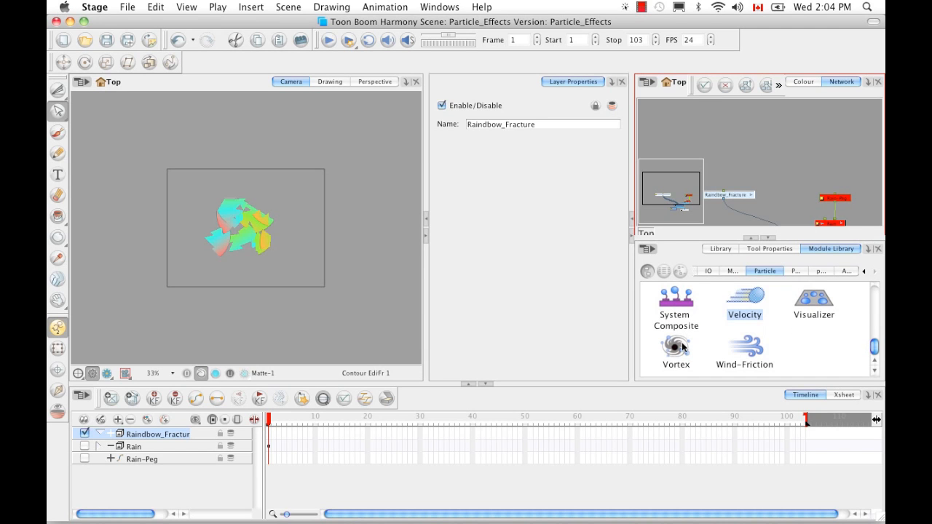
pyautogui.moveTo(677, 350); pyautogui.dragTo(805, 154)
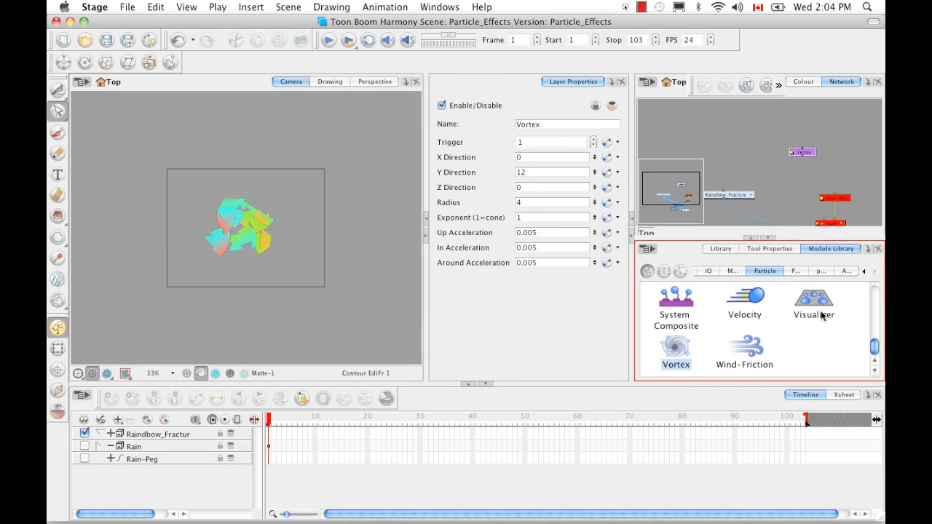
pyautogui.moveTo(822, 304); pyautogui.dragTo(798, 178)
# Try adding a particle Region Composite node, add a Baker node, and delete the Region Composite node
pyautogui.scroll(5, 874, 348)
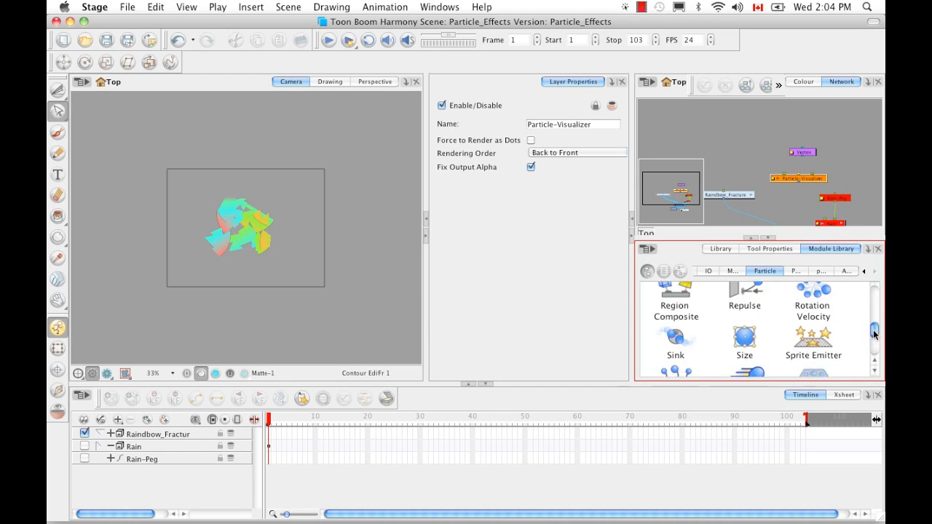
pyautogui.moveTo(675, 332); pyautogui.dragTo(780, 201)
pyautogui.scroll(2, 877, 318)
pyautogui.moveTo(877, 318); pyautogui.dragTo(879, 295)
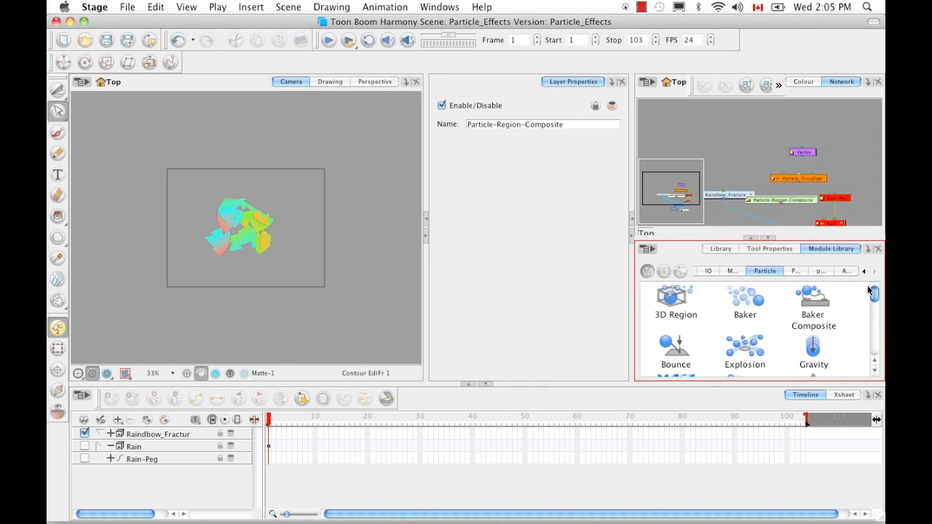
pyautogui.moveTo(747, 300); pyautogui.dragTo(798, 213)
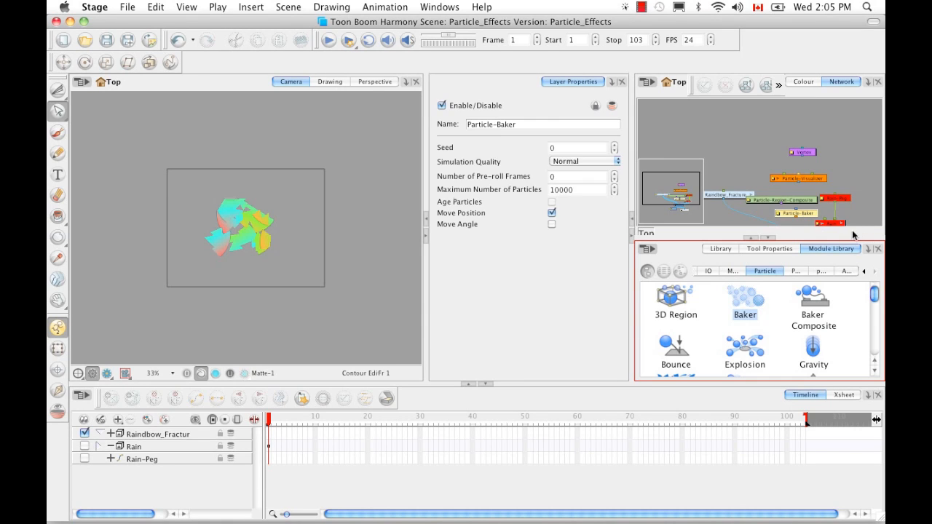
pyautogui.click(807, 206)
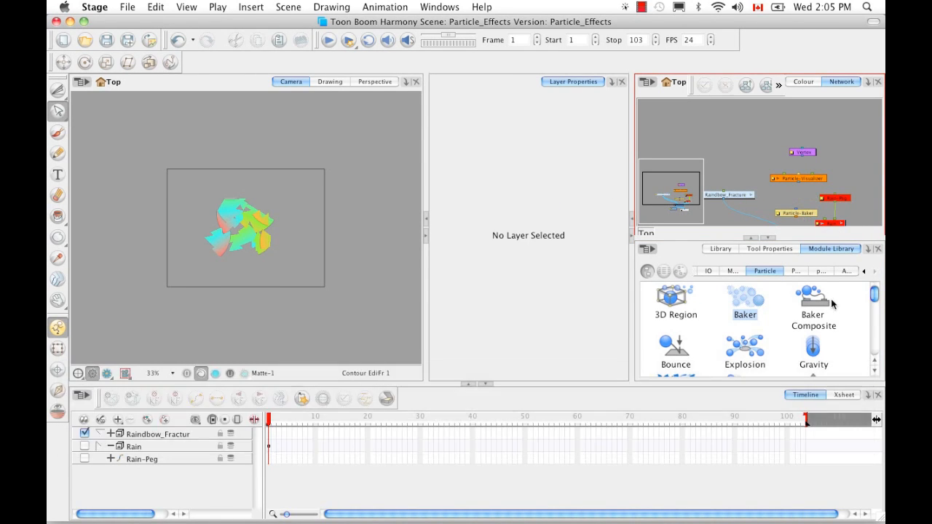
# Add a particle System Composite node and stack it below the Vortex node, with the Visualizer and Baker nodes underneath
pyautogui.moveTo(875, 299); pyautogui.dragTo(877, 345)
pyautogui.moveTo(689, 342); pyautogui.dragTo(747, 164)
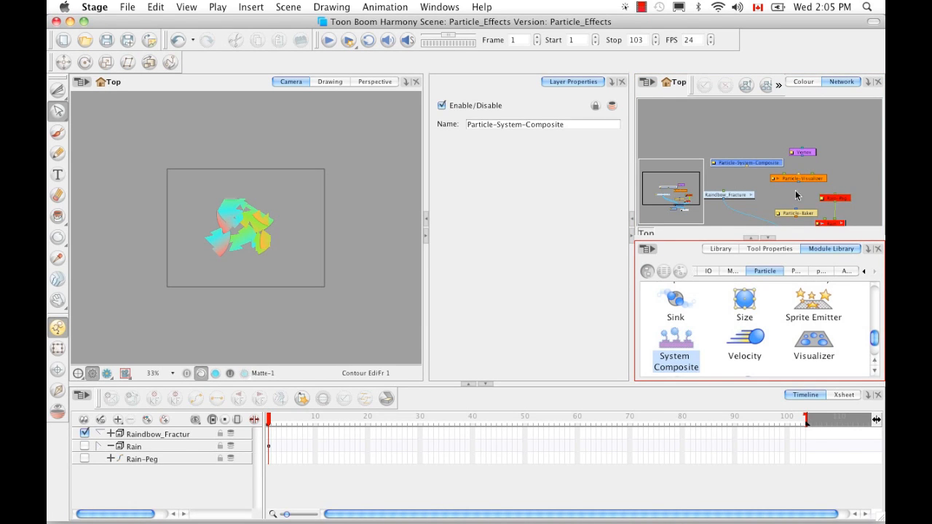
pyautogui.moveTo(804, 151); pyautogui.dragTo(817, 116)
pyautogui.moveTo(770, 164); pyautogui.dragTo(836, 141)
pyautogui.moveTo(816, 178); pyautogui.dragTo(828, 161)
pyautogui.click(806, 214)
pyautogui.moveTo(806, 215); pyautogui.dragTo(817, 184)
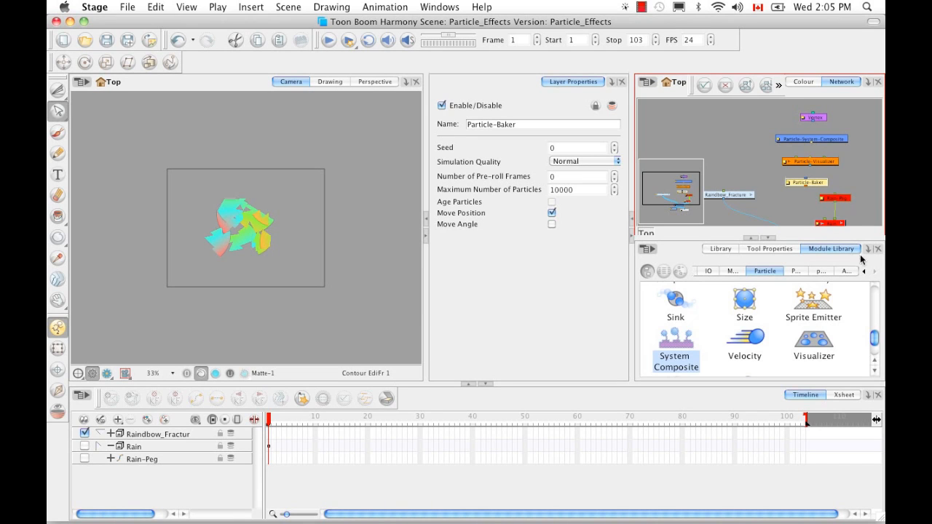
# Add a Sprite Emitter node beside the Vortex node and collapse the Module Library to enlarge the network area
pyautogui.click(841, 313)
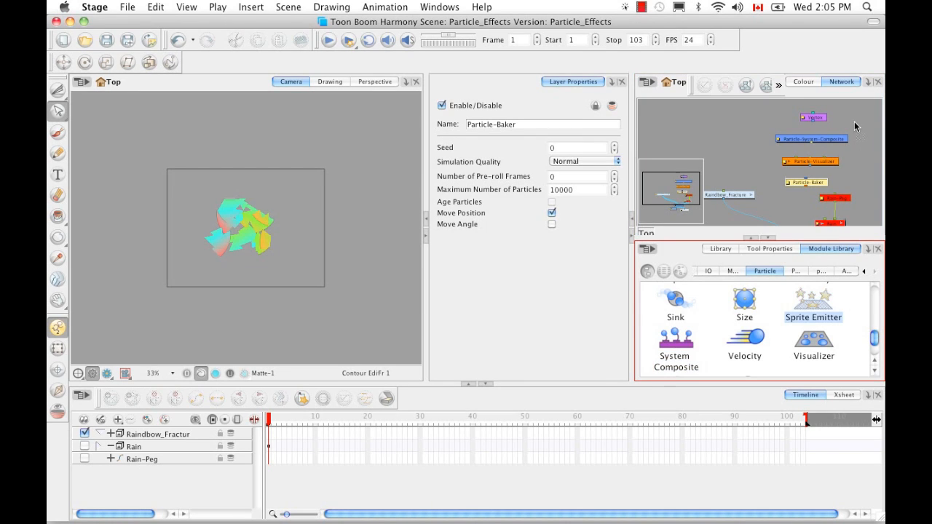
pyautogui.moveTo(855, 126); pyautogui.dragTo(853, 131)
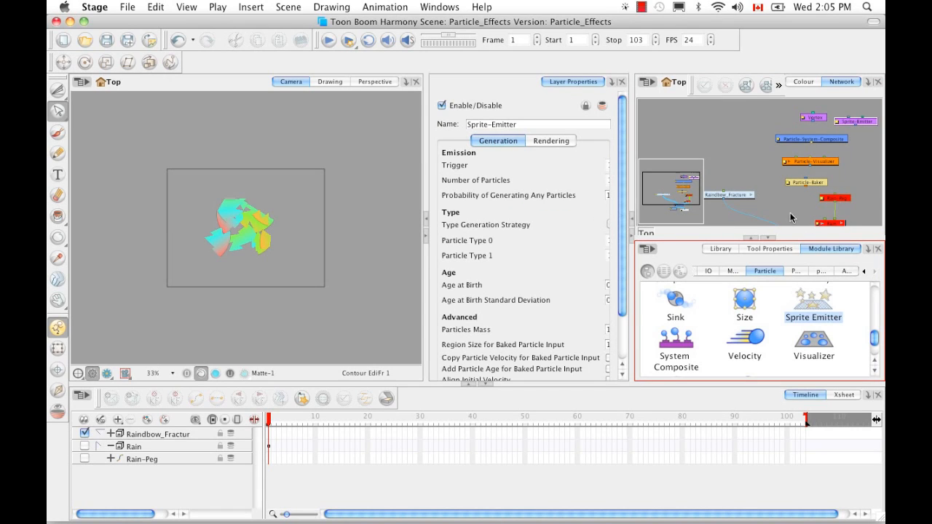
pyautogui.click(770, 238)
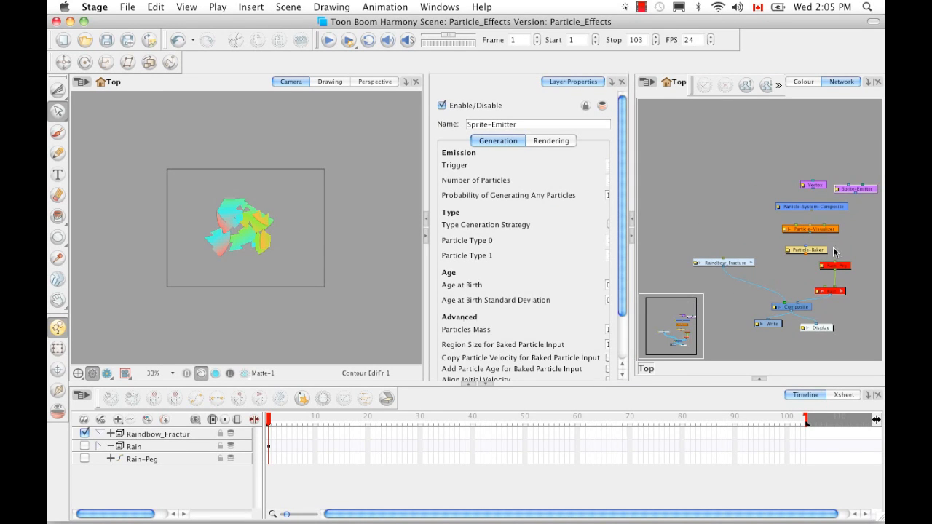
# Connect the Particle-Visualizer to the Composite, and connect the Particle-Baker above it to the Visualizer
pyautogui.click(849, 304)
pyautogui.press('space')
pyautogui.moveTo(861, 275); pyautogui.dragTo(821, 276)
pyautogui.moveTo(770, 225); pyautogui.dragTo(752, 300)
pyautogui.click(775, 224)
pyautogui.click(761, 268)
pyautogui.moveTo(765, 230); pyautogui.dragTo(756, 242)
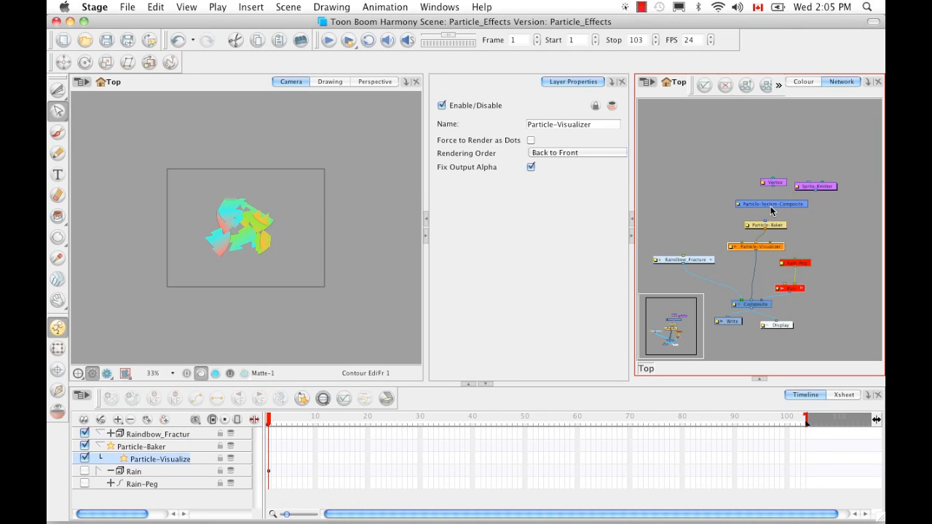
# Connect the Vortex and Sprite-Emitter nodes into the Particle-System-Composite, and connect that composite to the Particle-Baker
pyautogui.moveTo(777, 185); pyautogui.dragTo(764, 201)
pyautogui.click(794, 205)
pyautogui.moveTo(815, 188); pyautogui.dragTo(778, 201)
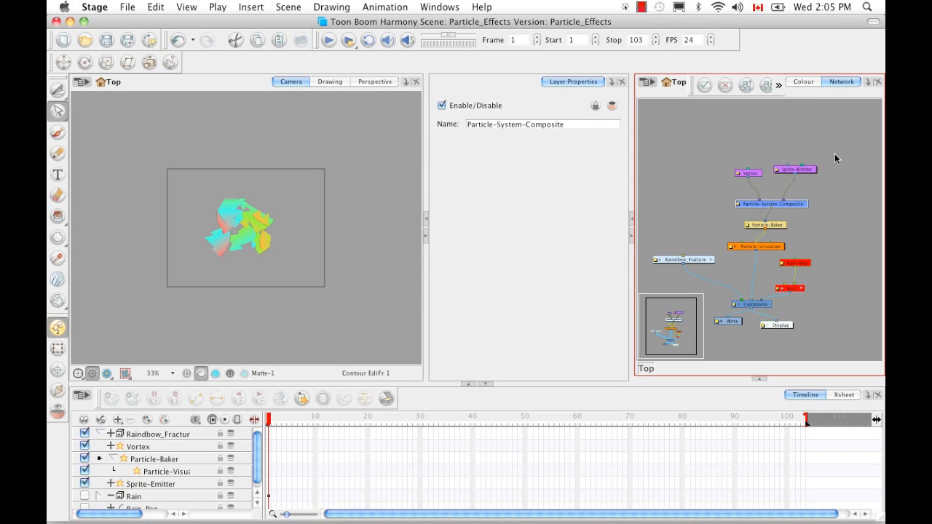
# Disable the Raindbow_Fracture group and add a new drawing layer named Drawing
pyautogui.click(699, 262)
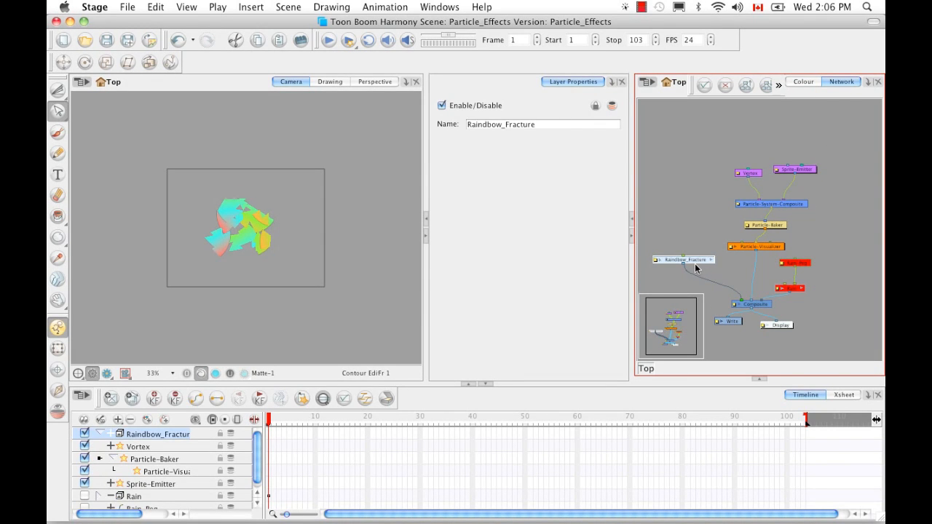
pyautogui.press('d')
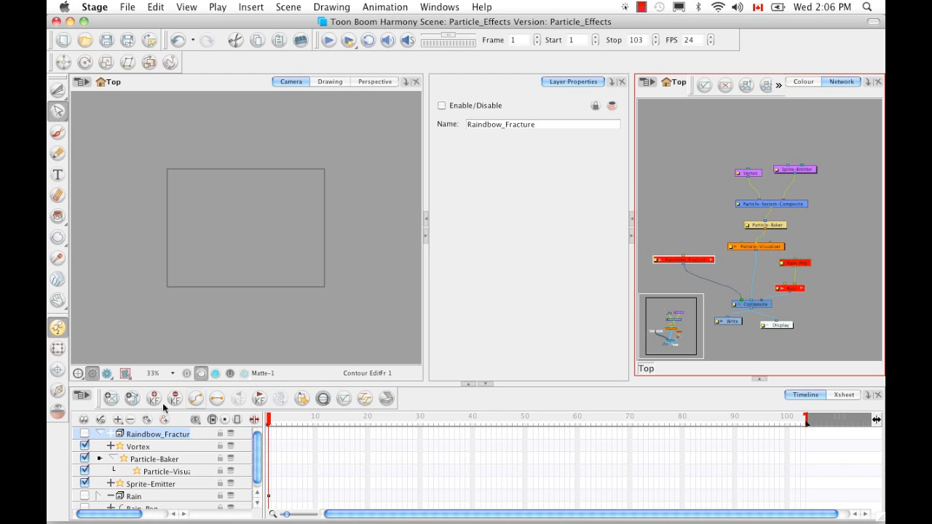
pyautogui.click(147, 420)
pyautogui.click(145, 435)
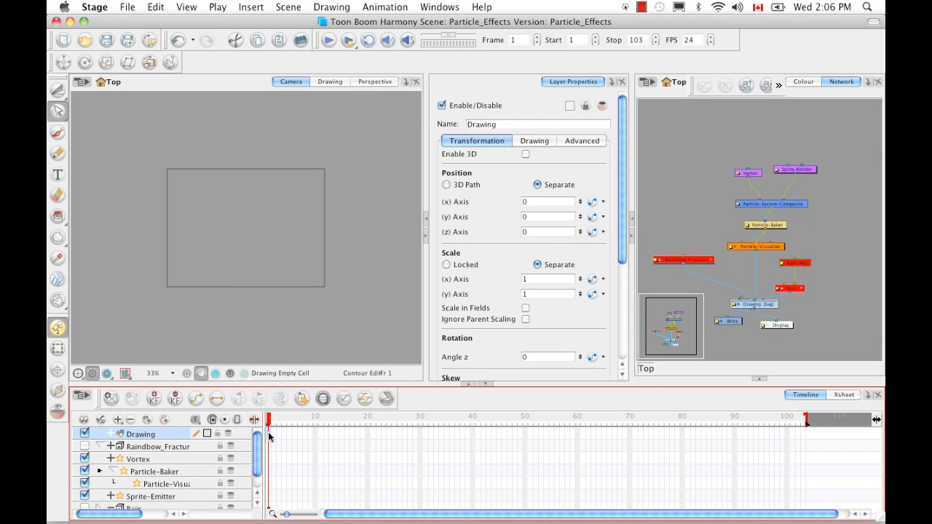
# Show the grid in the Drawing view and paint a small Red brush dot at its centre on frame 1
pyautogui.click(330, 82)
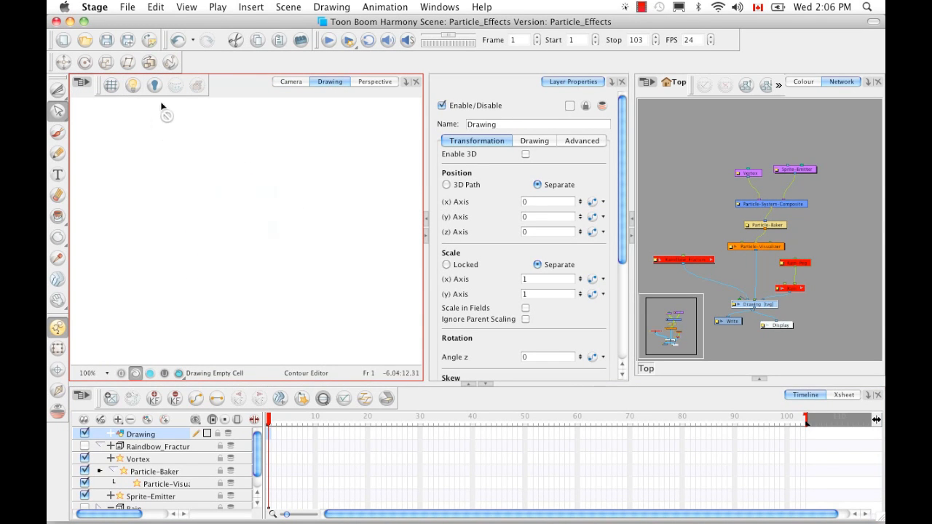
pyautogui.click(111, 85)
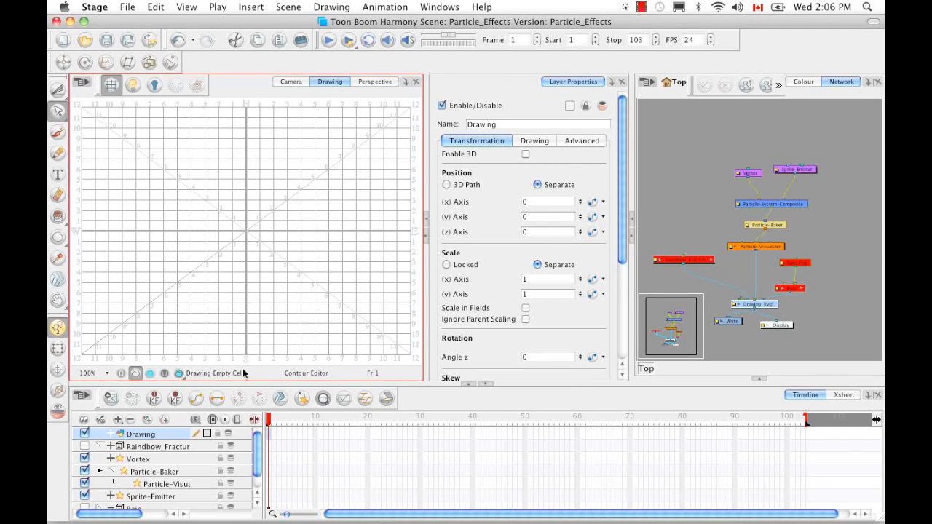
pyautogui.press('2')
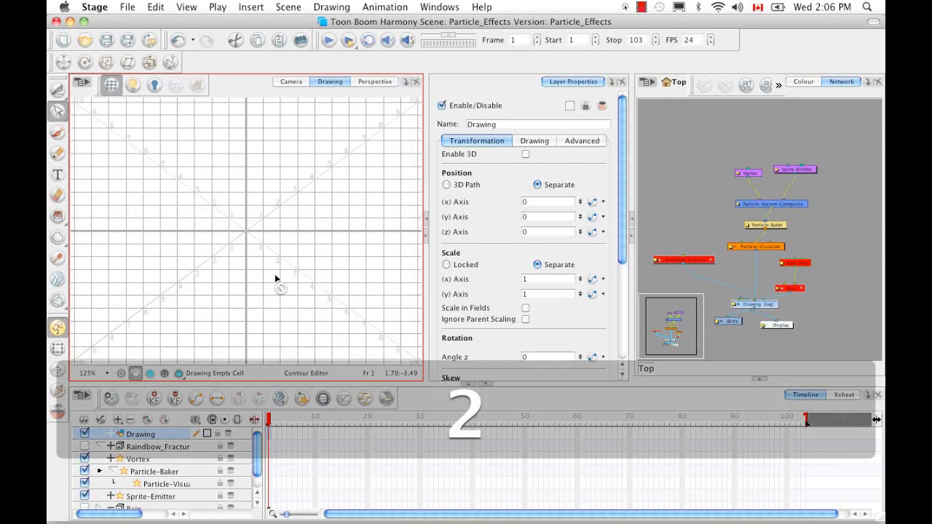
pyautogui.click(57, 133)
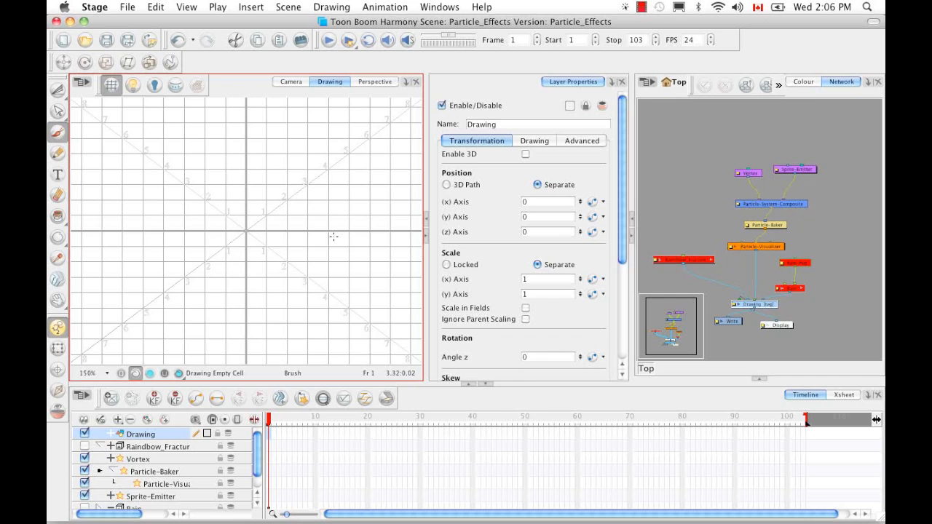
pyautogui.click(806, 82)
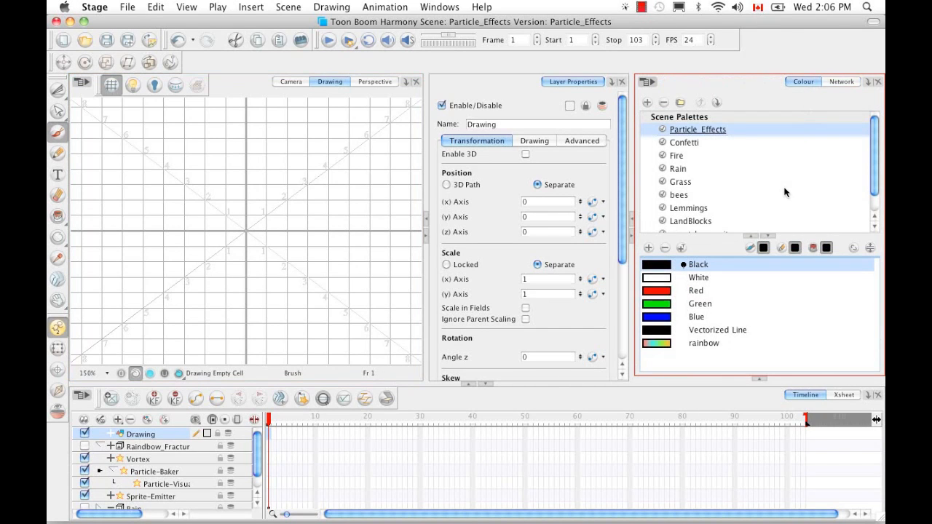
pyautogui.click(657, 291)
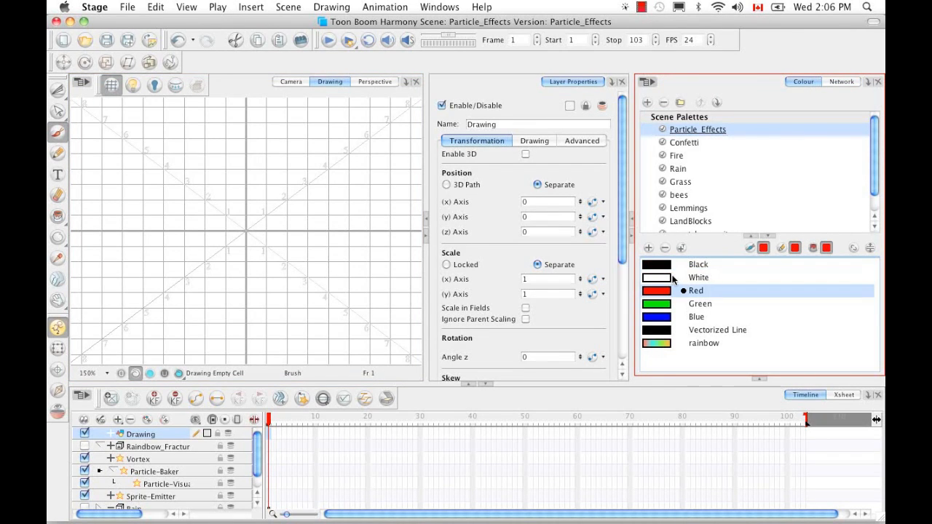
pyautogui.click(246, 230)
pyautogui.click(245, 230)
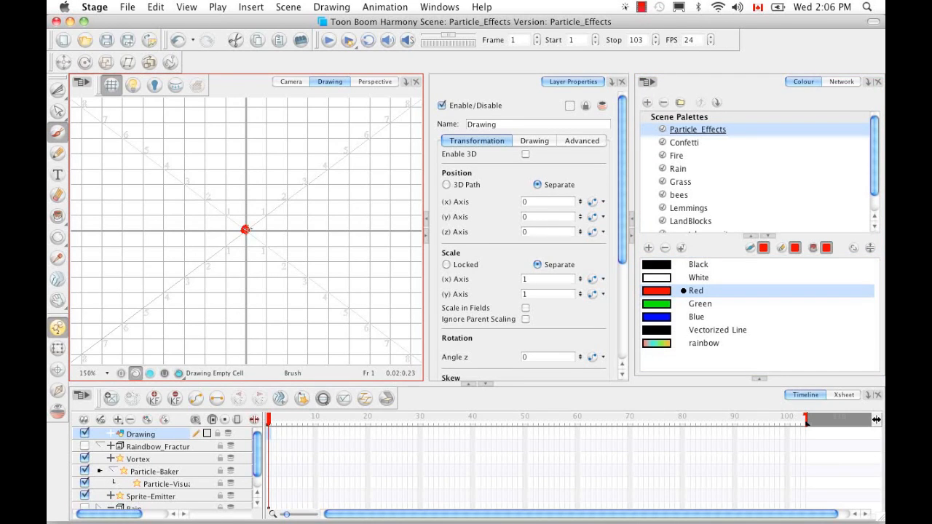
# Add two colours to the Particle_Effects palette: yellow New 1 with hue 65 and magenta New 2 with hue 291
pyautogui.click(647, 247)
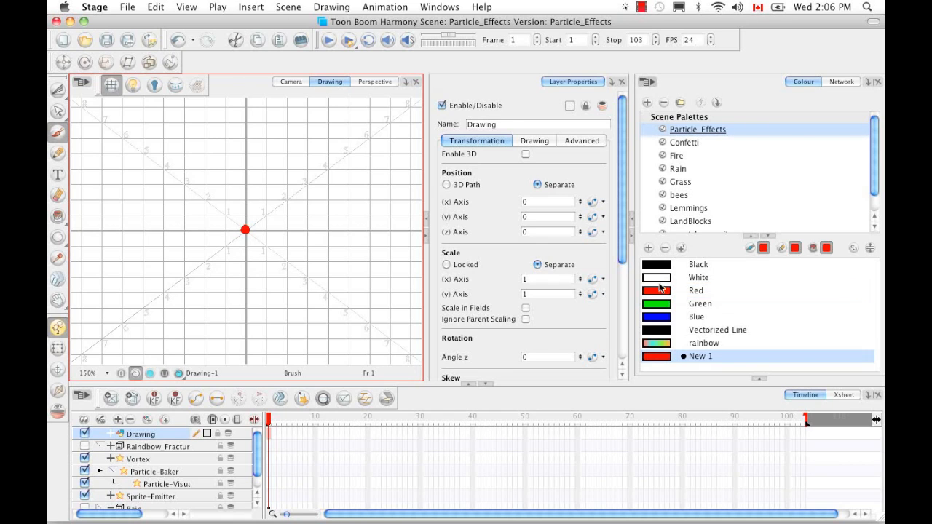
pyautogui.doubleClick(657, 356)
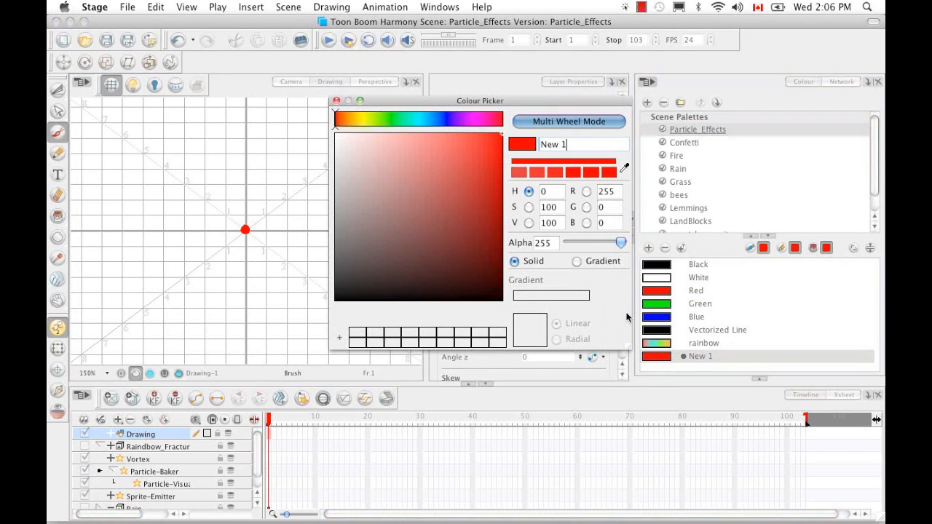
pyautogui.moveTo(339, 125); pyautogui.dragTo(365, 128)
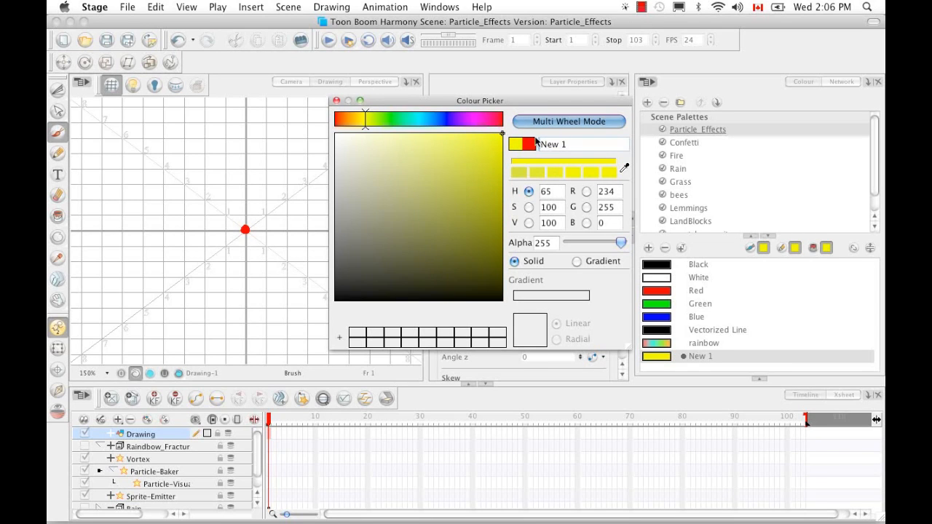
pyautogui.click(648, 248)
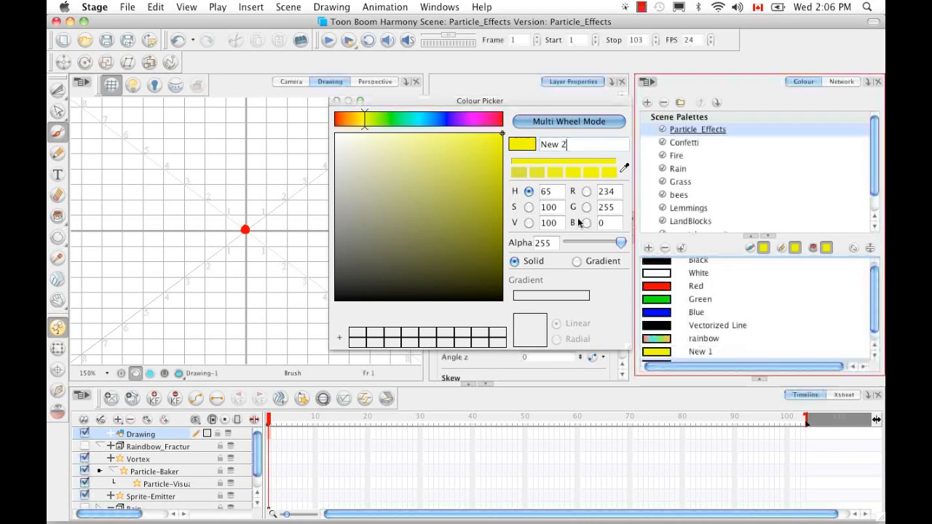
pyautogui.moveTo(352, 118); pyautogui.dragTo(470, 118)
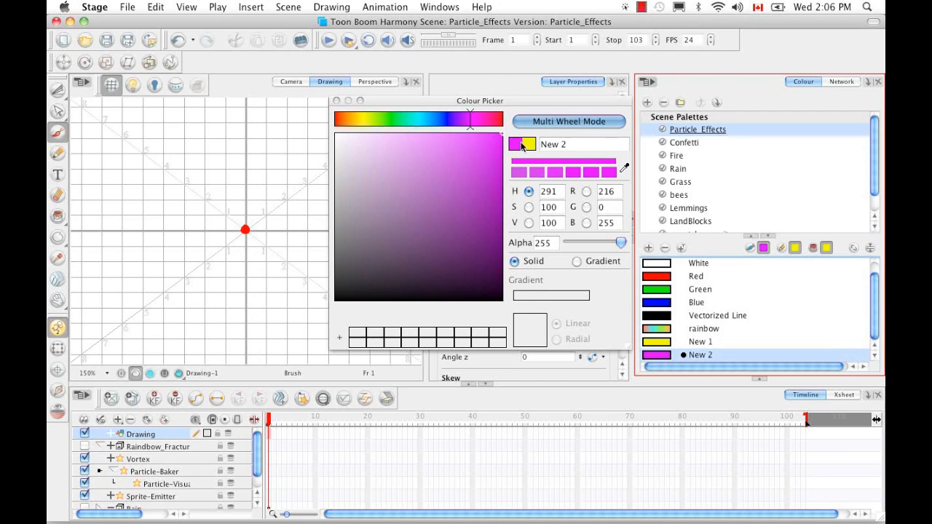
# Add light green New 3 (hue 121, saturation 72) and light blue New 4 (hue 212) to the palette and close the Colour Picker
pyautogui.click(648, 249)
pyautogui.moveTo(471, 120)
pyautogui.mouseDown()
pyautogui.moveTo(388, 129)
pyautogui.moveTo(414, 139)
pyautogui.moveTo(455, 133)
pyautogui.mouseUp()
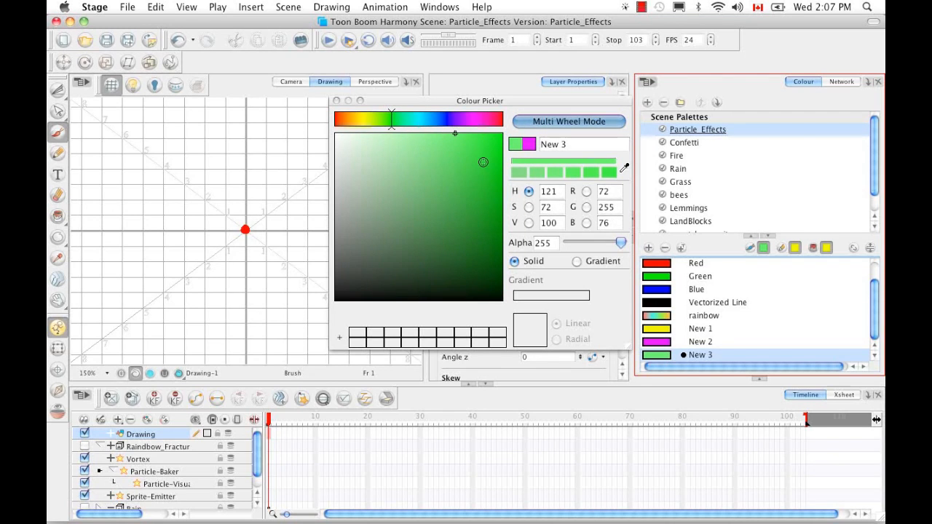
pyautogui.click(648, 248)
pyautogui.click(434, 124)
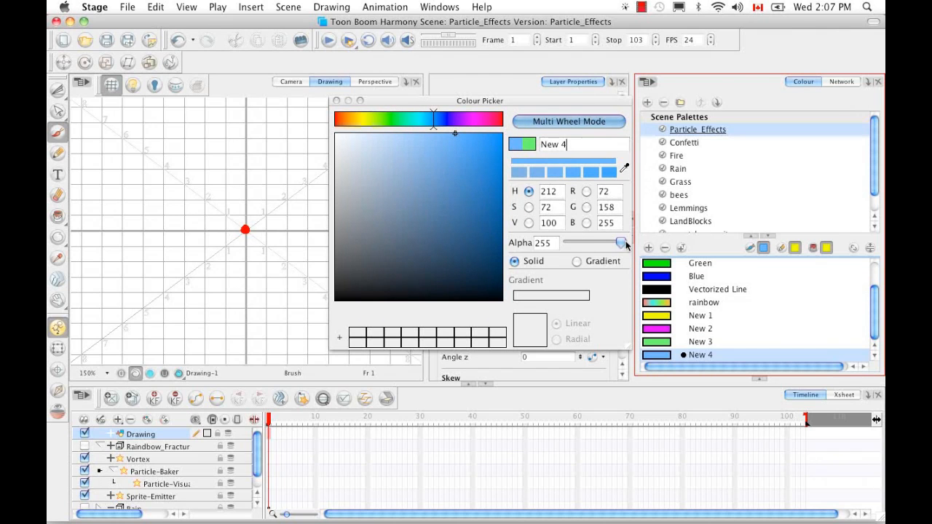
pyautogui.click(337, 100)
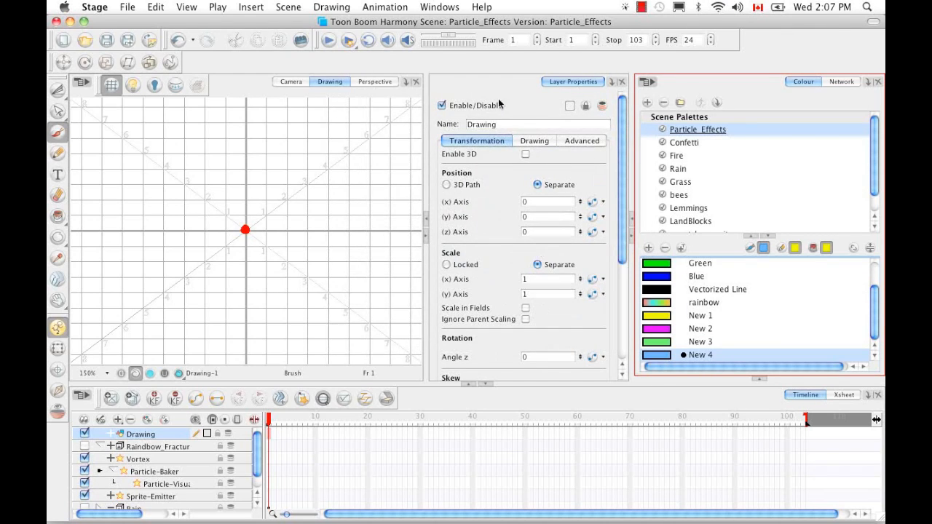
# Paint a yellow New 1 dot on frame 2 and a magenta New 2 dot on frame 3, both at the grid centre
pyautogui.moveTo(875, 315)
pyautogui.mouseDown()
pyautogui.moveTo(877, 287)
pyautogui.moveTo(876, 316)
pyautogui.mouseUp()
pyautogui.click(274, 433)
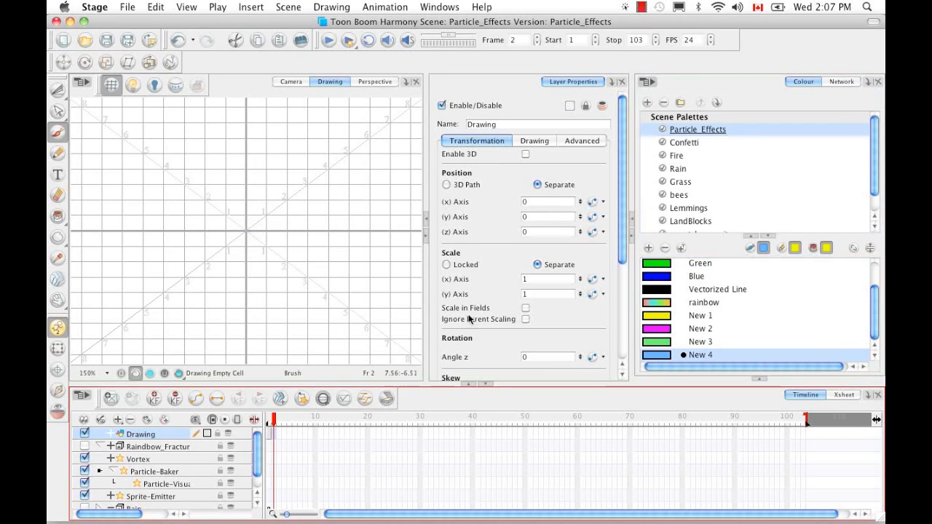
pyautogui.click(650, 315)
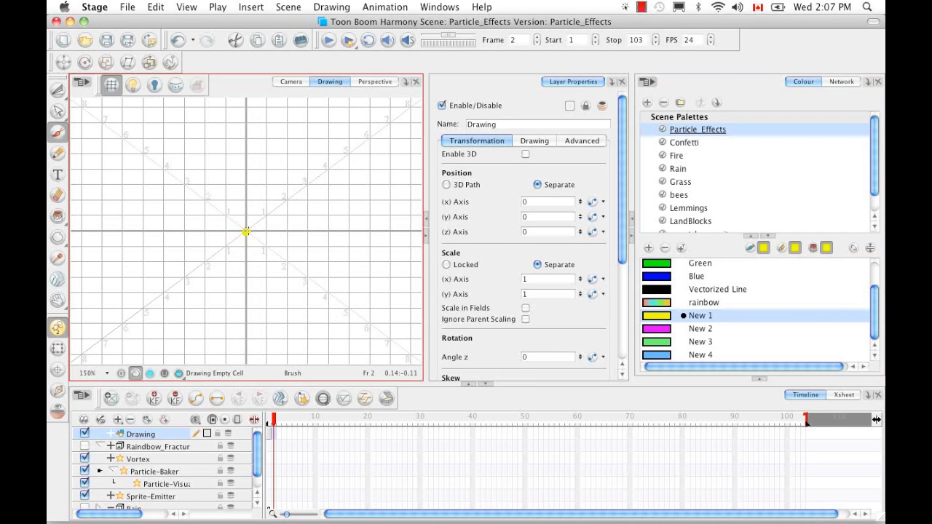
pyautogui.click(246, 231)
pyautogui.click(650, 328)
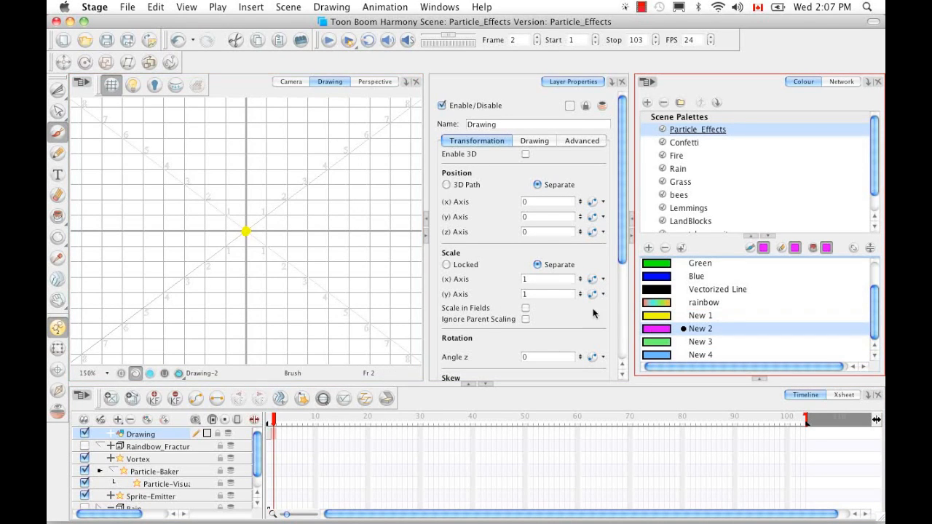
pyautogui.click(279, 434)
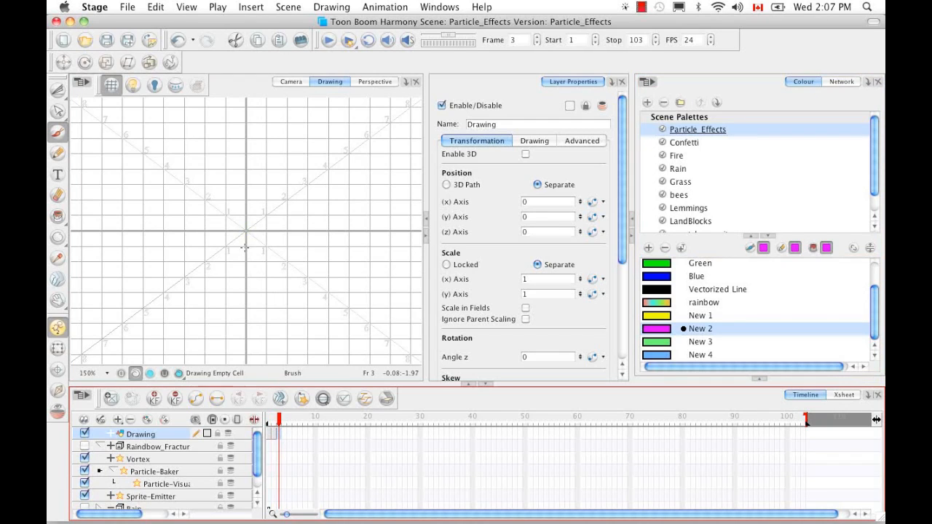
pyautogui.click(245, 231)
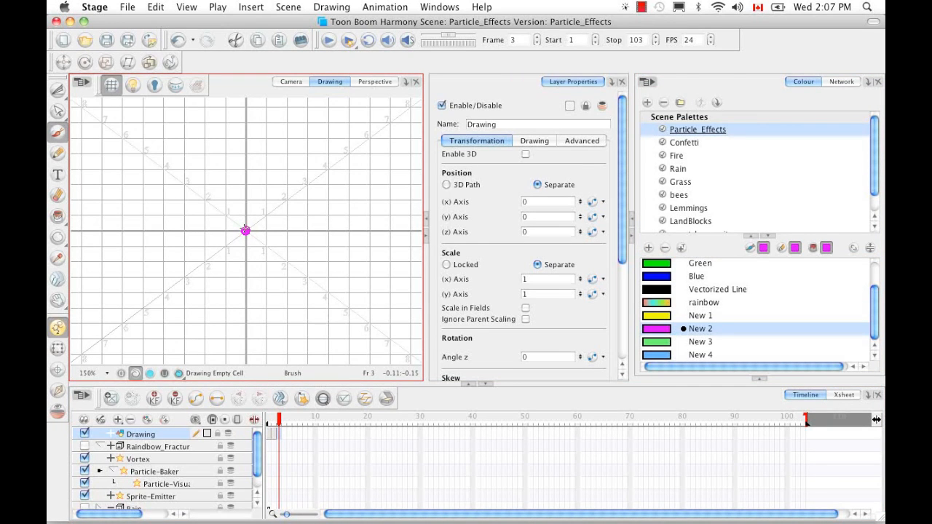
# Paint a green New 3 dot on frame 4 and a light blue New 4 dot on frame 5 at the grid centre
pyautogui.click(664, 342)
pyautogui.press('g')
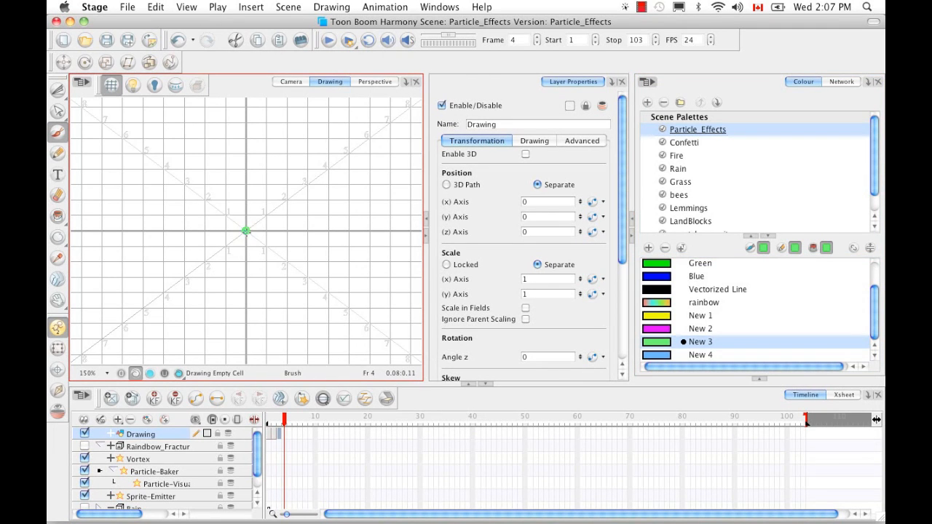
pyautogui.click(245, 230)
pyautogui.press('g')
pyautogui.click(659, 357)
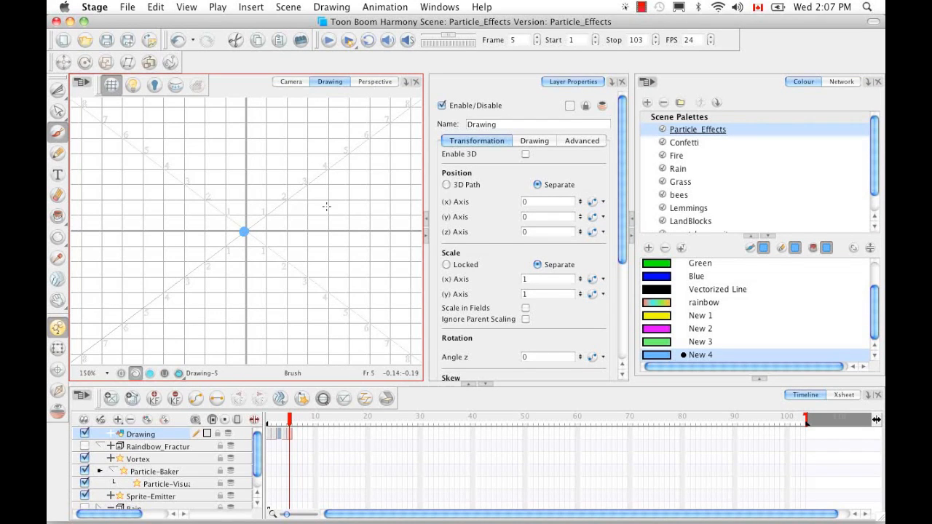
# Return to frame 1 and rename the Drawing layer as ColouredCircles
pyautogui.click(284, 425)
pyautogui.moveTo(284, 425); pyautogui.dragTo(265, 420)
pyautogui.doubleClick(144, 435)
pyautogui.press('BackSpace')
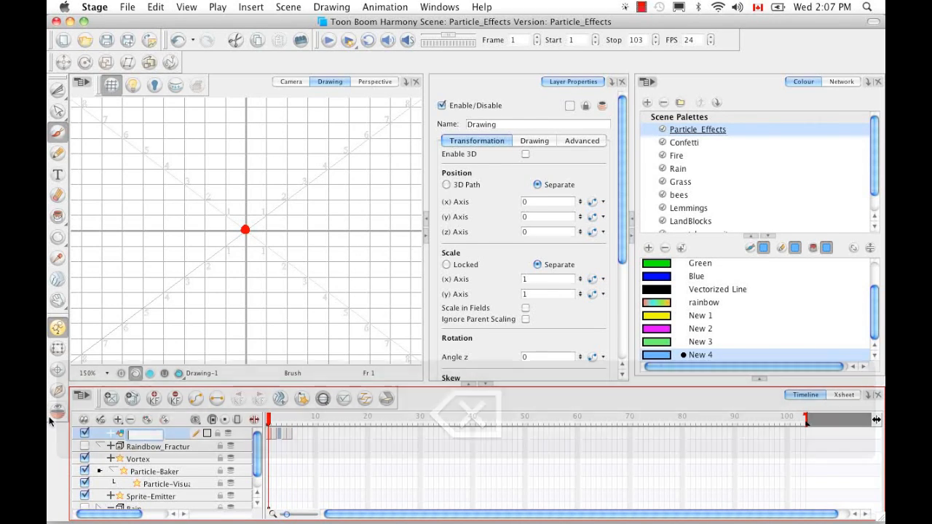
pyautogui.write('Colour')
pyautogui.write('edCir')
pyautogui.write('cles')
pyautogui.press('Return')
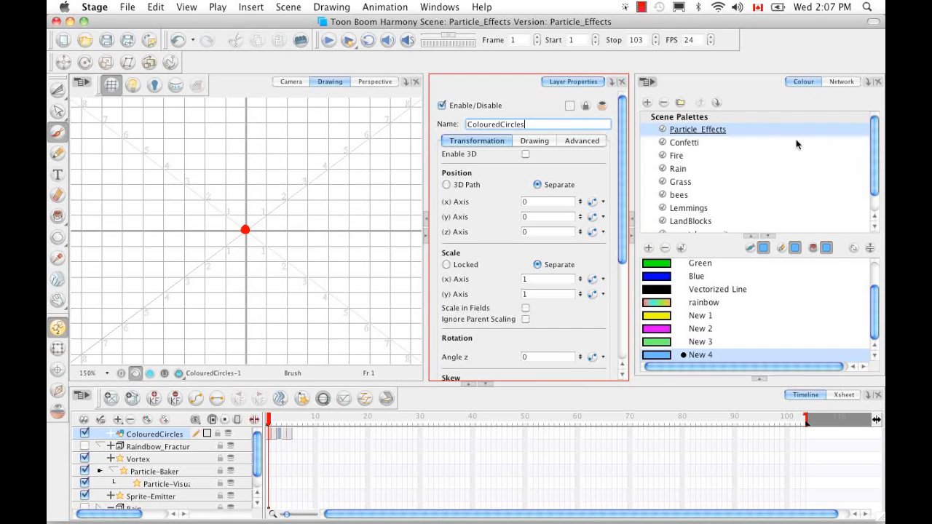
# Rewire the ColouredCircles node from the Composite to the Sprite-Emitter's input and check the first frames in the Camera view
pyautogui.click(841, 81)
pyautogui.moveTo(761, 303); pyautogui.dragTo(678, 209)
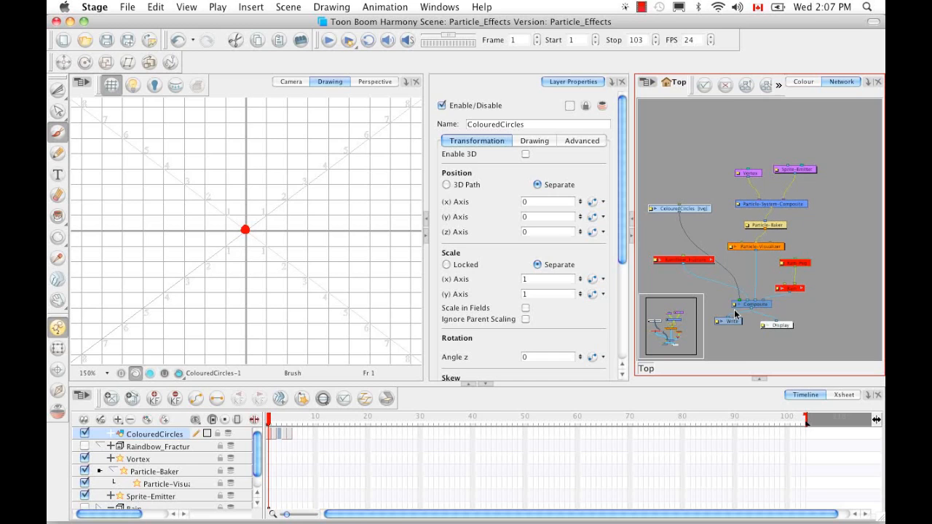
pyautogui.moveTo(741, 305); pyautogui.dragTo(785, 168)
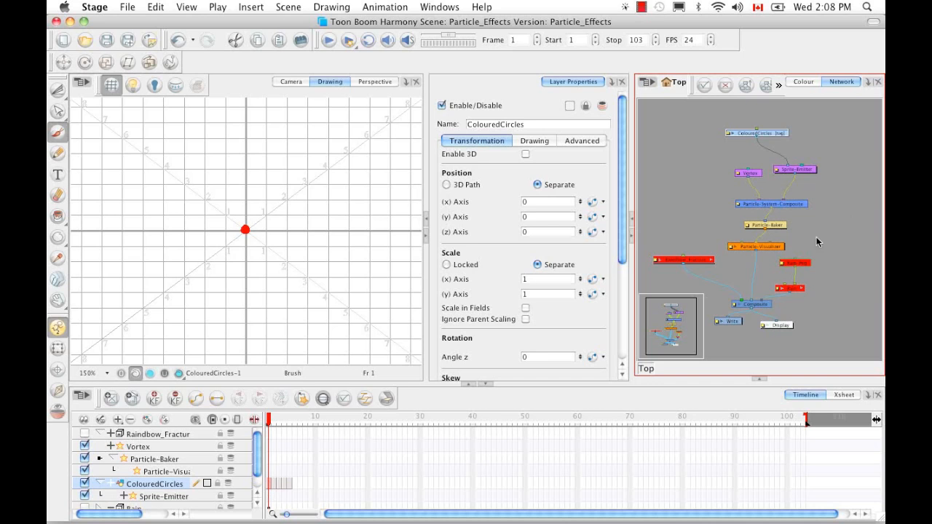
pyautogui.click(292, 81)
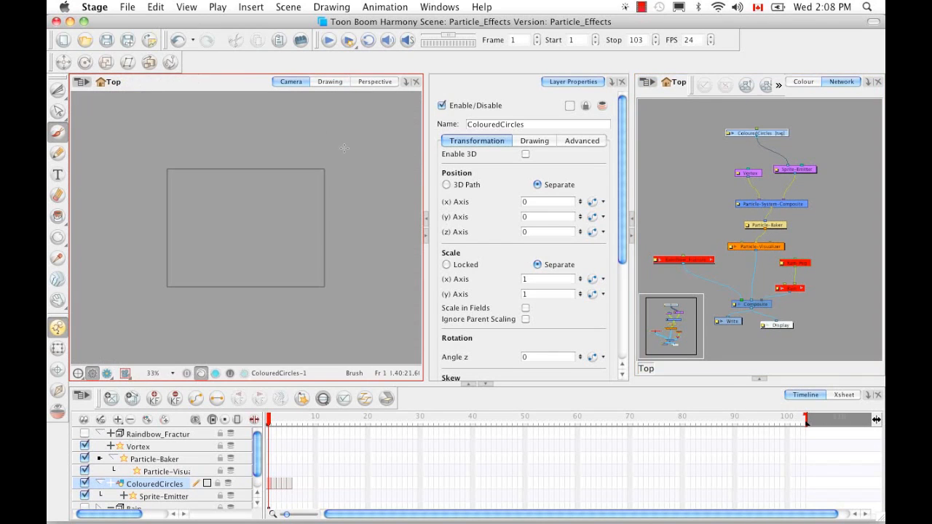
pyautogui.click(269, 424)
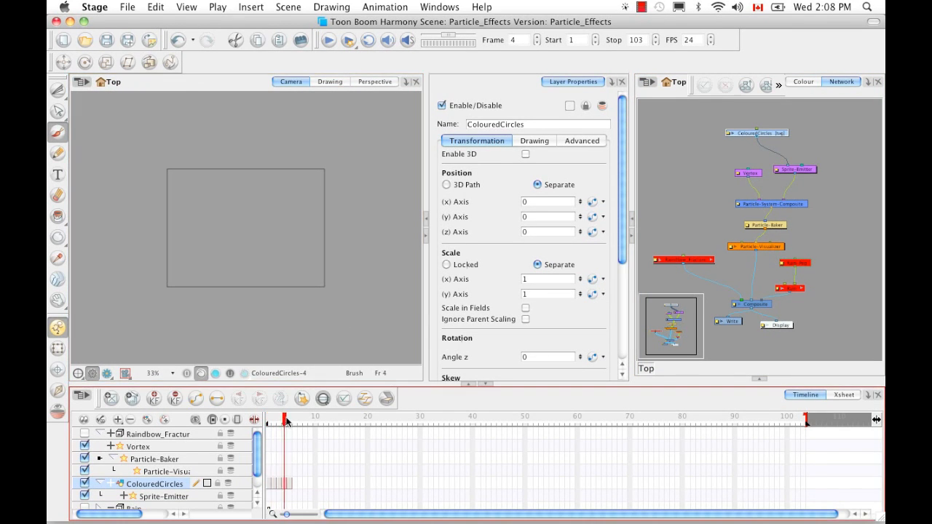
# Set the Sprite-Emitter's Number of Particles to 10 and Particle Type 1 to 5, then show its rendering settings
pyautogui.click(805, 171)
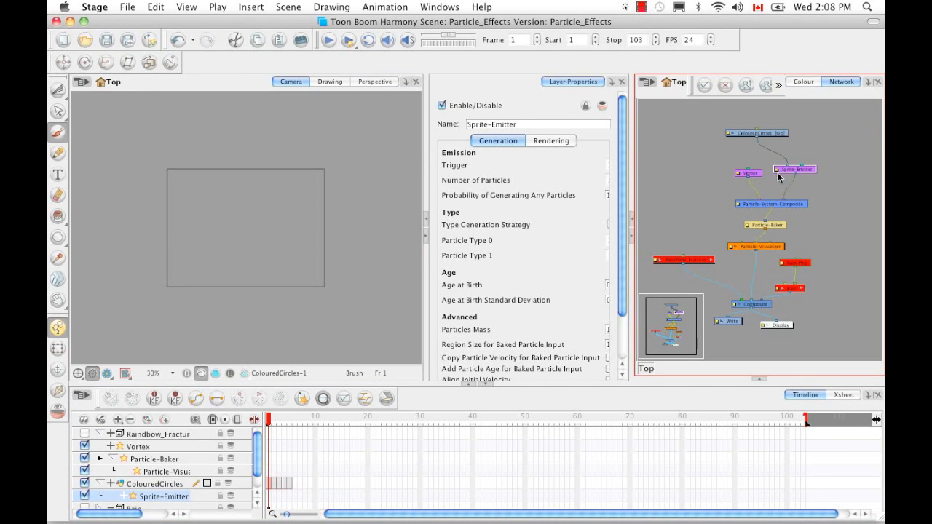
pyautogui.click(776, 171)
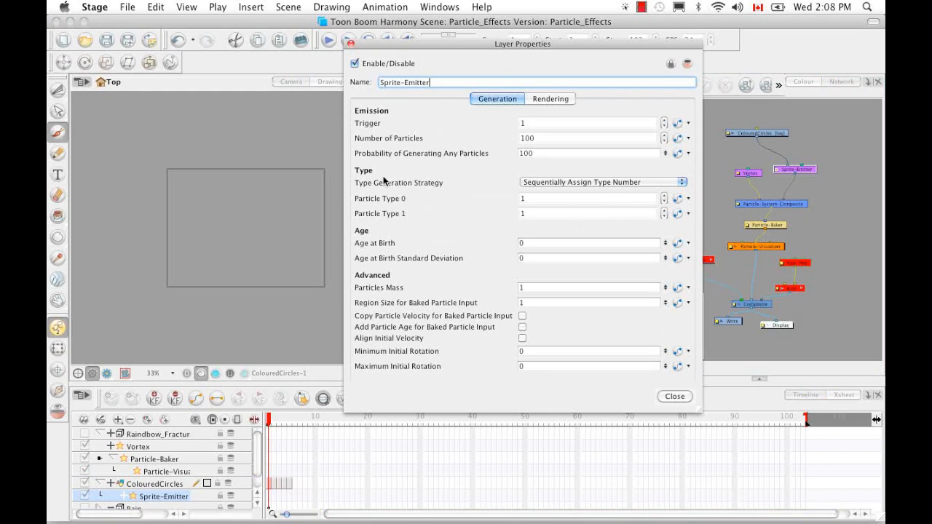
pyautogui.moveTo(538, 138); pyautogui.dragTo(446, 160)
pyautogui.write('10')
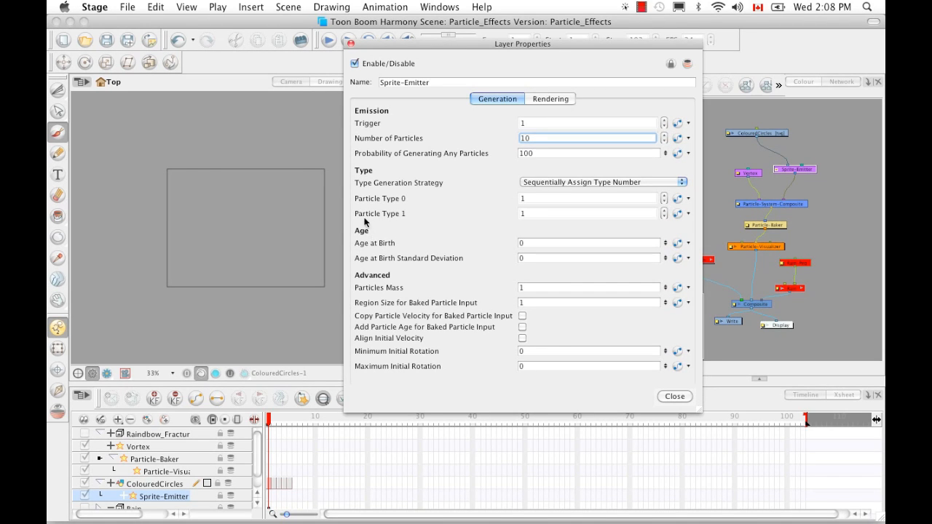
pyautogui.click(536, 214)
pyautogui.write('5')
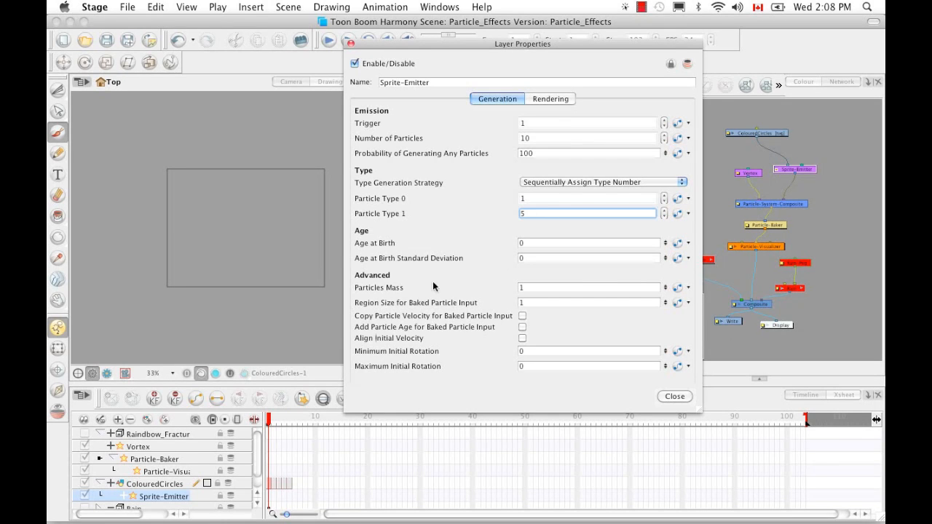
pyautogui.click(519, 288)
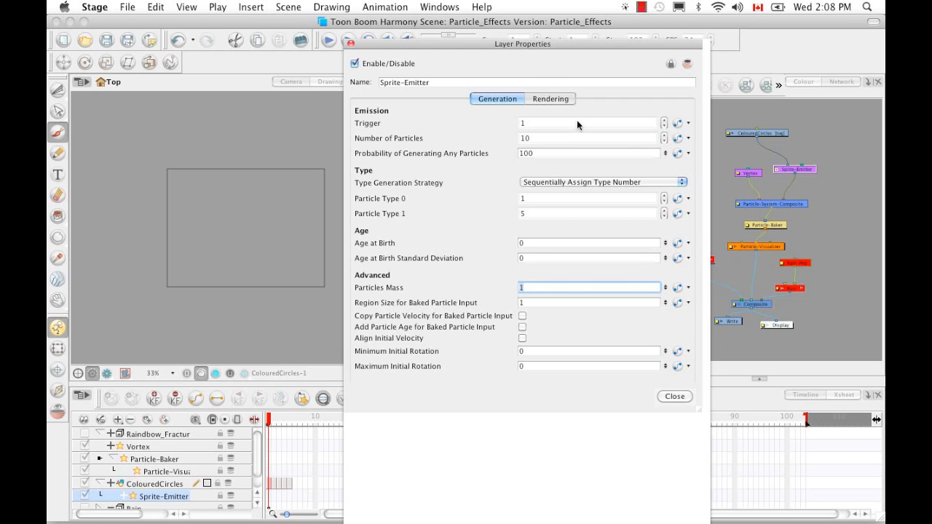
pyautogui.click(564, 100)
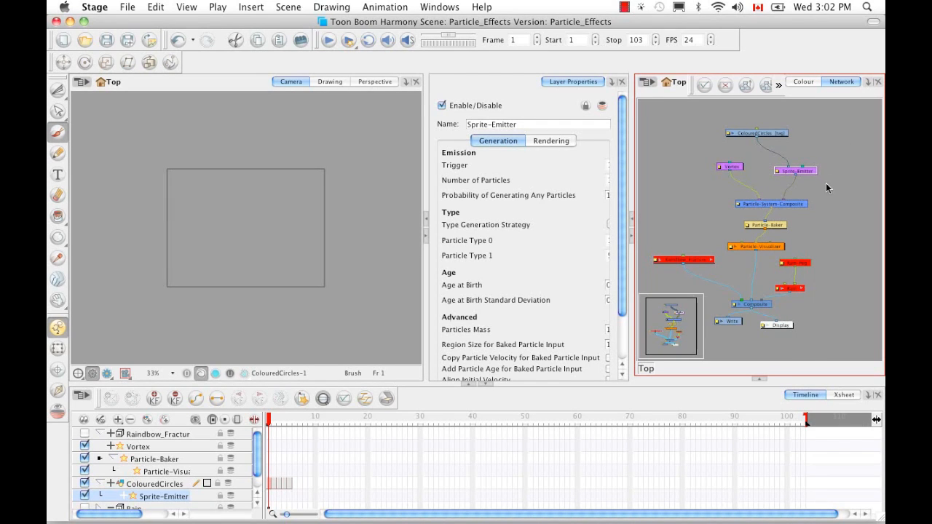
# Add a 3D Region particle module, connect it to the Sprite-Emitter, and preview the particles up to frame 8
pyautogui.click(759, 379)
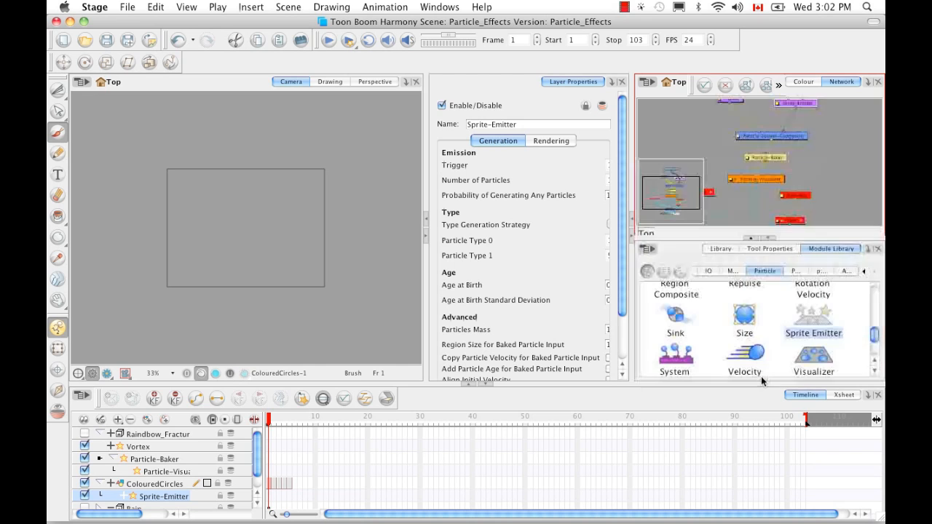
pyautogui.moveTo(873, 339); pyautogui.dragTo(869, 290)
pyautogui.click(677, 308)
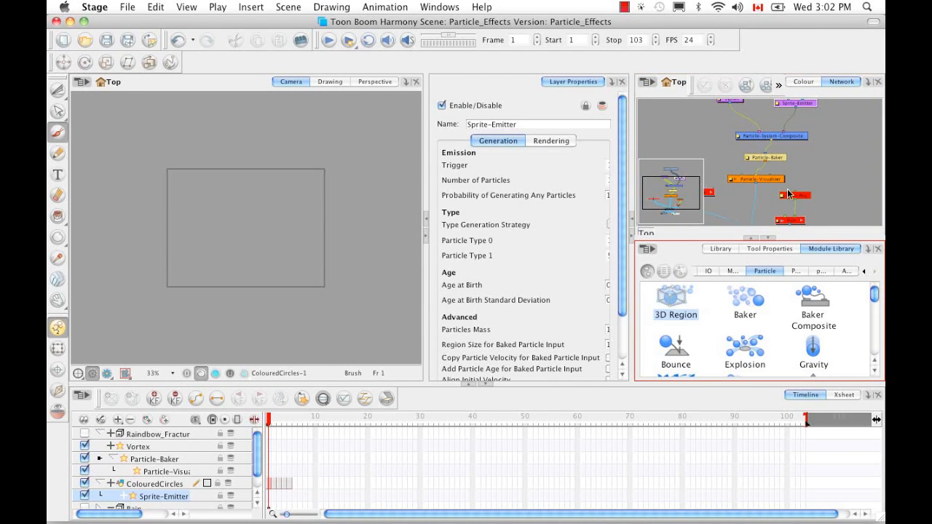
pyautogui.moveTo(675, 301); pyautogui.dragTo(803, 167)
pyautogui.click(768, 238)
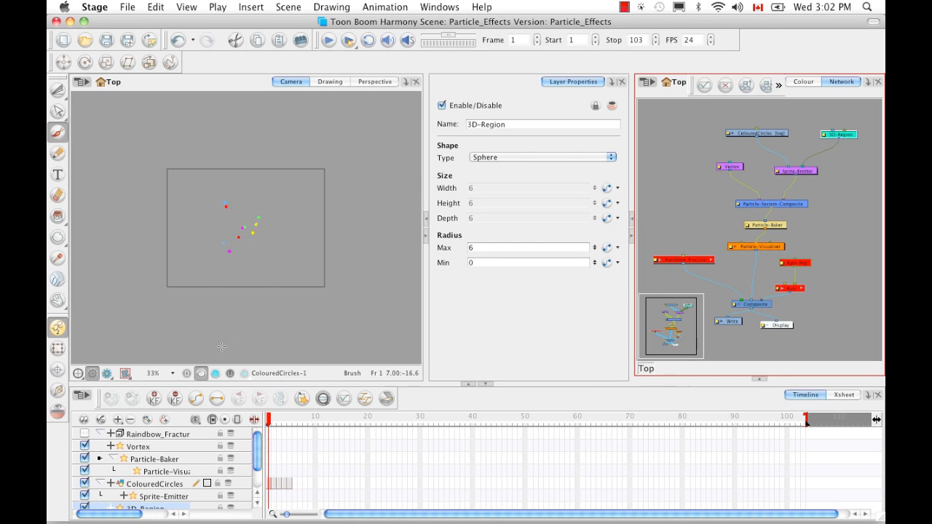
pyautogui.click(278, 420)
pyautogui.moveTo(277, 420); pyautogui.dragTo(306, 424)
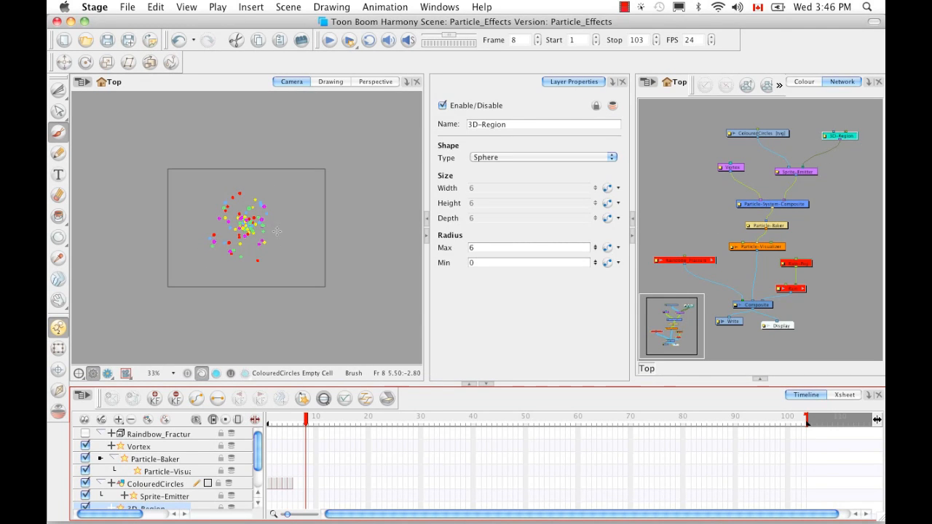
pyautogui.moveTo(305, 426)
pyautogui.mouseDown()
pyautogui.moveTo(258, 424)
pyautogui.moveTo(322, 428)
pyautogui.moveTo(306, 428)
pyautogui.mouseUp()
# Set the Sprite-Emitter's Particles Mass to 0.01 and preview the motion up to frame 34 and back to frame 21
pyautogui.click(790, 172)
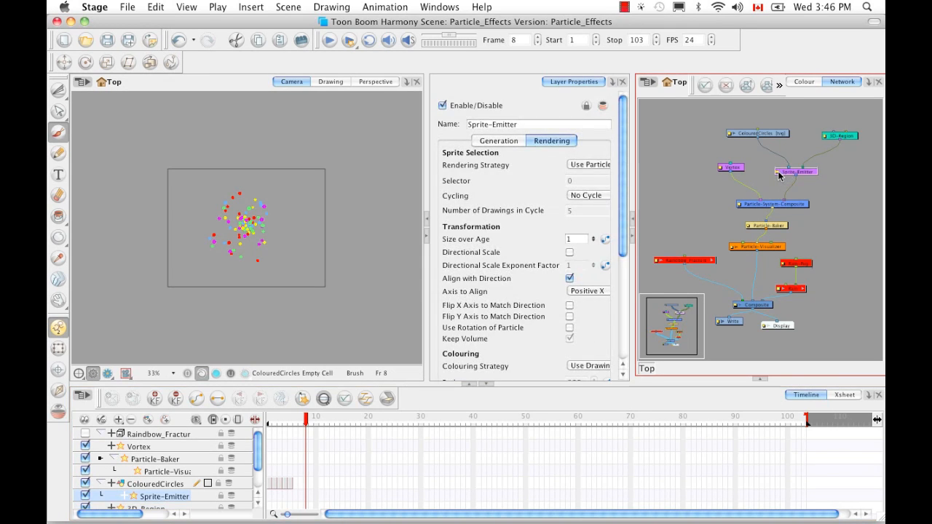
pyautogui.doubleClick(778, 180)
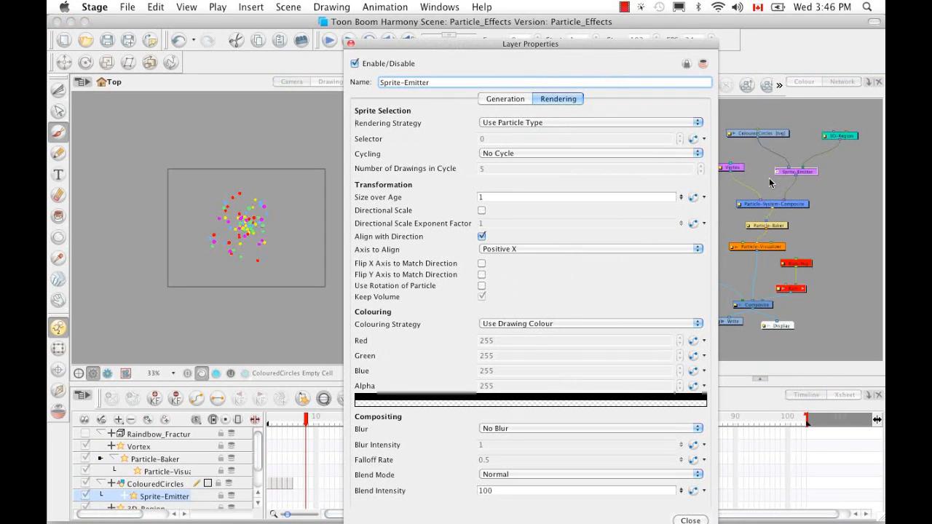
pyautogui.click(506, 99)
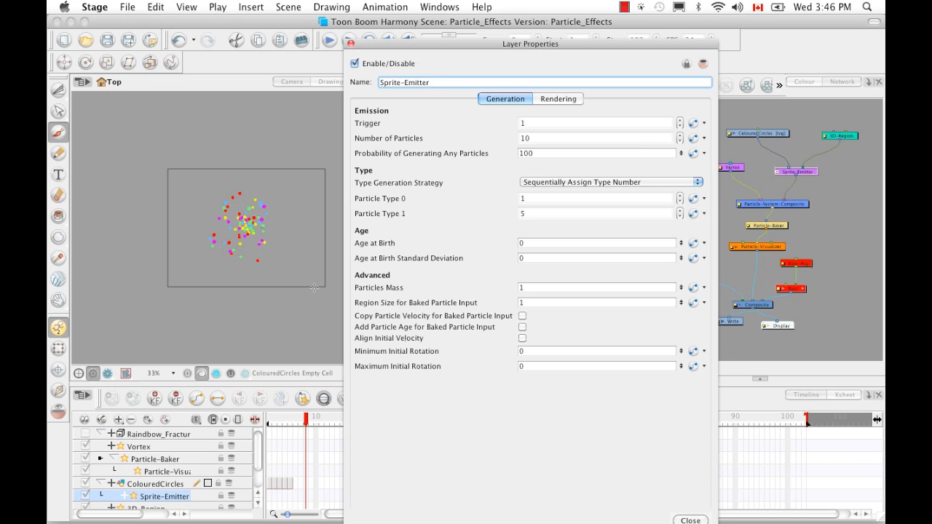
pyautogui.click(524, 288)
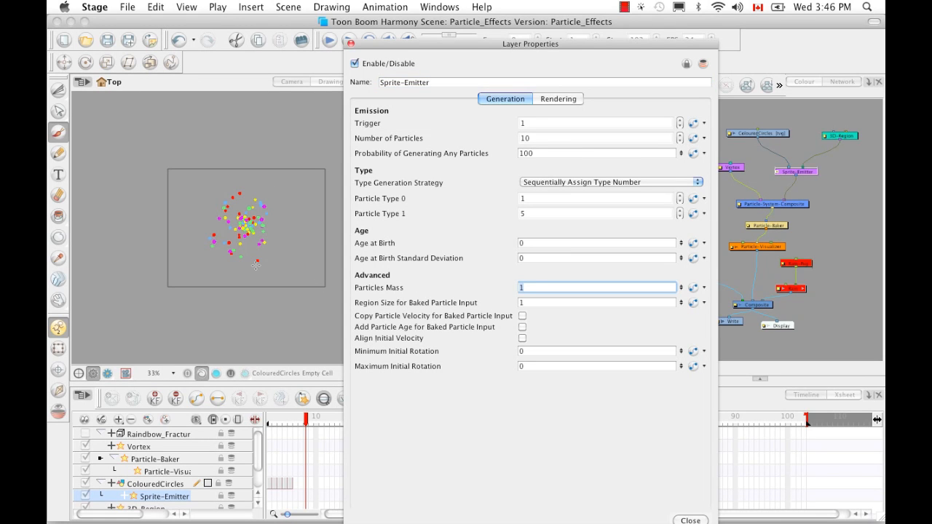
pyautogui.write('0.01')
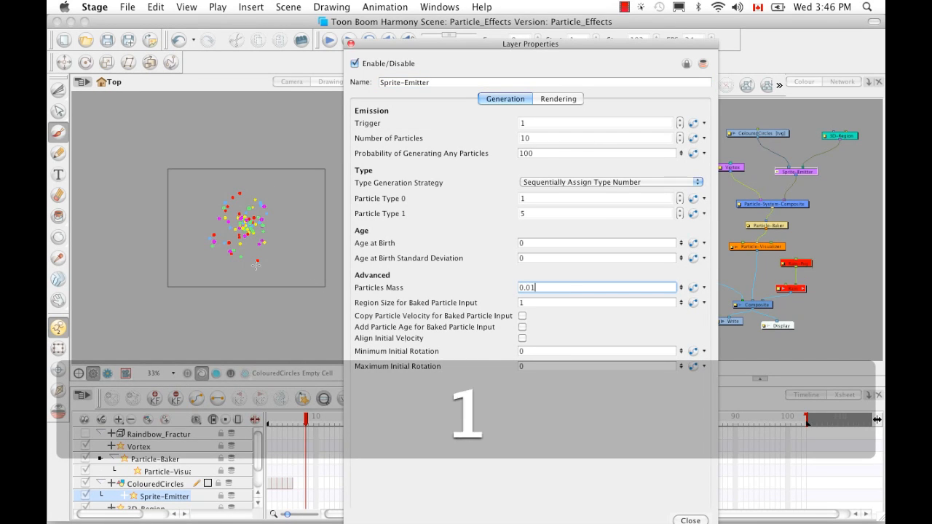
pyautogui.press('Return')
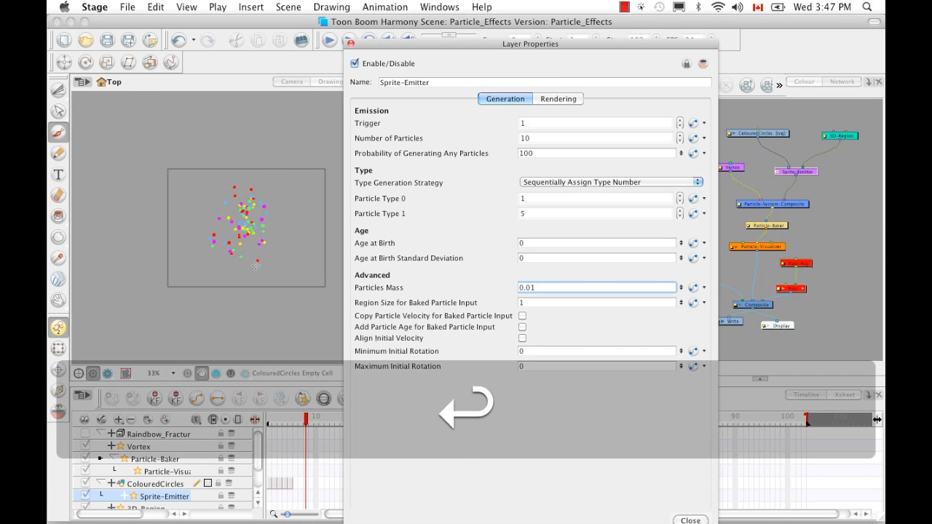
pyautogui.click(689, 521)
pyautogui.click(276, 422)
pyautogui.moveTo(275, 422); pyautogui.dragTo(442, 423)
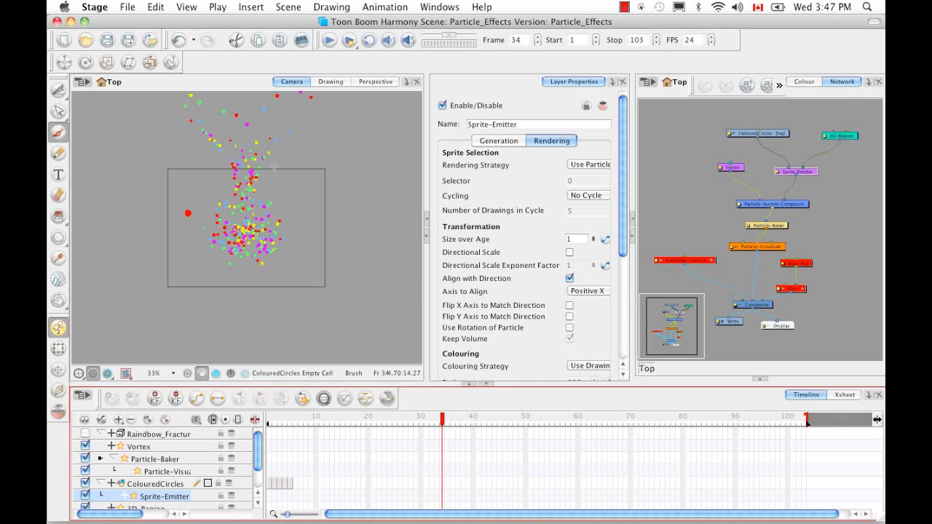
pyautogui.moveTo(441, 423); pyautogui.dragTo(373, 425)
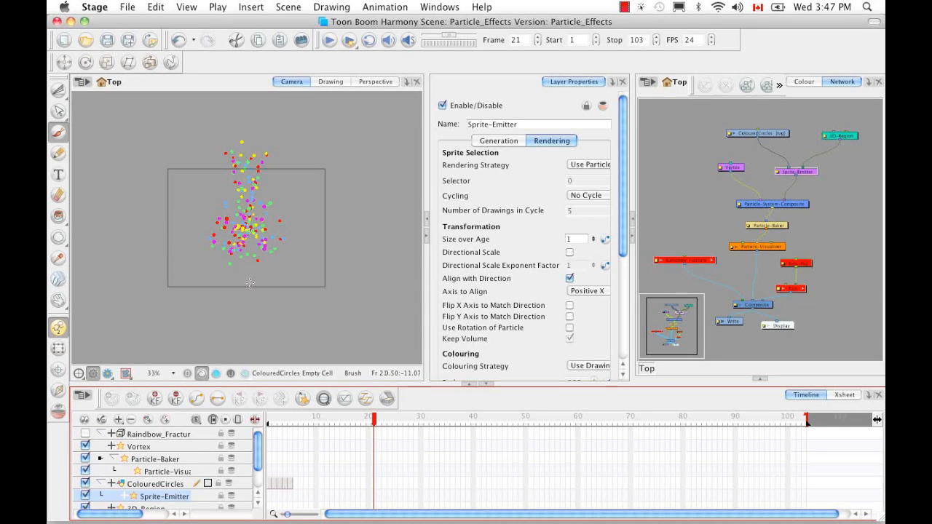
# Set the 3D-Region's maximum radius to 2 and preview the particles up to frame 28
pyautogui.click(841, 136)
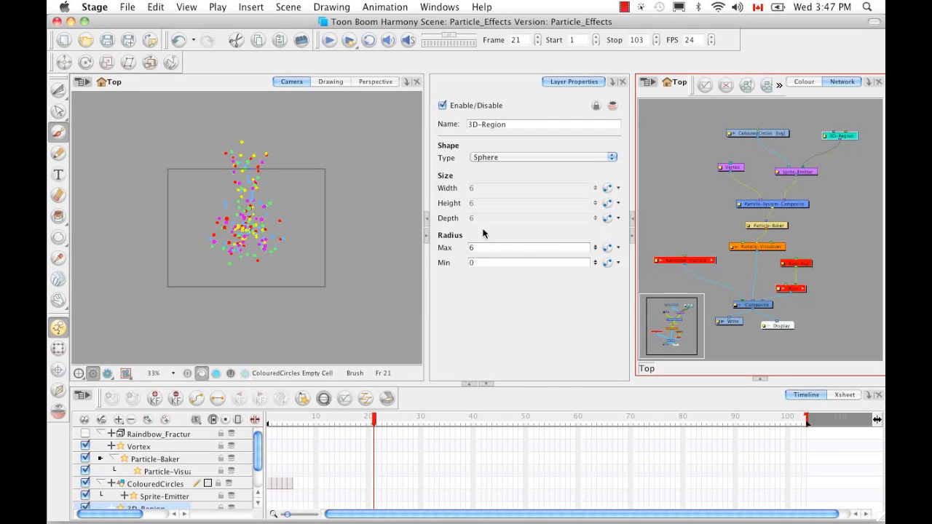
pyautogui.click(449, 273)
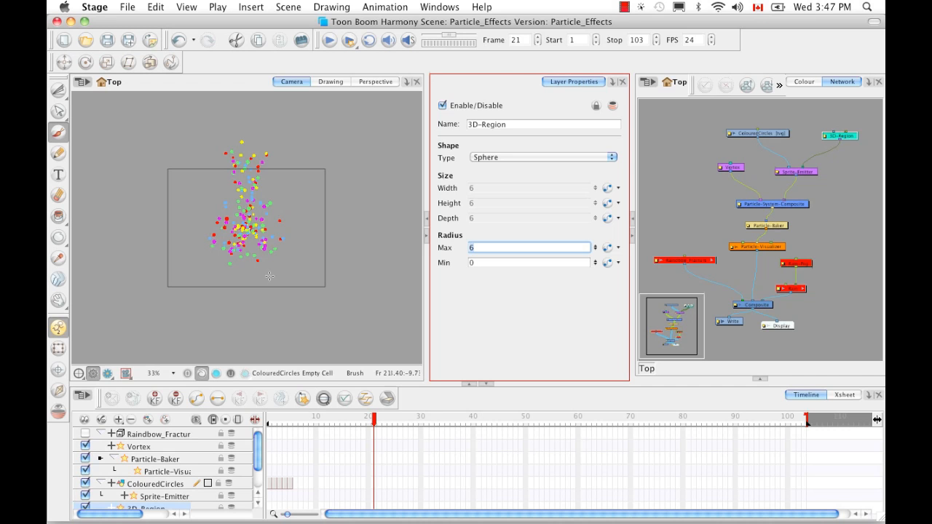
pyautogui.write('2')
pyautogui.press('Return')
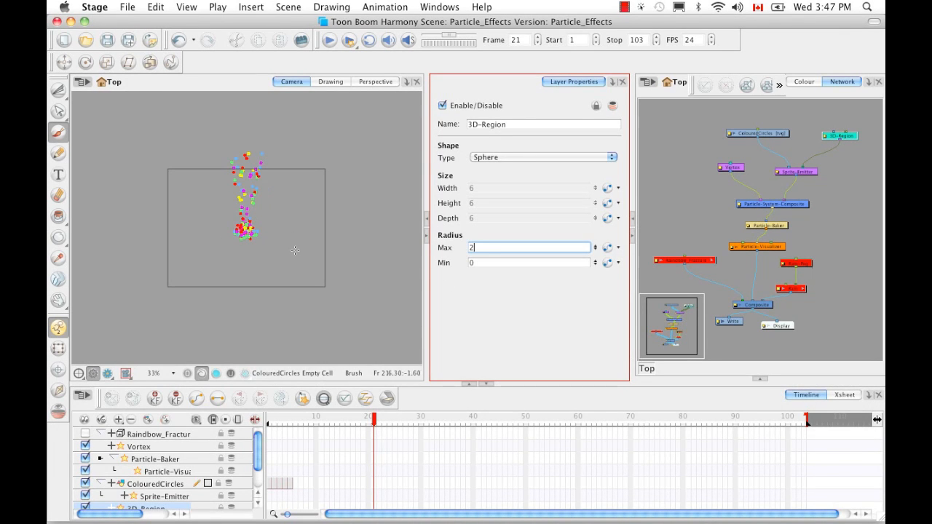
pyautogui.moveTo(370, 421); pyautogui.dragTo(410, 433)
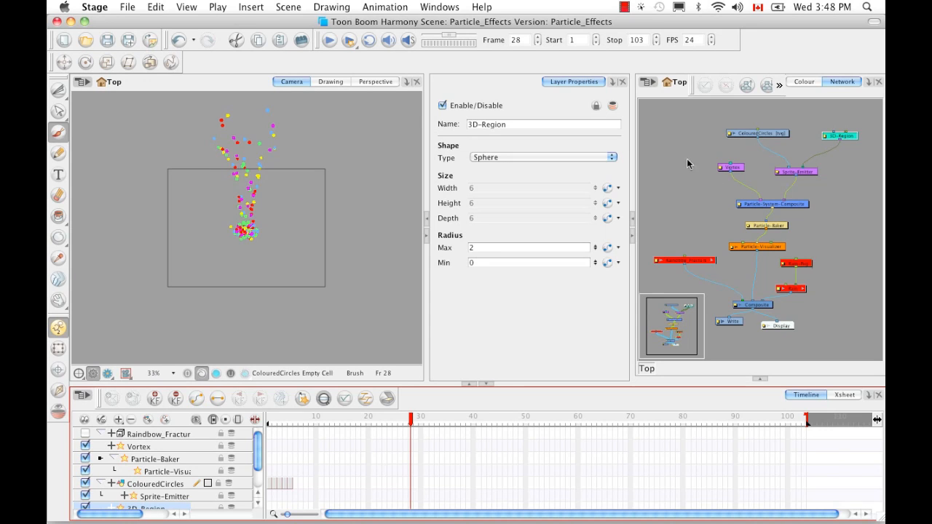
# Set the Vortex module's Y Direction to 20 and preview the particles at frame 26
pyautogui.click(737, 172)
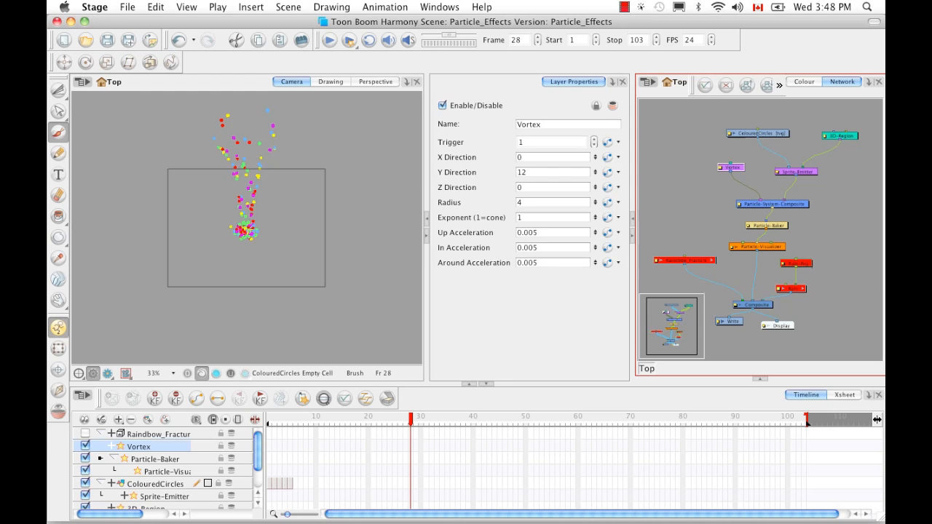
pyautogui.moveTo(532, 173); pyautogui.dragTo(500, 178)
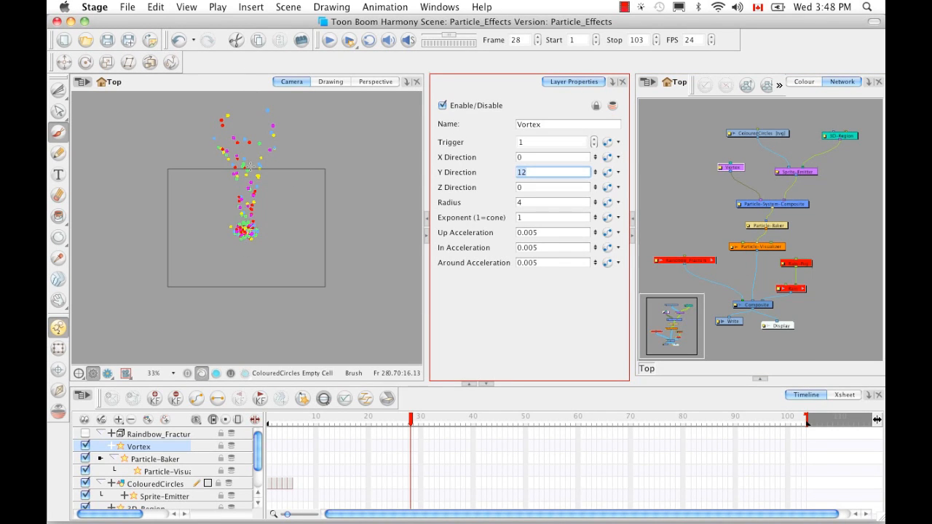
pyautogui.write('20')
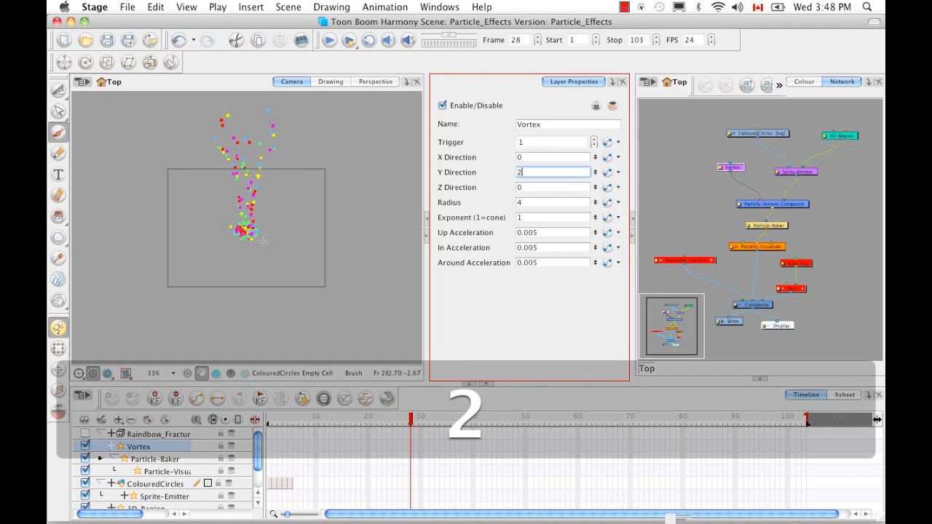
pyautogui.press('Return')
pyautogui.moveTo(411, 420)
pyautogui.mouseDown()
pyautogui.moveTo(254, 405)
pyautogui.moveTo(648, 403)
pyautogui.moveTo(484, 394)
pyautogui.moveTo(316, 405)
pyautogui.moveTo(402, 404)
pyautogui.mouseUp()
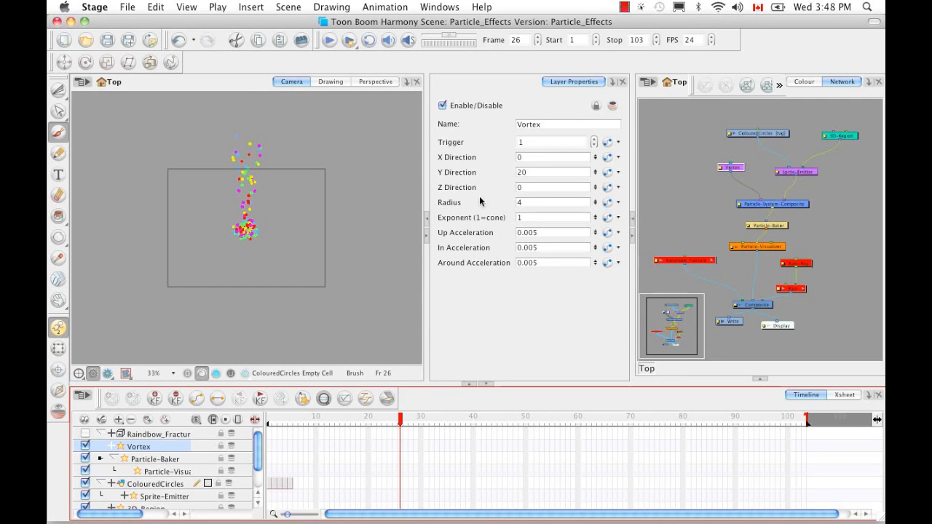
# Set the Vortex radius to 16, preview the particles up to frame 52, and return to frame 2
pyautogui.click(526, 202)
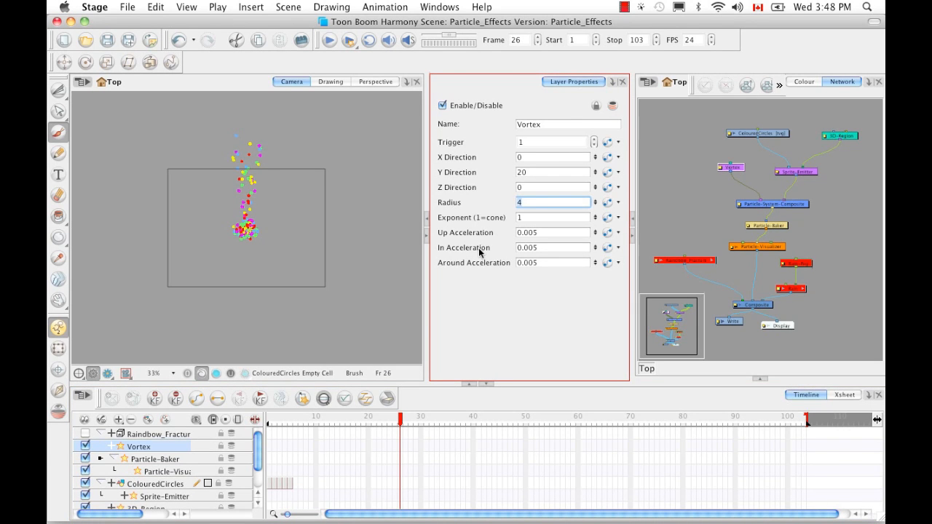
pyautogui.write('16')
pyautogui.press('Return')
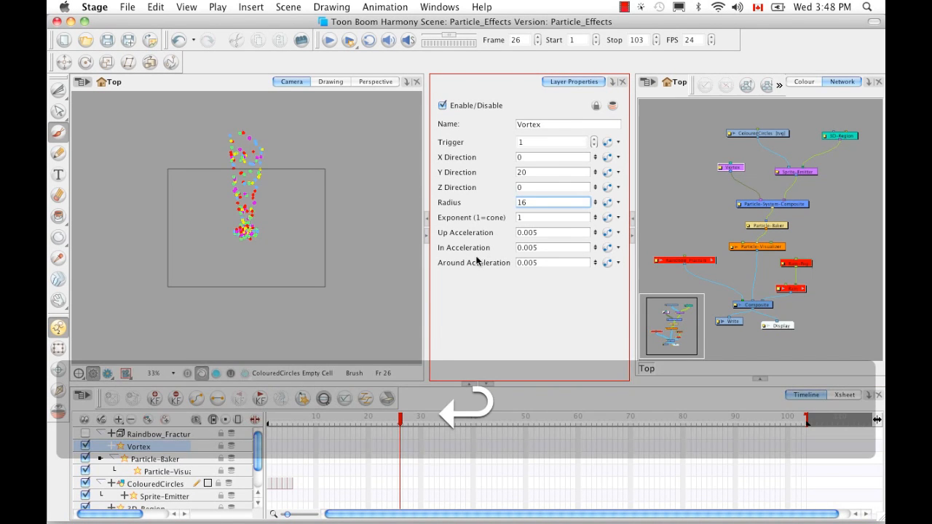
pyautogui.moveTo(270, 419); pyautogui.dragTo(537, 428)
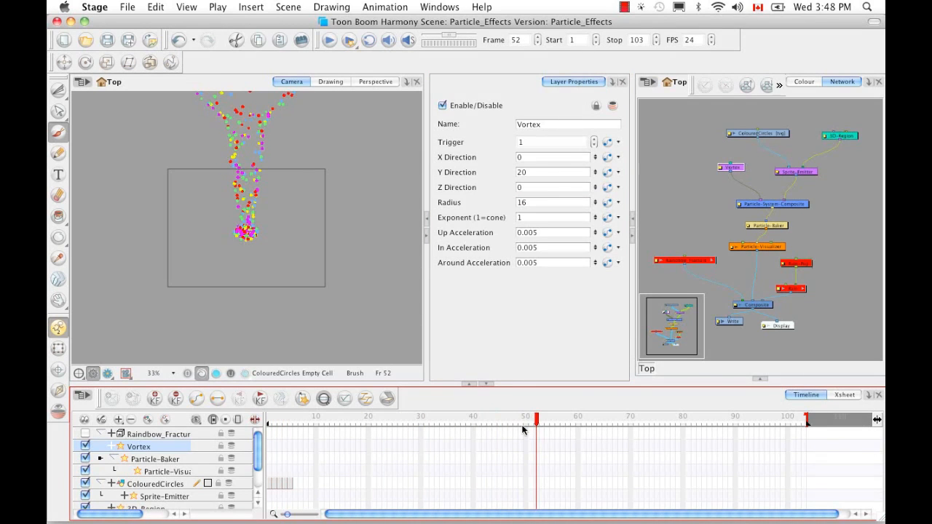
pyautogui.moveTo(536, 425); pyautogui.dragTo(274, 426)
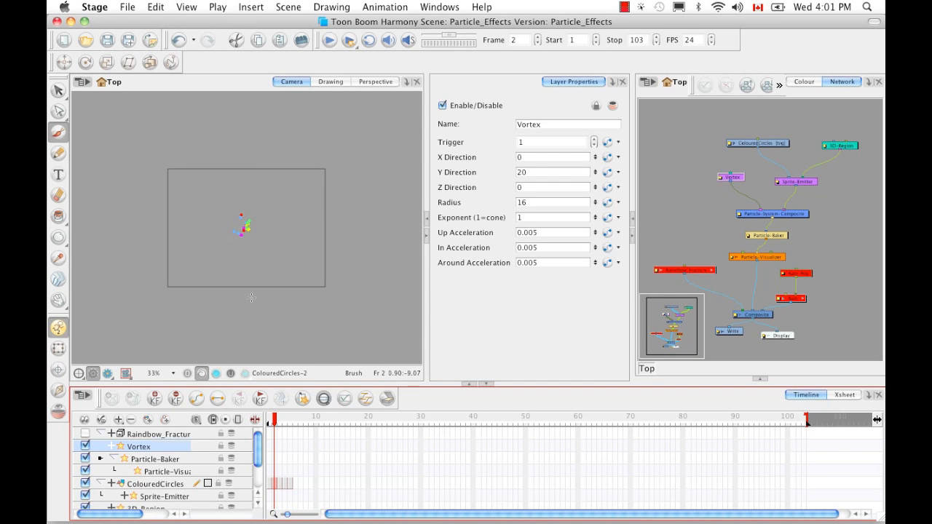
# Add a Peg module from the favourite modules and connect it to the Particle-Visualizer
pyautogui.click(760, 380)
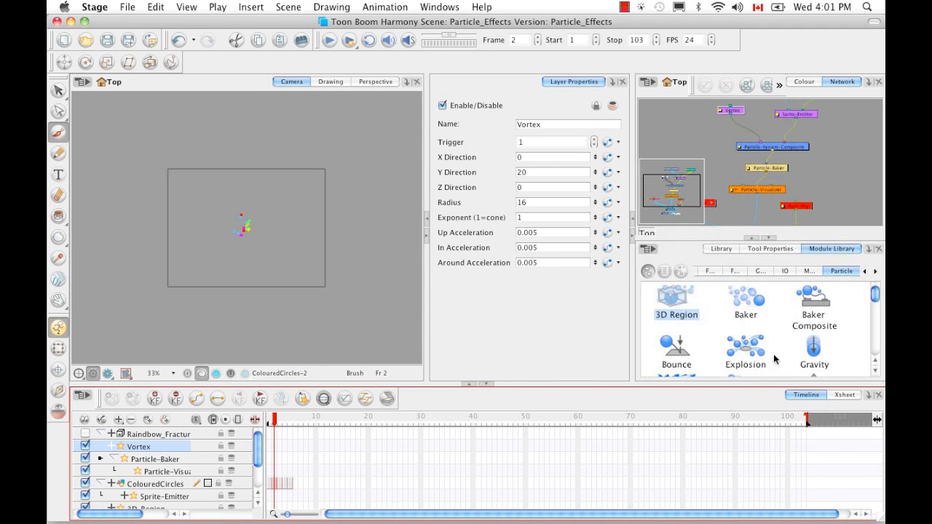
pyautogui.click(864, 272)
pyautogui.click(864, 272)
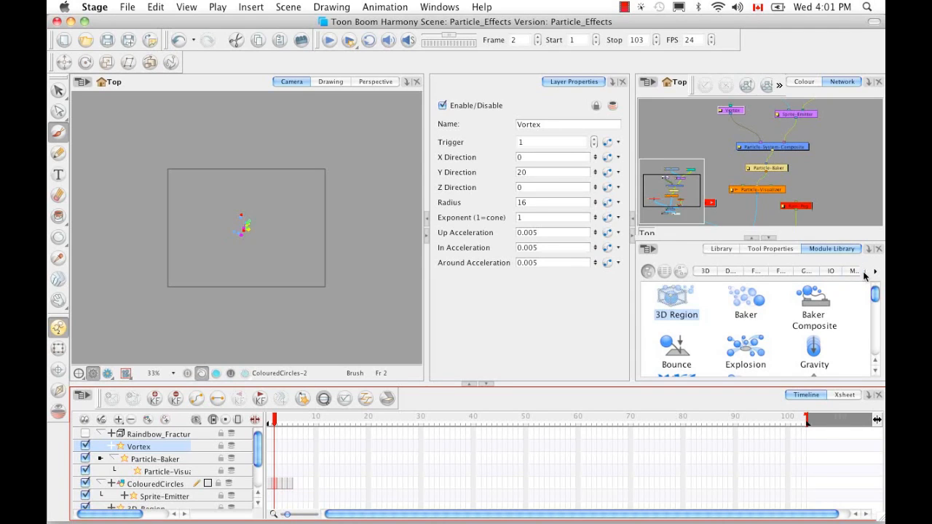
pyautogui.click(764, 270)
pyautogui.moveTo(875, 309); pyautogui.dragTo(876, 342)
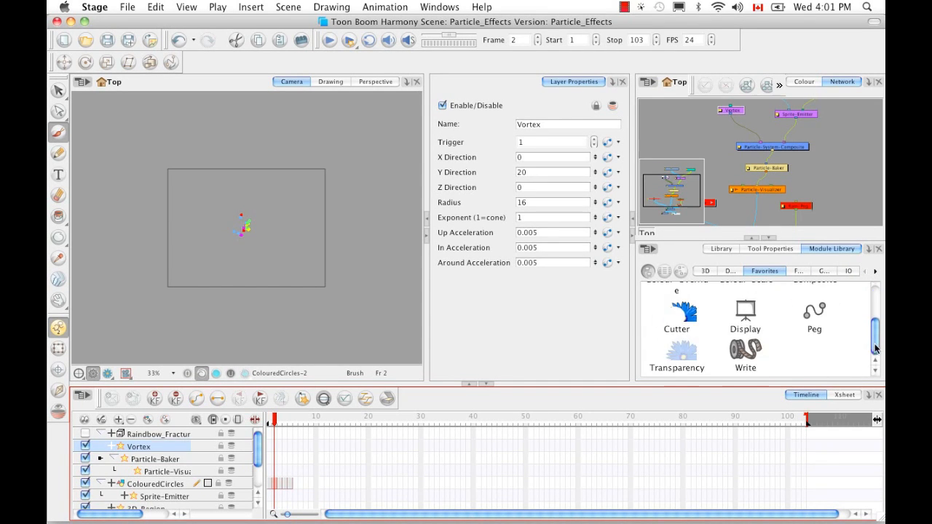
pyautogui.moveTo(815, 319); pyautogui.dragTo(688, 125)
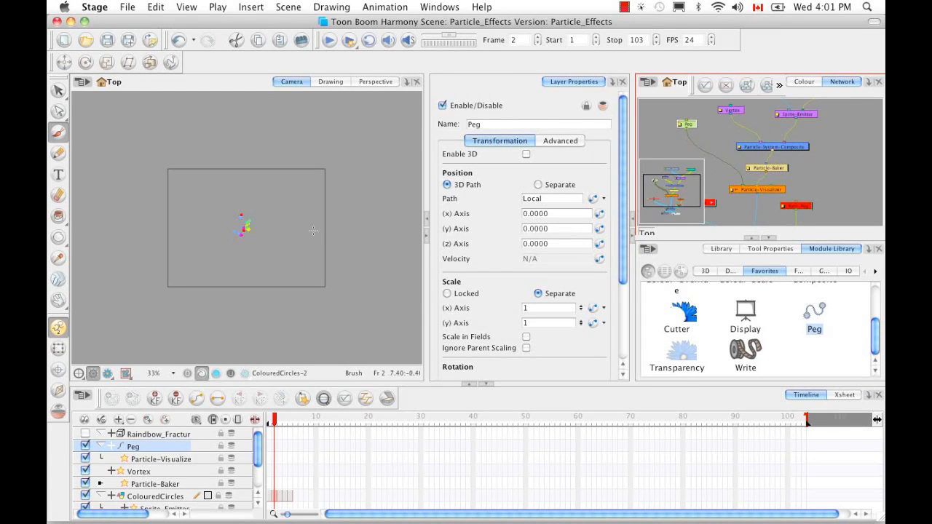
# Translate the peg straight down to about 16.26 S below the centre and preview the particles up to frame 52
pyautogui.click(69, 64)
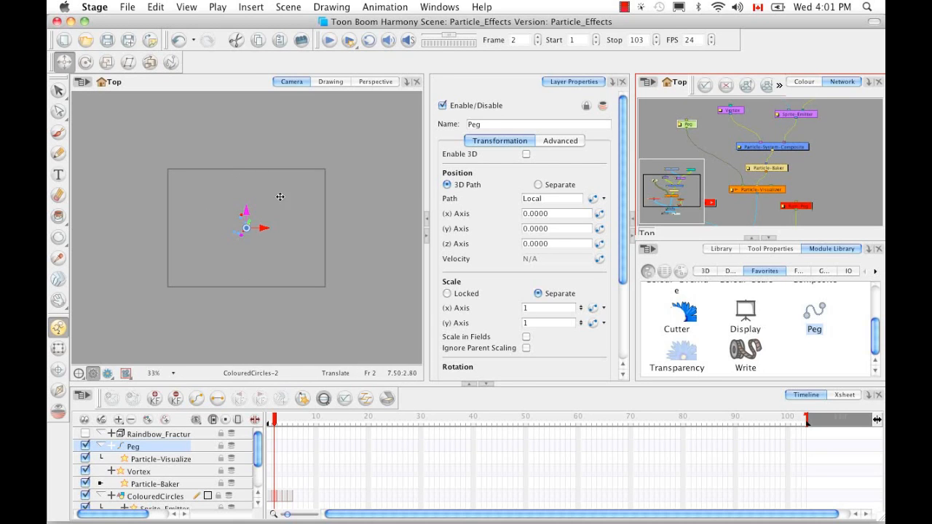
pyautogui.moveTo(246, 213); pyautogui.dragTo(247, 295)
pyautogui.moveTo(274, 420); pyautogui.dragTo(536, 426)
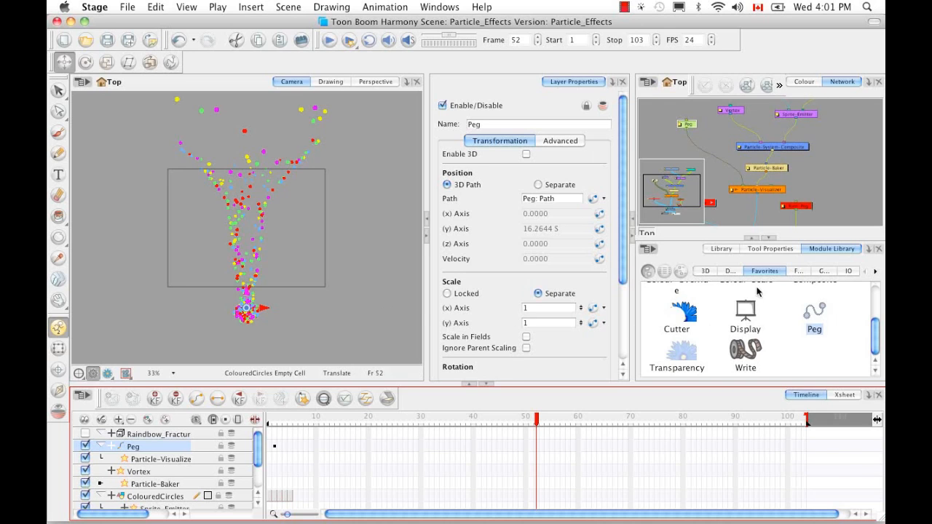
# Add a Sink particle module to the network beside the Particle-Baker
pyautogui.click(875, 272)
pyautogui.click(875, 271)
pyautogui.click(875, 272)
pyautogui.click(875, 272)
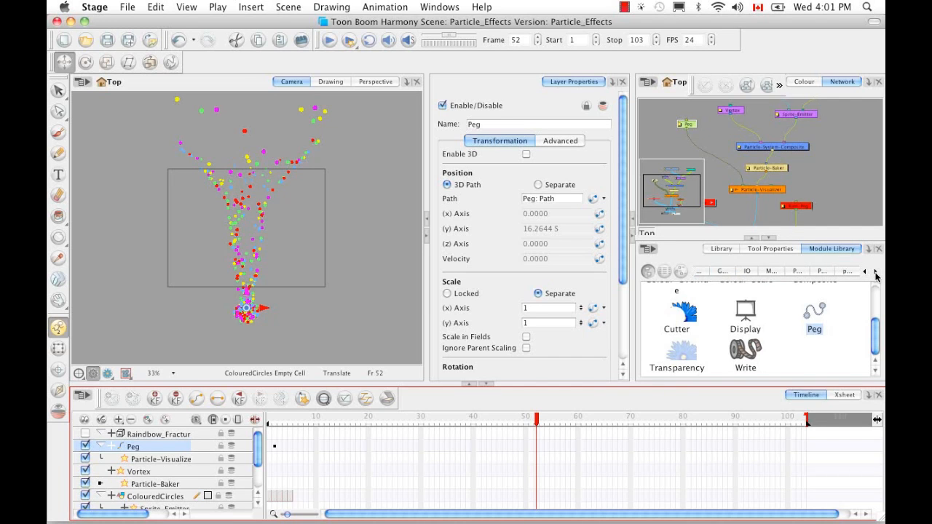
pyautogui.click(875, 271)
pyautogui.click(777, 170)
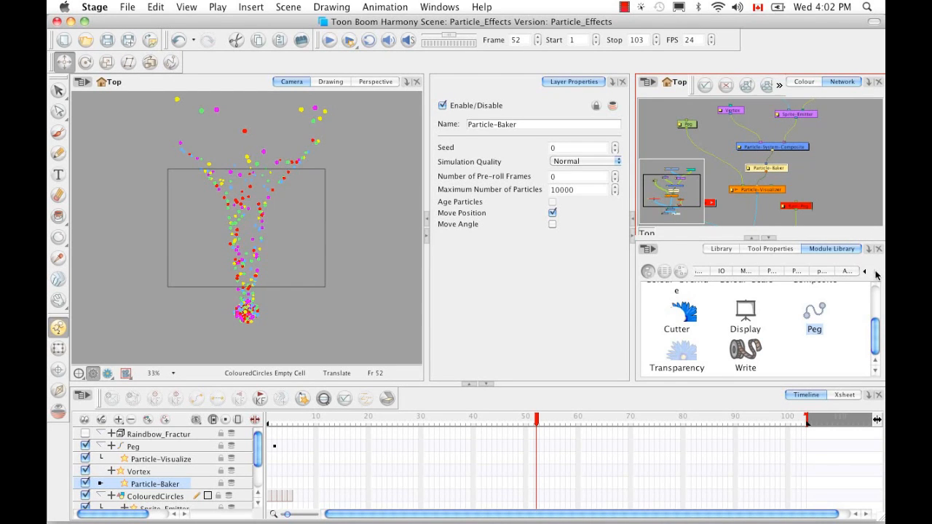
pyautogui.click(772, 271)
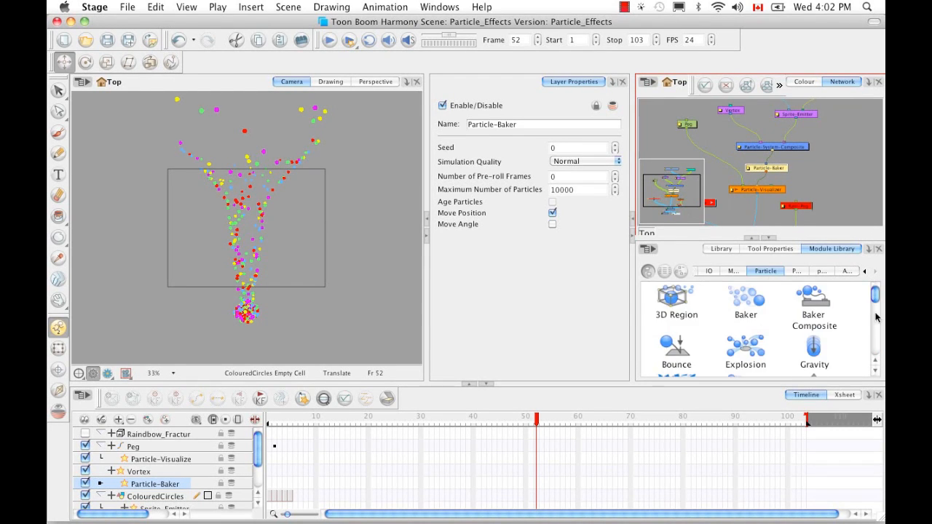
pyautogui.moveTo(877, 295); pyautogui.dragTo(878, 342)
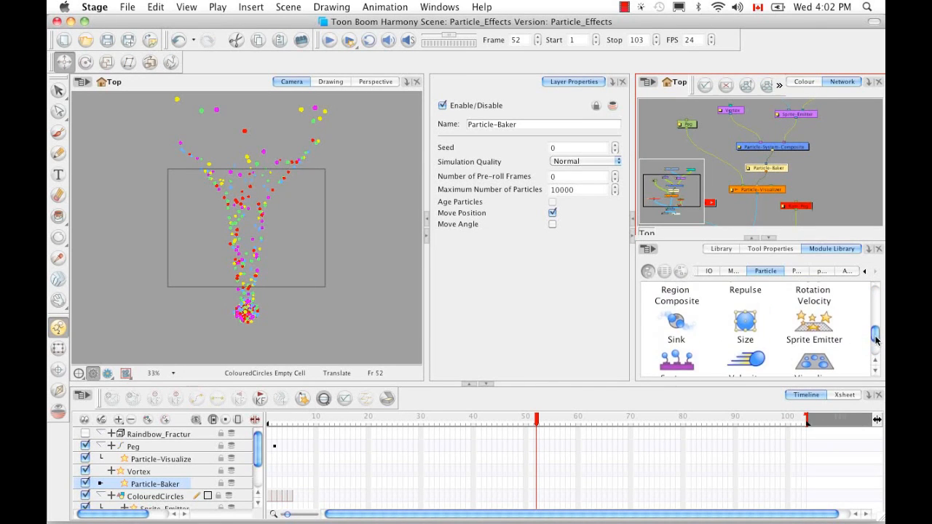
pyautogui.click(672, 324)
pyautogui.moveTo(821, 168); pyautogui.dragTo(821, 168)
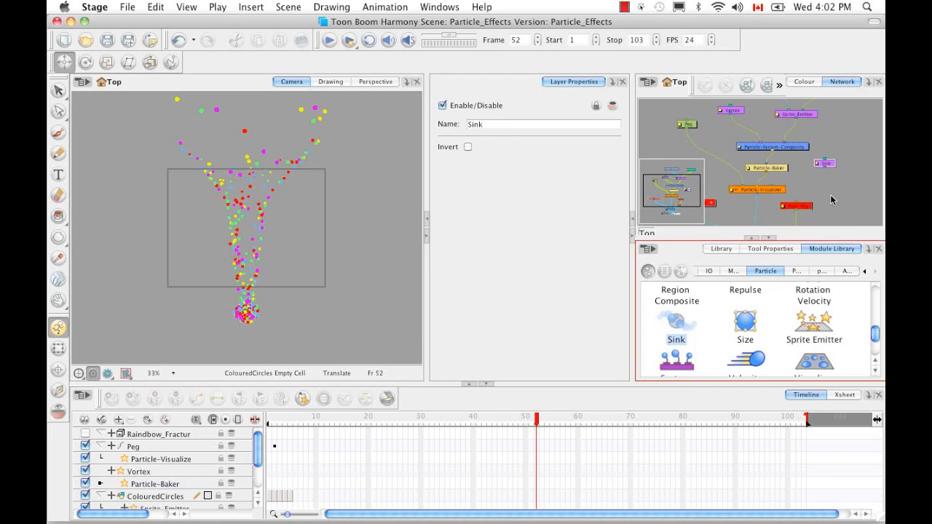
# Add a second 3D Region particle module and place it above the Peg and Vortex in the network
pyautogui.moveTo(876, 342); pyautogui.dragTo(875, 300)
pyautogui.click(673, 298)
pyautogui.moveTo(673, 298); pyautogui.dragTo(846, 186)
pyautogui.click(769, 239)
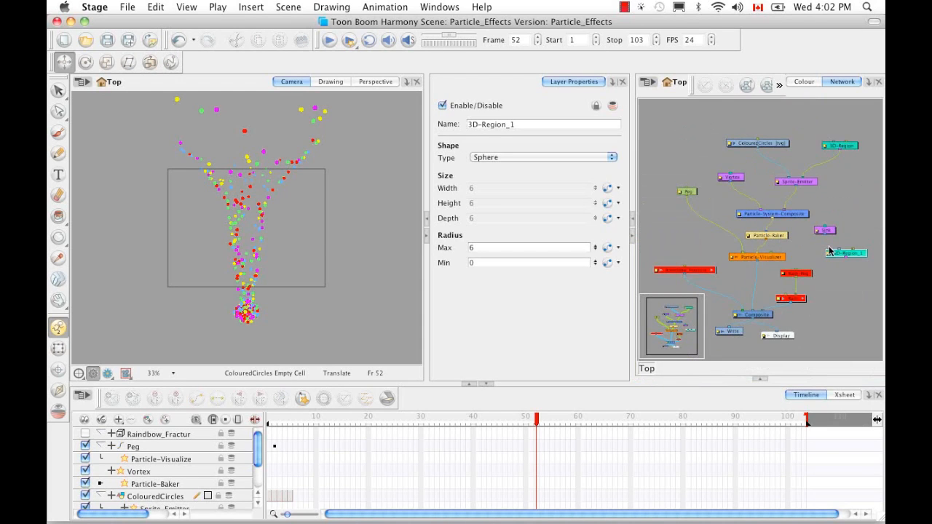
pyautogui.moveTo(856, 255); pyautogui.dragTo(676, 154)
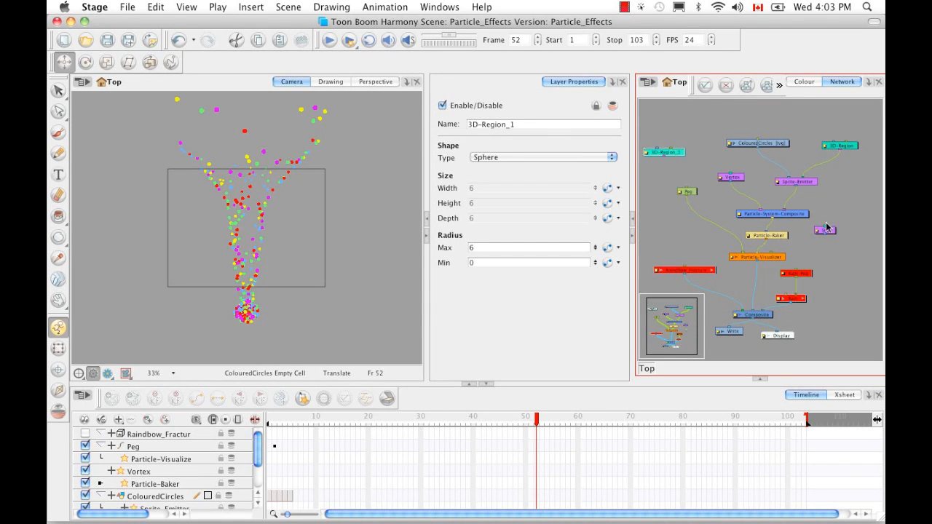
# Connect the Sink to the Particle-System-Composite and attach the new 3D region to the Sink
pyautogui.click(826, 231)
pyautogui.moveTo(827, 233); pyautogui.dragTo(784, 209)
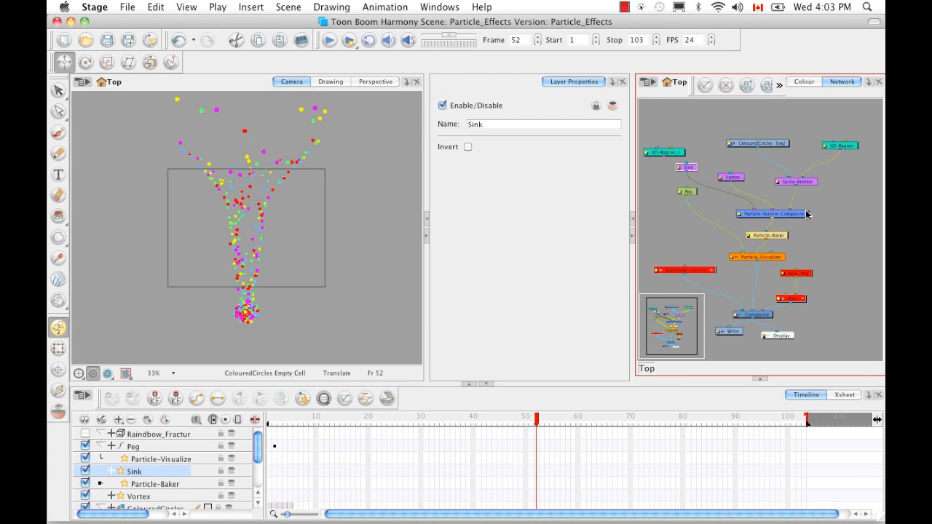
pyautogui.moveTo(674, 152)
pyautogui.mouseDown()
pyautogui.moveTo(697, 128)
pyautogui.moveTo(687, 165)
pyautogui.mouseUp()
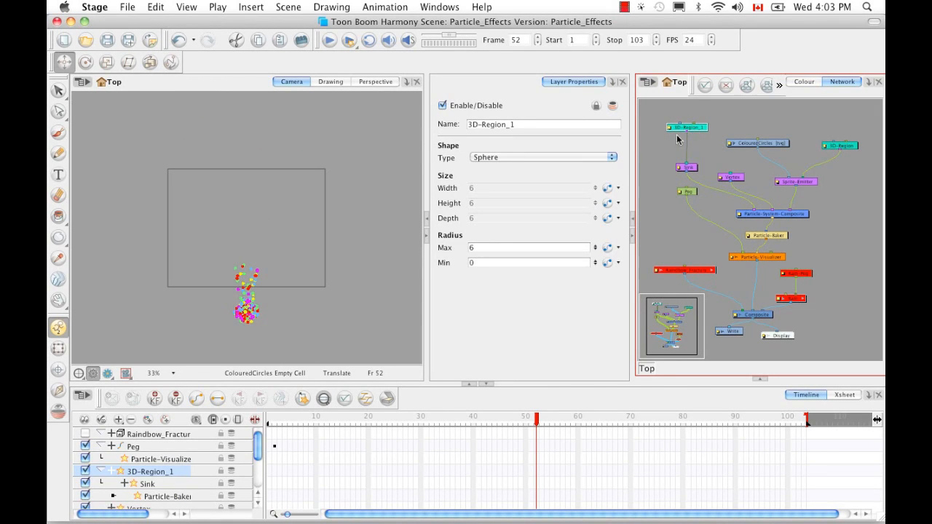
# Change the Sink's 3D region shape to Cylinder and show its control wireframe in the camera view
pyautogui.click(611, 157)
pyautogui.click(552, 134)
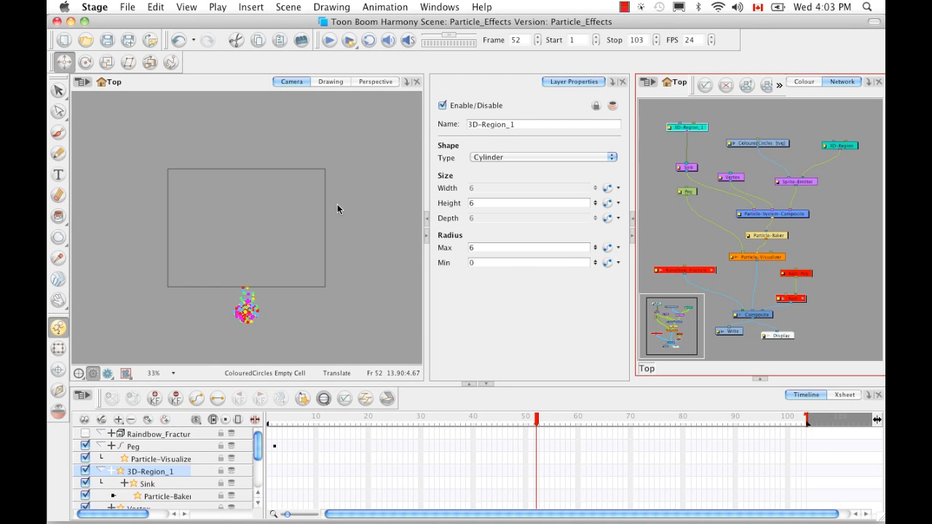
pyautogui.press('super')
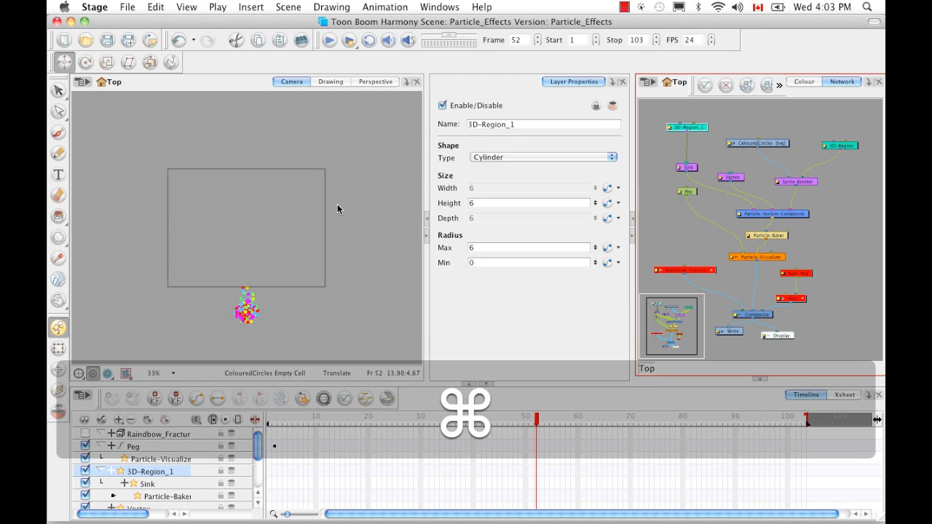
pyautogui.press('super+F11')
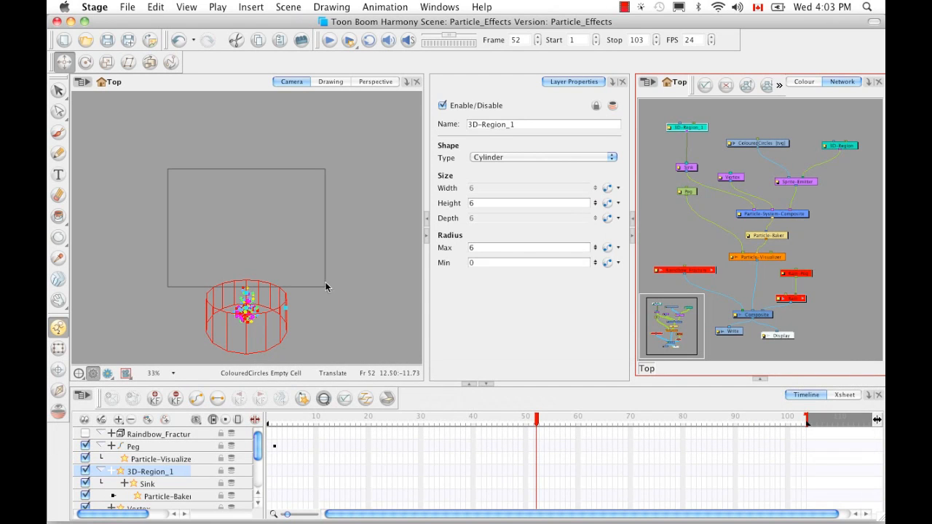
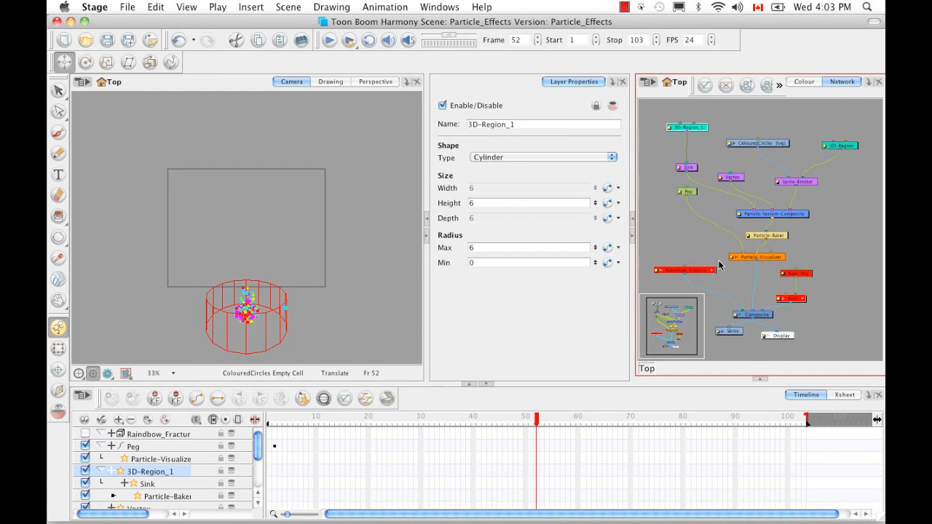
# Add another Peg module, connect it above the Sink's 3D region, and translate the cylinder up into the camera frame
pyautogui.click(761, 379)
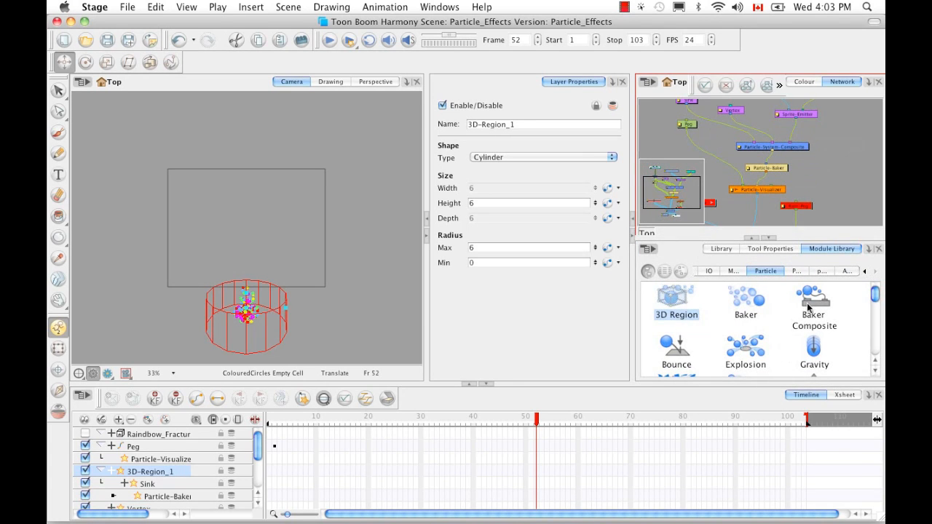
pyautogui.click(865, 273)
pyautogui.click(750, 272)
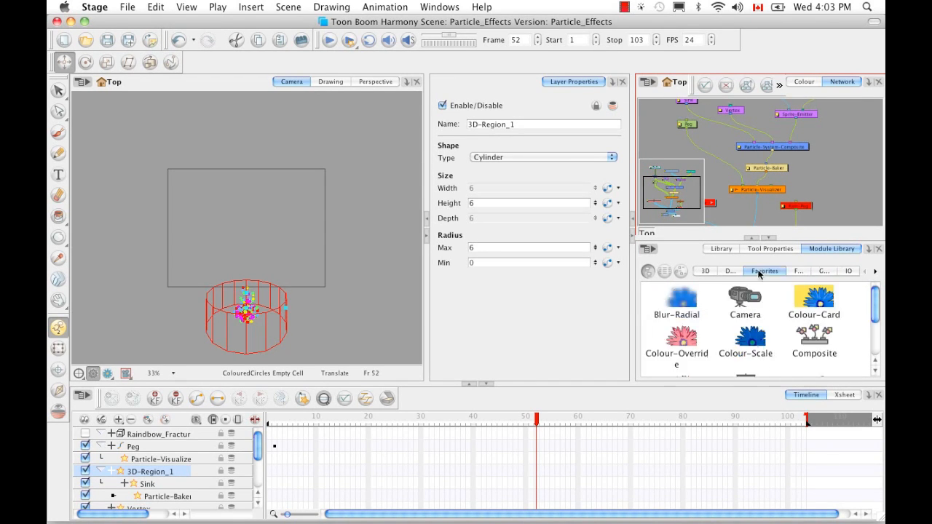
pyautogui.moveTo(873, 302); pyautogui.dragTo(865, 369)
pyautogui.moveTo(814, 312); pyautogui.dragTo(842, 152)
pyautogui.click(769, 238)
pyautogui.moveTo(841, 223); pyautogui.dragTo(704, 114)
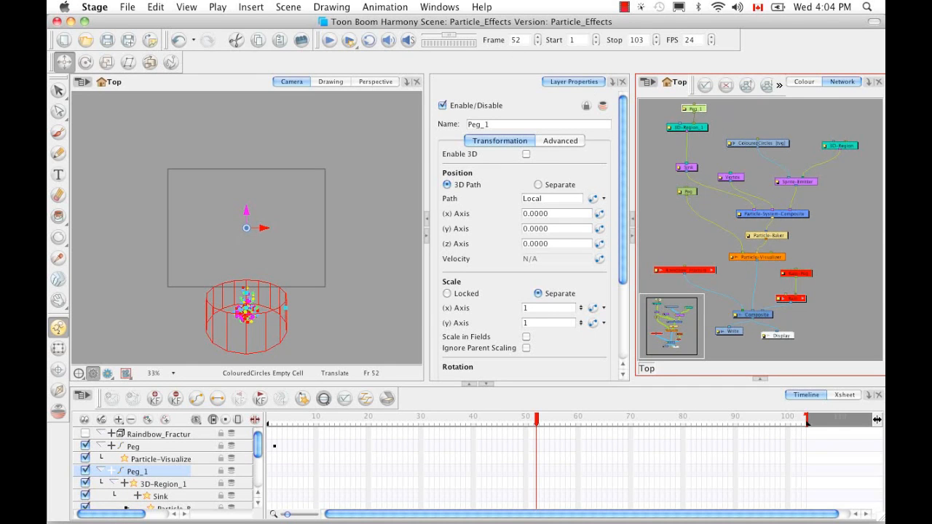
pyautogui.moveTo(246, 214); pyautogui.dragTo(245, 146)
# Set the cylinder region's height to 20 and its maximum radius to 20
pyautogui.click(680, 131)
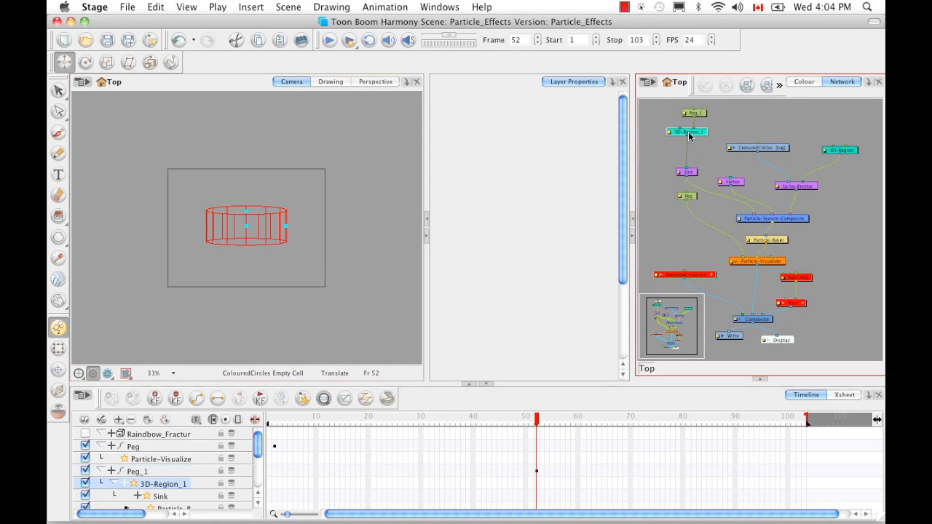
pyautogui.moveTo(478, 203); pyautogui.dragTo(463, 205)
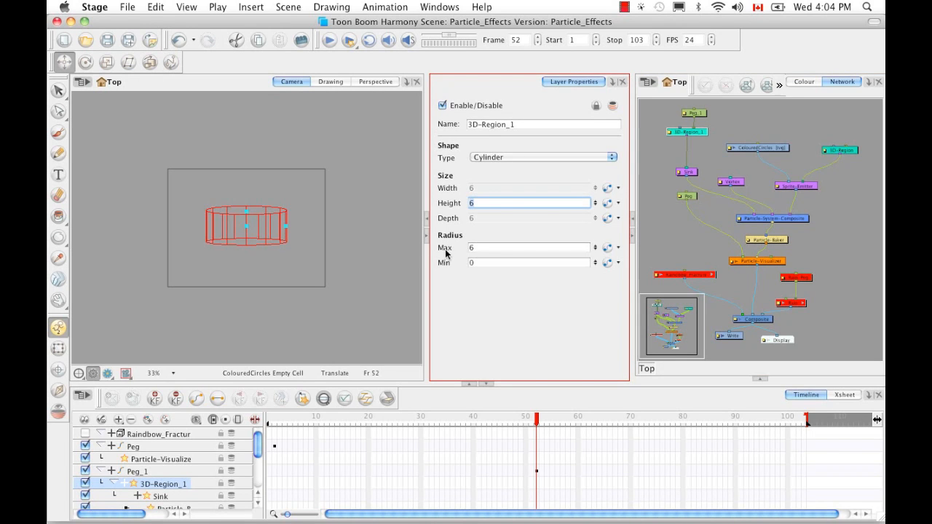
pyautogui.write('20')
pyautogui.press('Return')
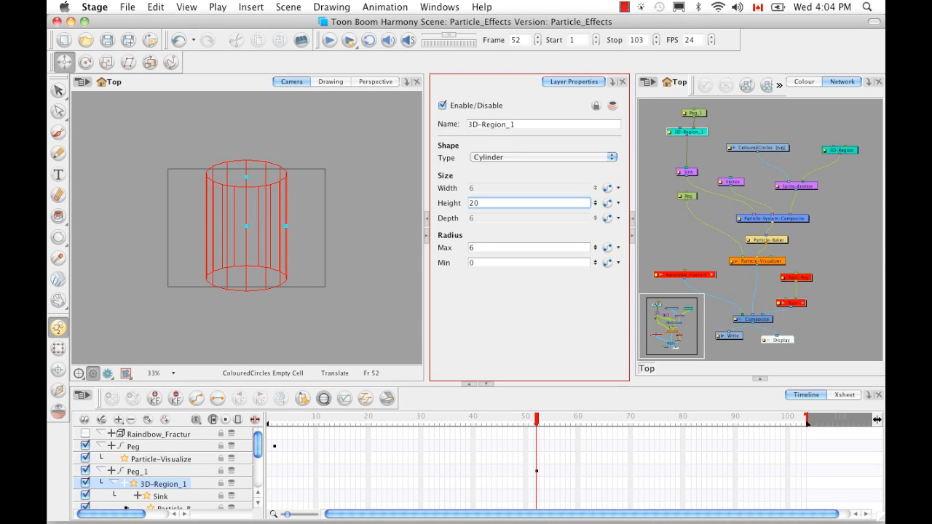
pyautogui.press('Tab')
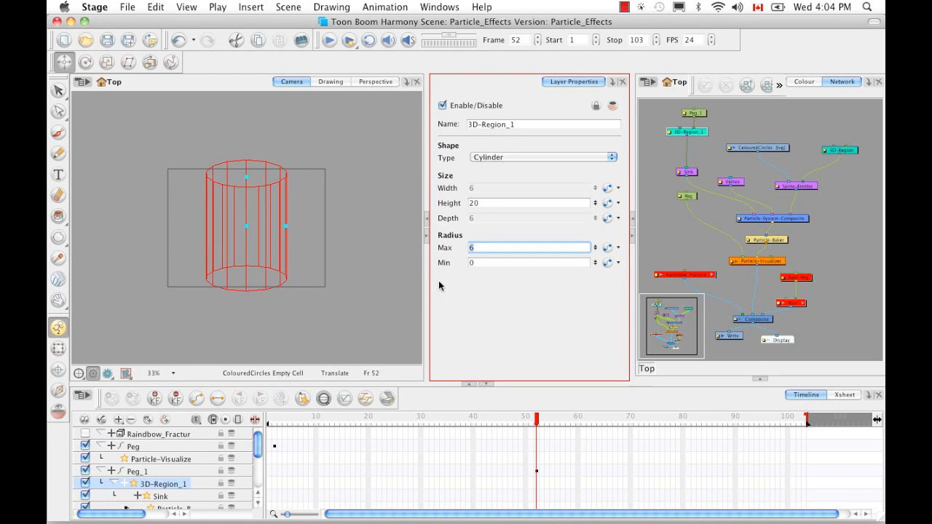
pyautogui.write('20')
pyautogui.press('Return')
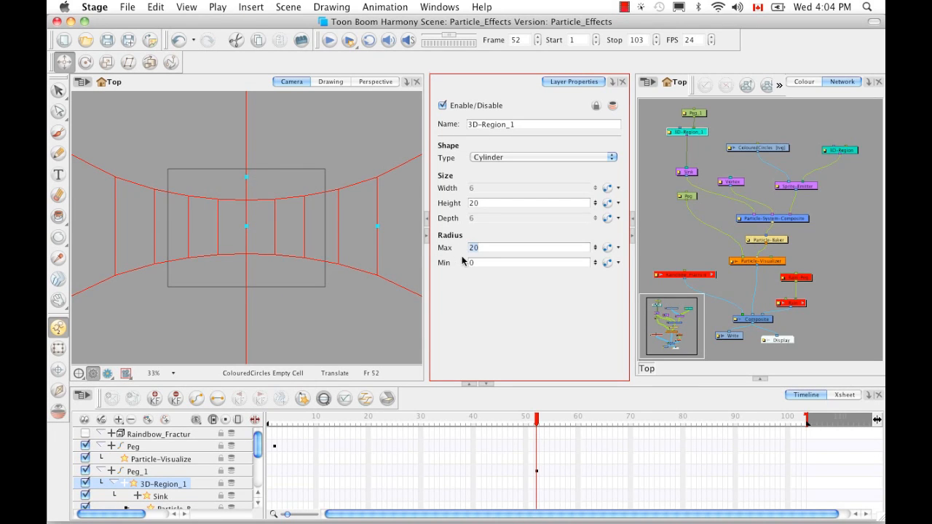
# Set the sink cylinder region's maximum radius to 12 and its height to 30
pyautogui.write('10')
pyautogui.press('Return')
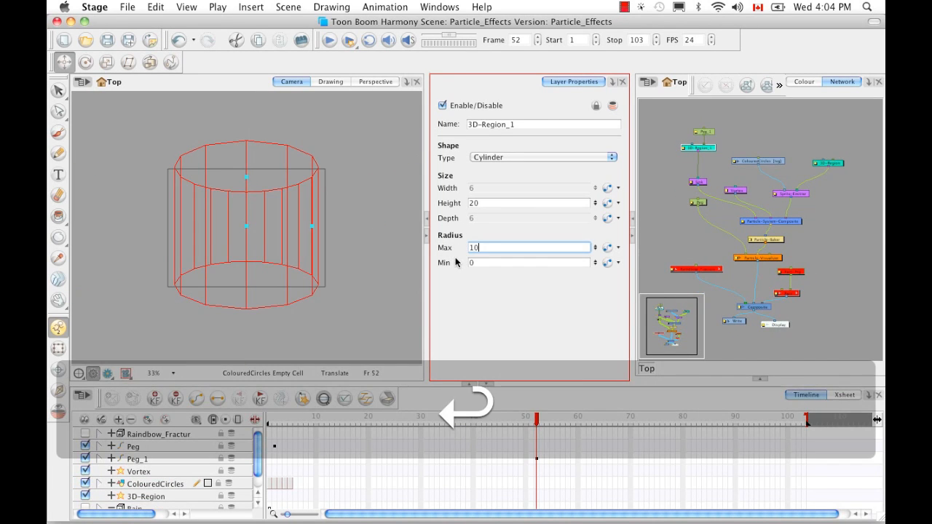
pyautogui.write('12')
pyautogui.press('Return')
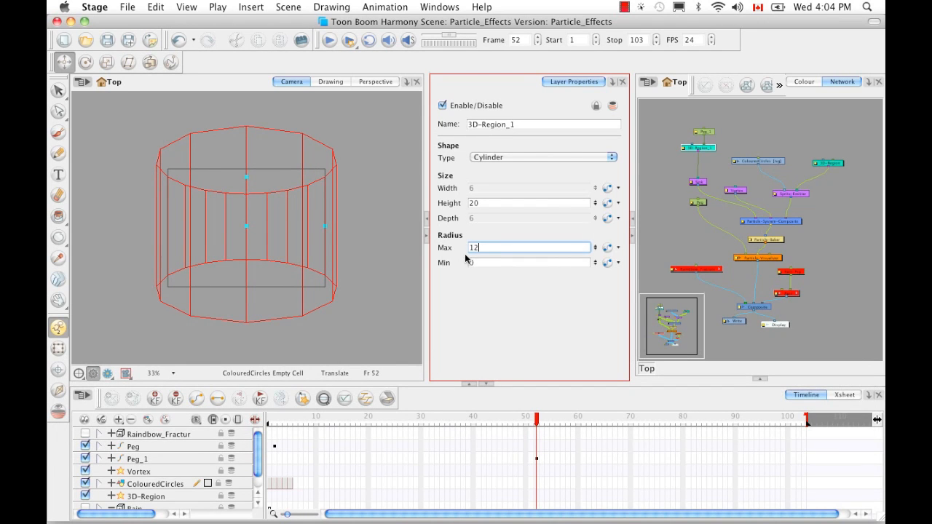
pyautogui.hotkey('shift', 'Tab')
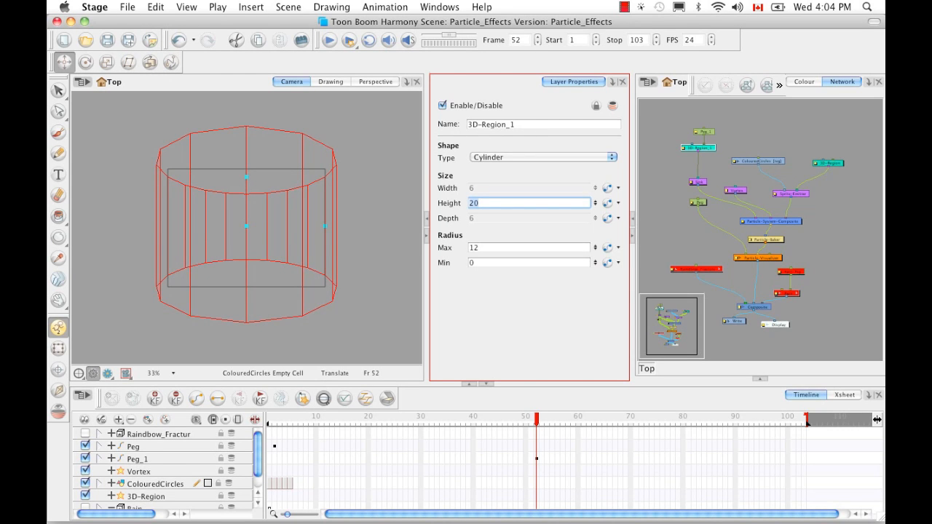
pyautogui.write('30')
pyautogui.press('Return')
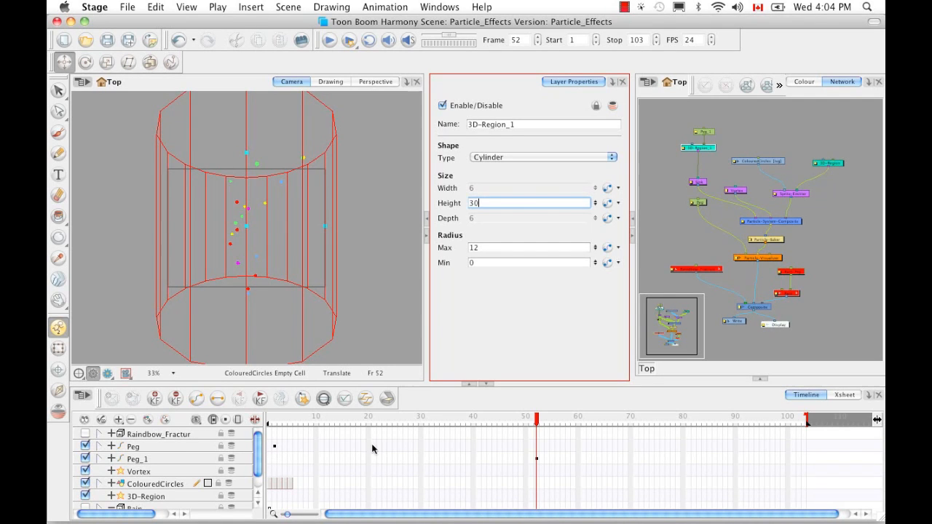
# Delete Peg_1's keyframe at frame 52 and translate the cylinder region up so it surrounds the camera frame
pyautogui.click(537, 458)
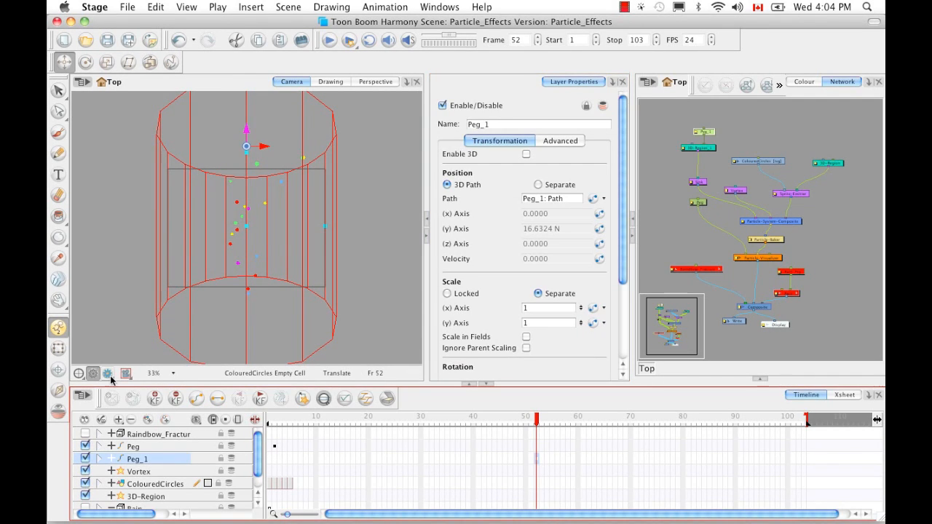
pyautogui.click(175, 400)
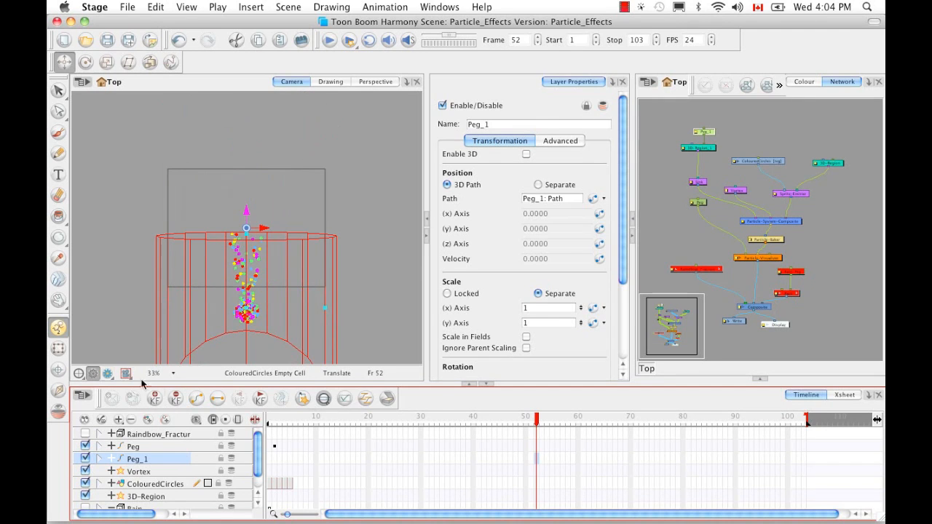
pyautogui.moveTo(246, 211); pyautogui.dragTo(239, 133)
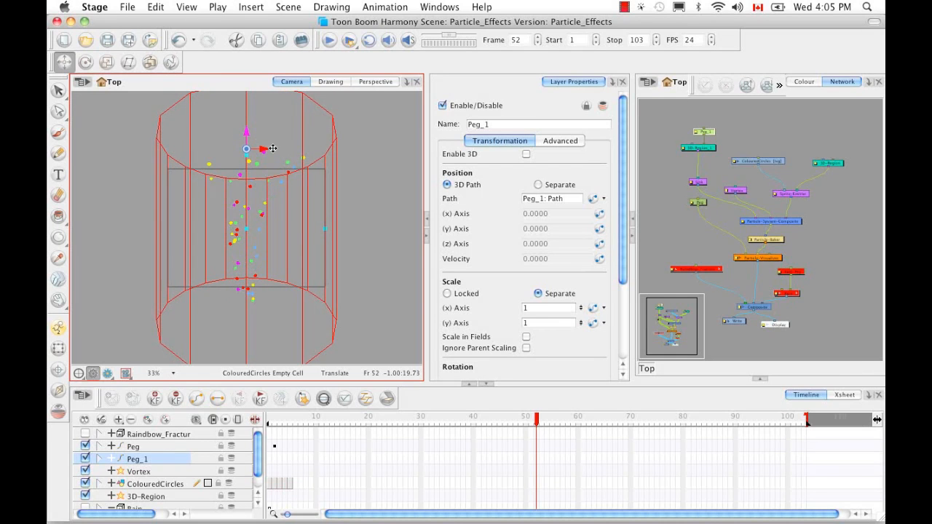
# Delete Peg's keyframe at frame 2 and translate the vortex's base down just below the camera frame
pyautogui.moveTo(540, 422); pyautogui.dragTo(269, 424)
pyautogui.click(284, 451)
pyautogui.click(175, 399)
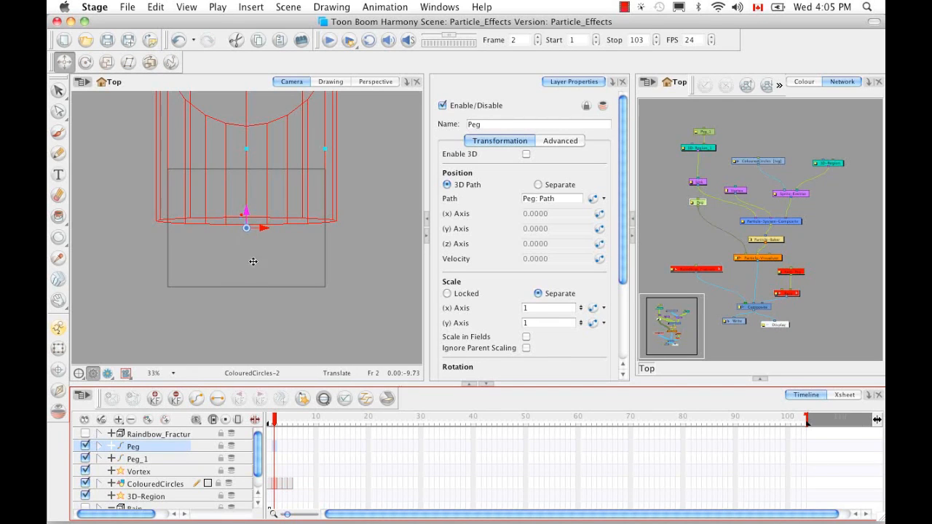
pyautogui.click(246, 218)
pyautogui.moveTo(246, 218); pyautogui.dragTo(249, 291)
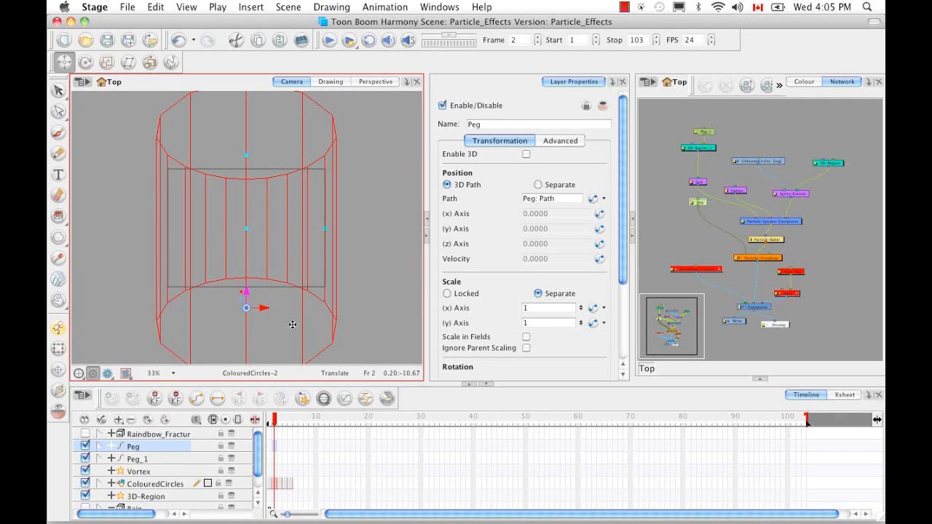
# Hide all controls and scrub through the timeline to review the vortex particles' motion
pyautogui.moveTo(274, 421); pyautogui.dragTo(623, 408)
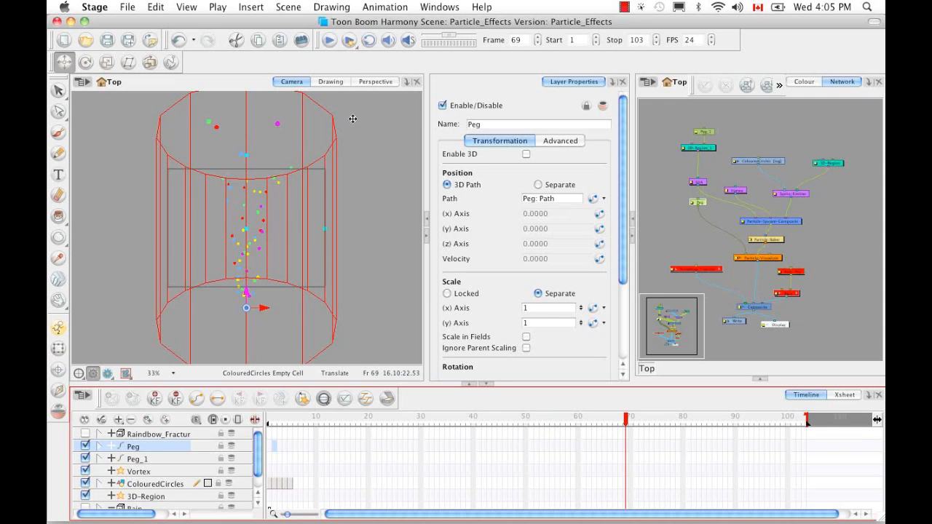
pyautogui.hotkey('shift', 'c')
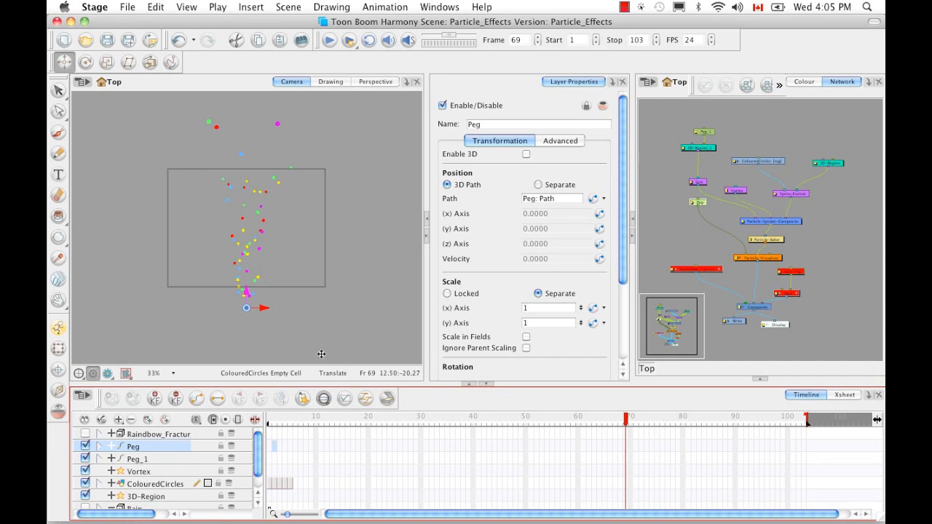
pyautogui.moveTo(278, 419); pyautogui.dragTo(563, 413)
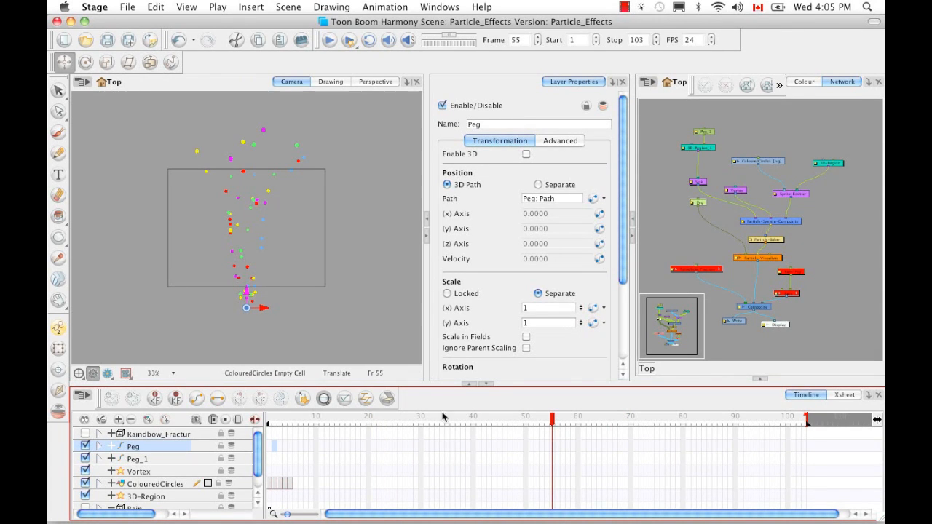
pyautogui.moveTo(562, 417); pyautogui.dragTo(531, 416)
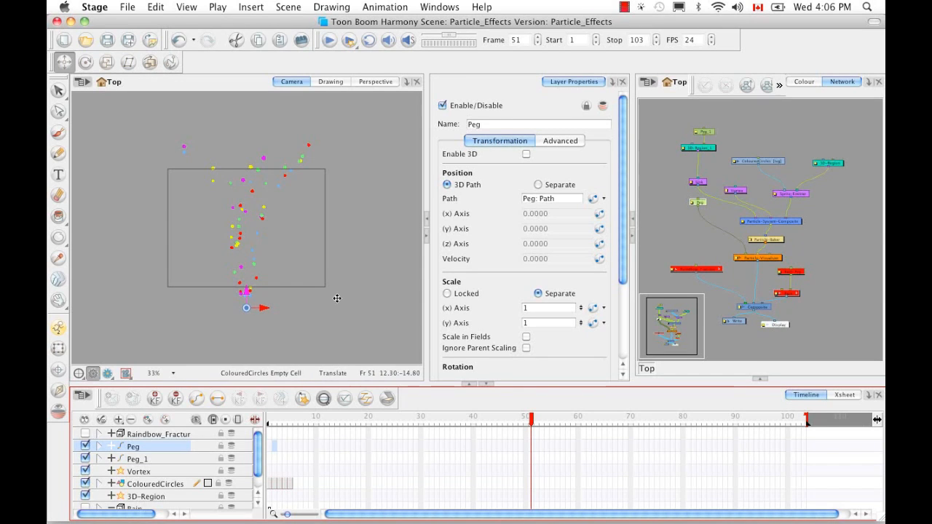
pyautogui.moveTo(545, 418)
pyautogui.mouseDown()
pyautogui.moveTo(332, 417)
pyautogui.moveTo(539, 422)
pyautogui.mouseUp()
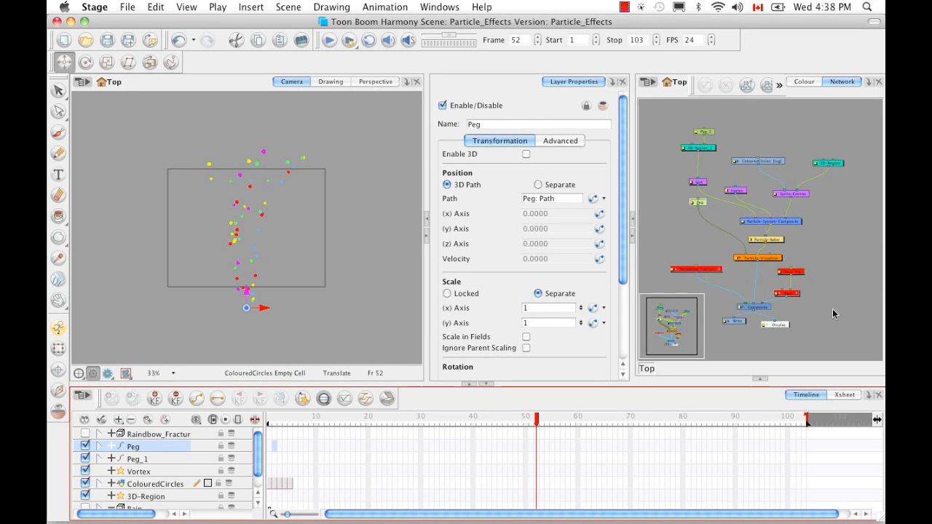
# Group all the vortex effect's modules and name the group Rainbow_tornado
pyautogui.moveTo(670, 119); pyautogui.dragTo(865, 257)
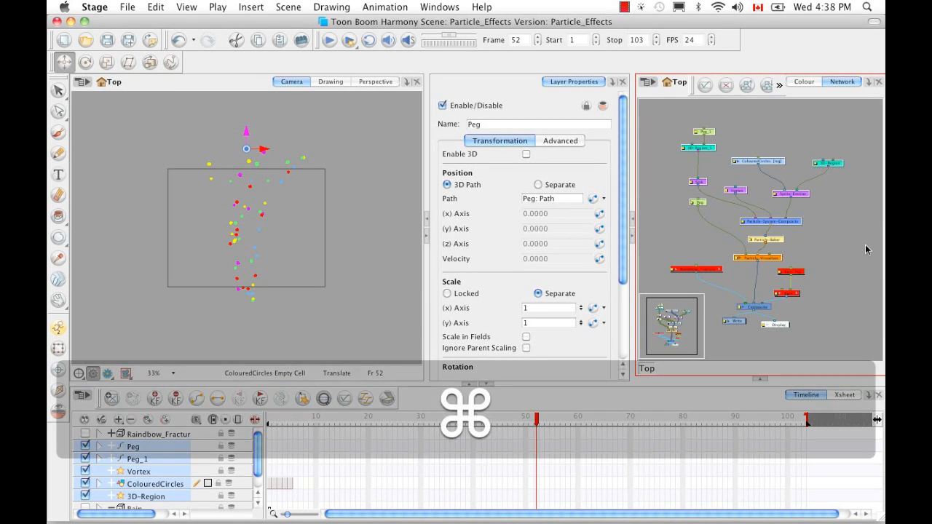
pyautogui.press('cmd+g')
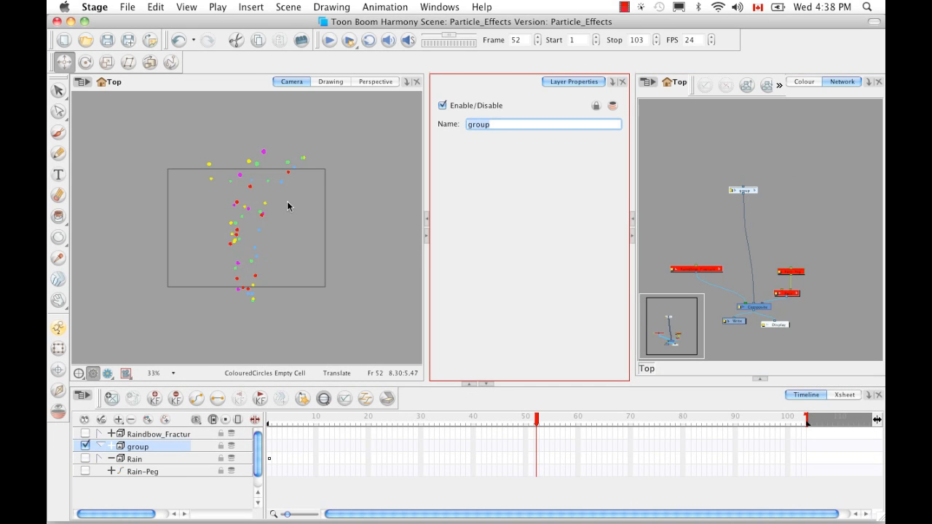
pyautogui.press('BackSpace')
pyautogui.write('Rainbow_tornado')
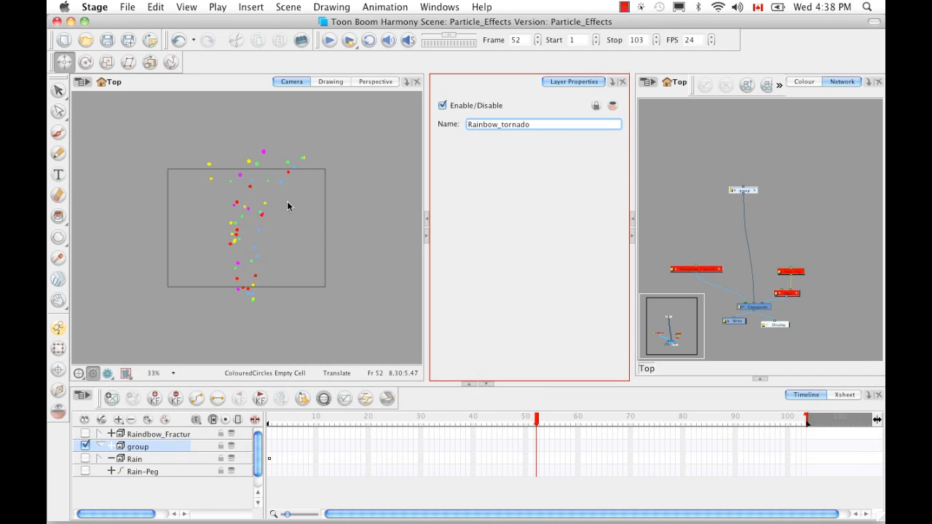
pyautogui.press('Return')
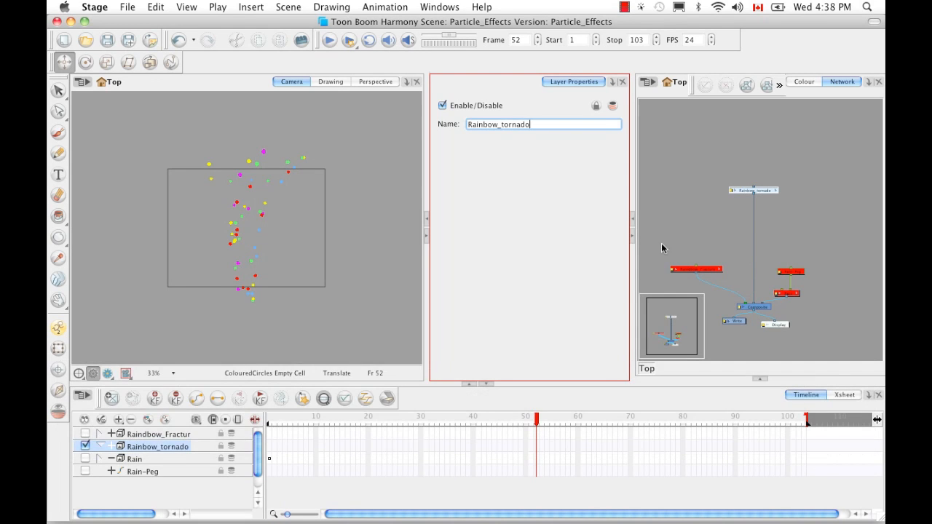
# Disable the Rainbow_tornado group and move it next to the disabled Raindbow_Fractur group in the network
pyautogui.click(764, 192)
pyautogui.press('d')
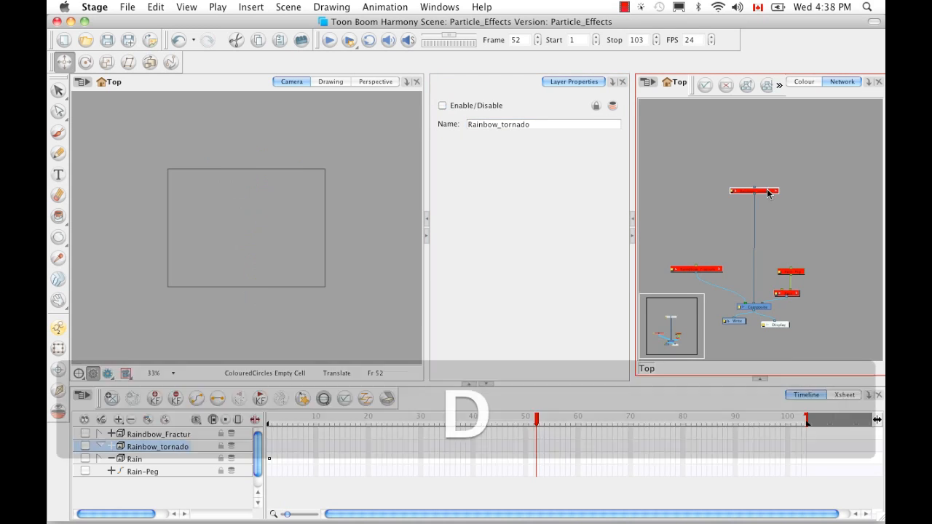
pyautogui.moveTo(755, 198); pyautogui.dragTo(724, 258)
pyautogui.click(776, 246)
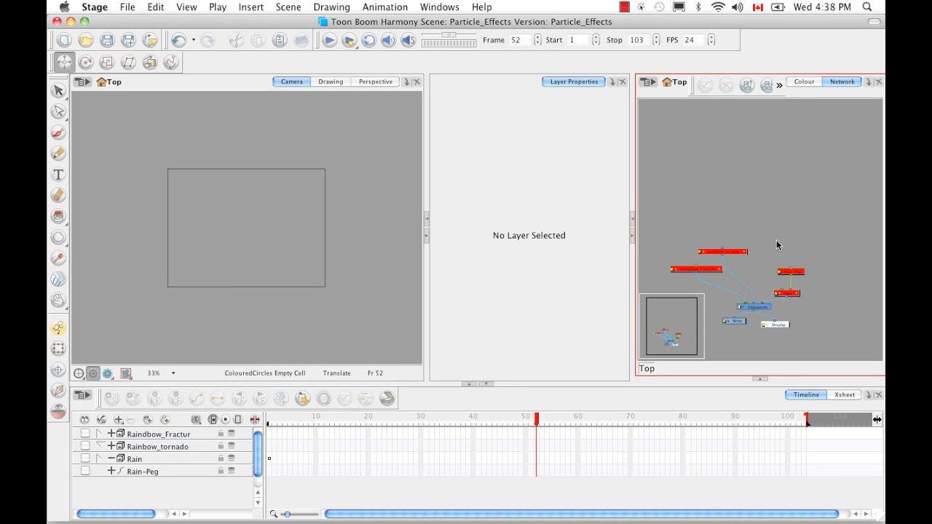
# Enable the Rain group and Rain-Peg, and move both higher above the Composite module
pyautogui.click(799, 273)
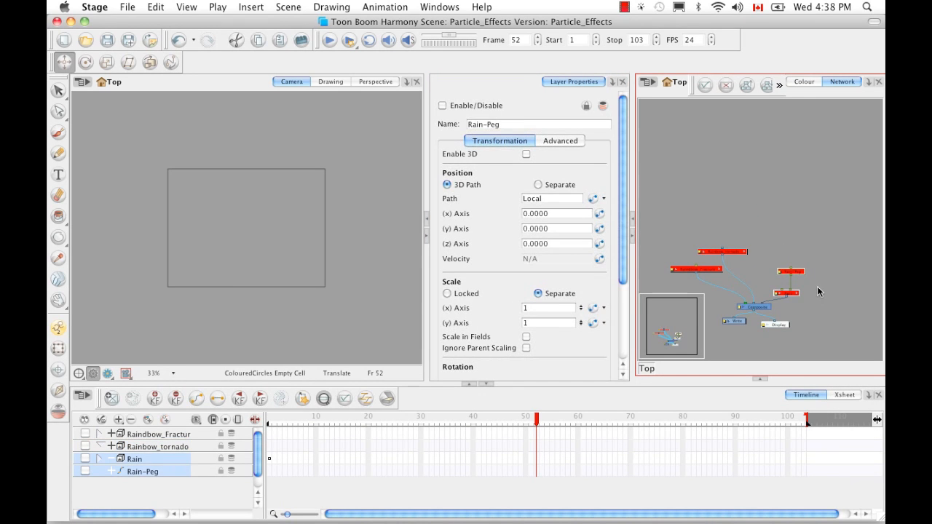
pyautogui.press('a')
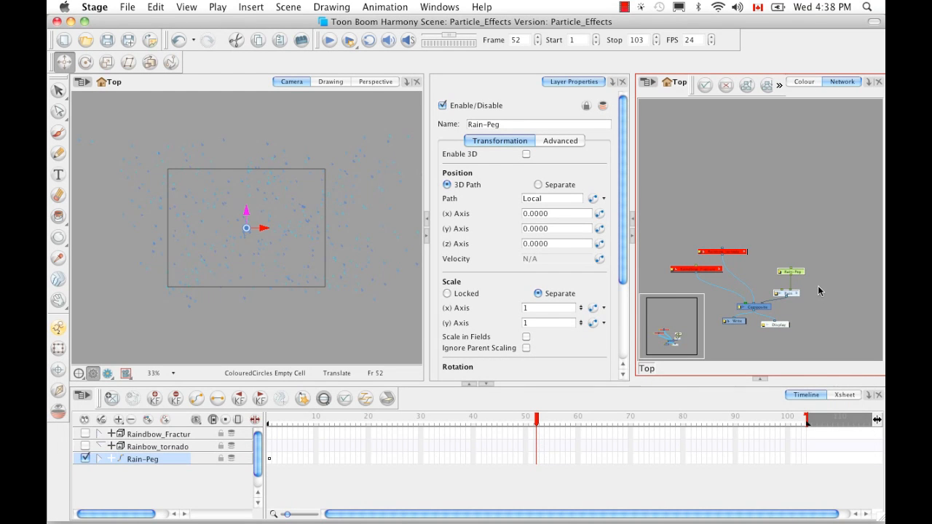
pyautogui.moveTo(796, 295); pyautogui.dragTo(796, 249)
# Open the Rain group and examine the layout of its whole particle network
pyautogui.doubleClick(797, 249)
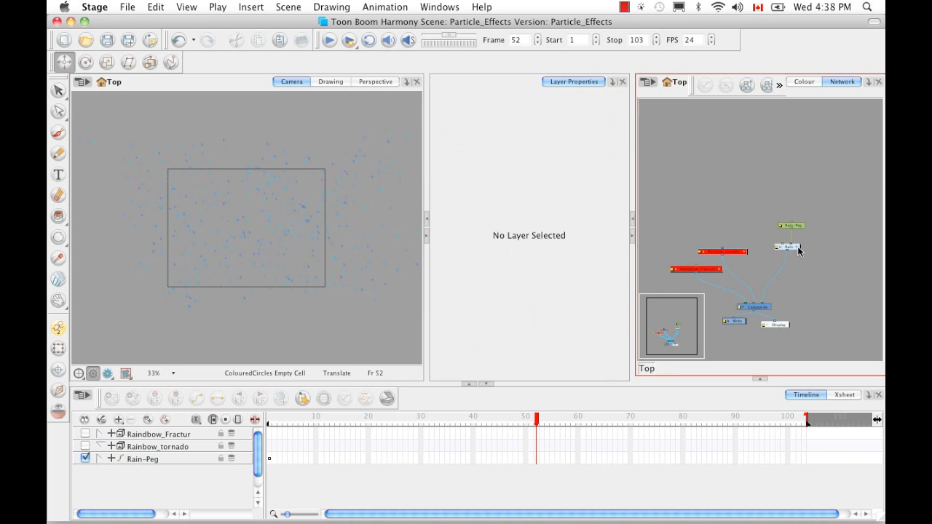
pyautogui.press('space')
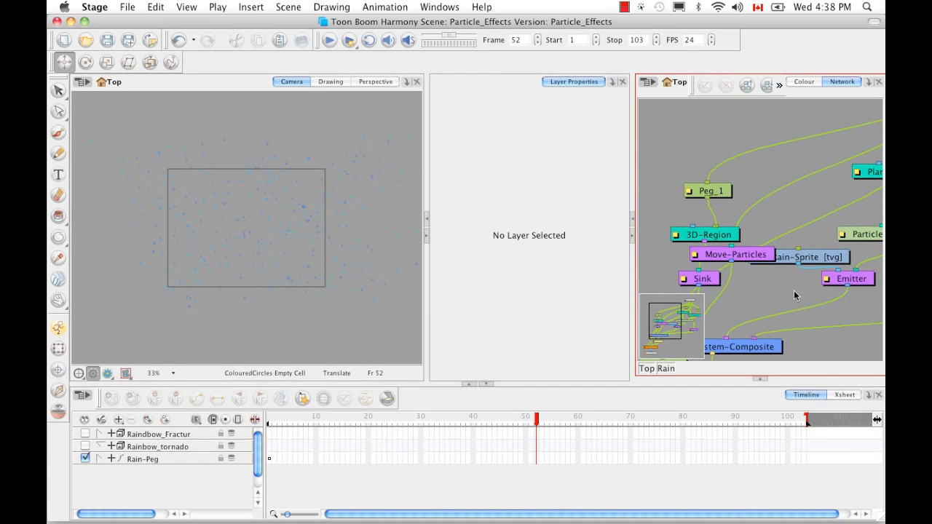
pyautogui.press('1')
pyautogui.press('1')
pyautogui.press('1')
pyautogui.press('1')
pyautogui.press('space')
pyautogui.moveTo(833, 284); pyautogui.dragTo(783, 294)
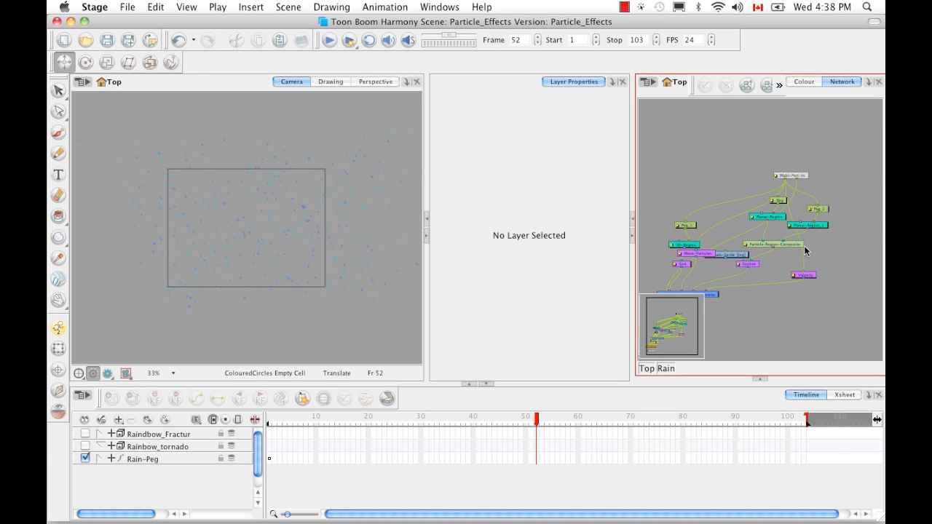
pyautogui.press('space')
pyautogui.moveTo(776, 270); pyautogui.dragTo(808, 243)
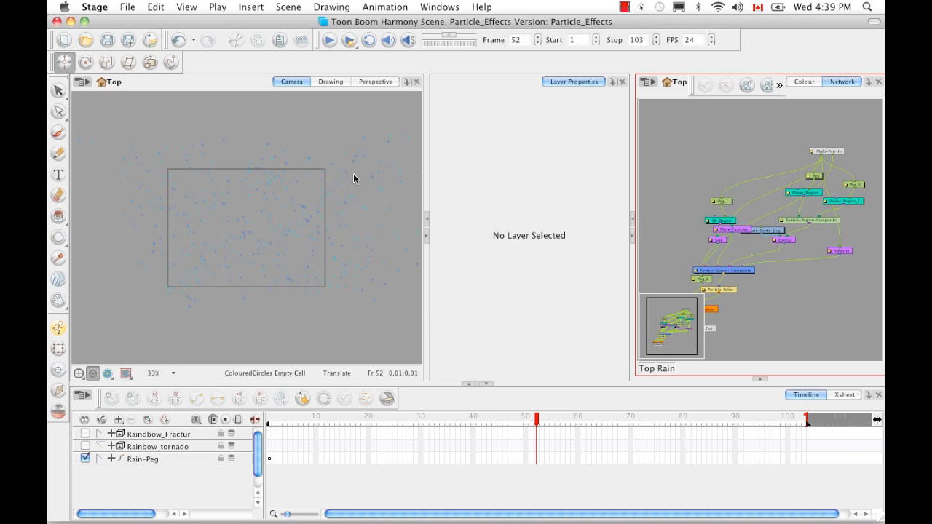
# Add a Top view alongside Layer Properties
pyautogui.click(315, 126)
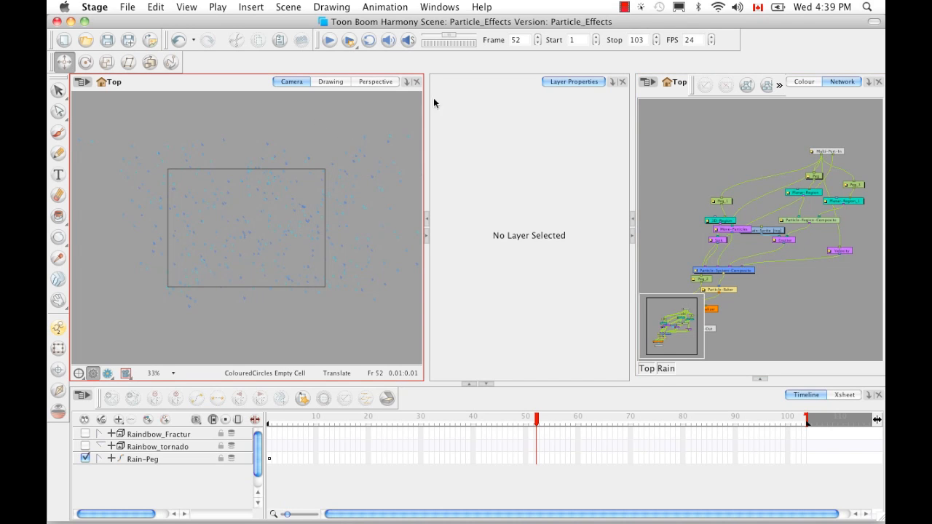
pyautogui.click(612, 84)
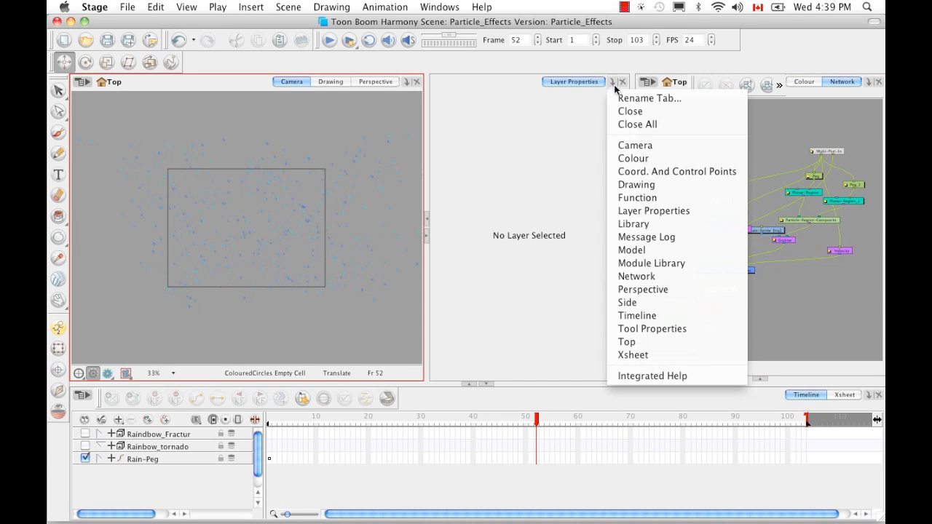
pyautogui.click(626, 341)
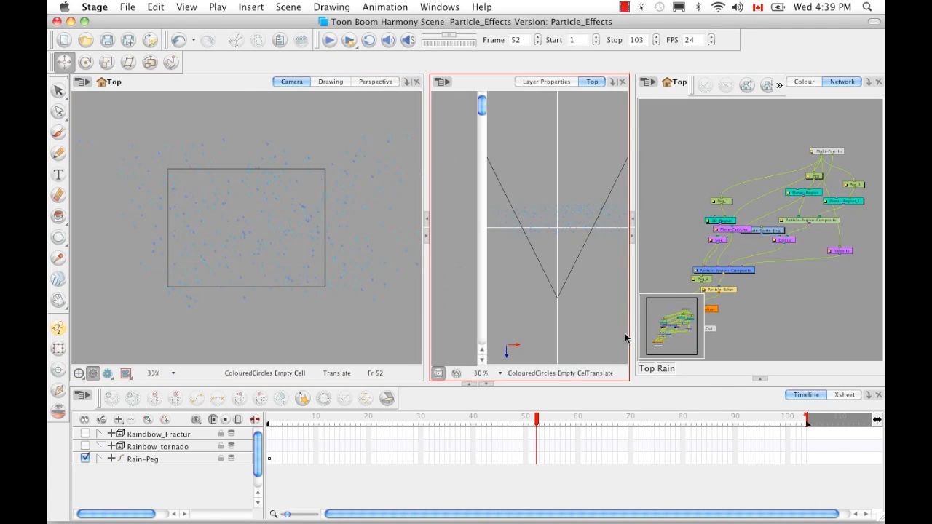
# Select the Planar-Region_1 module under Peg_3 and show its control in the Camera and Top views
pyautogui.click(854, 187)
pyautogui.click(852, 203)
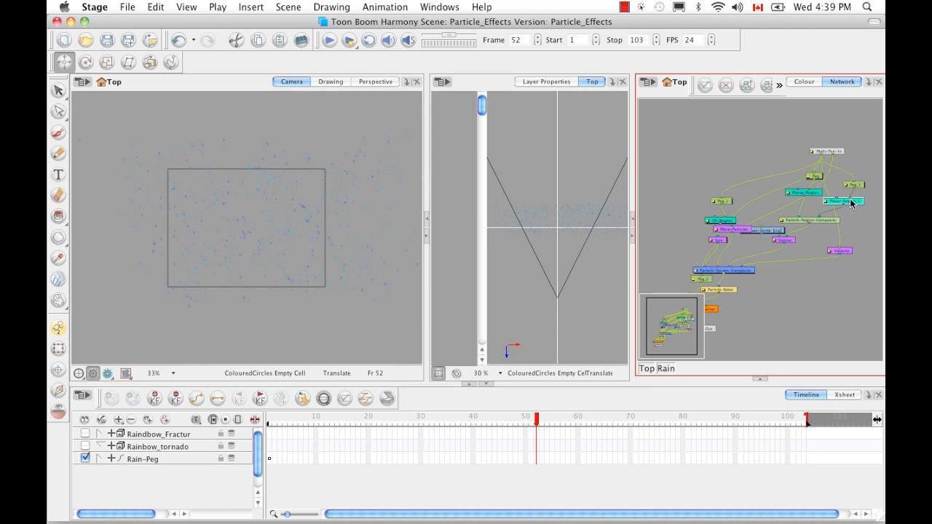
pyautogui.click(186, 7)
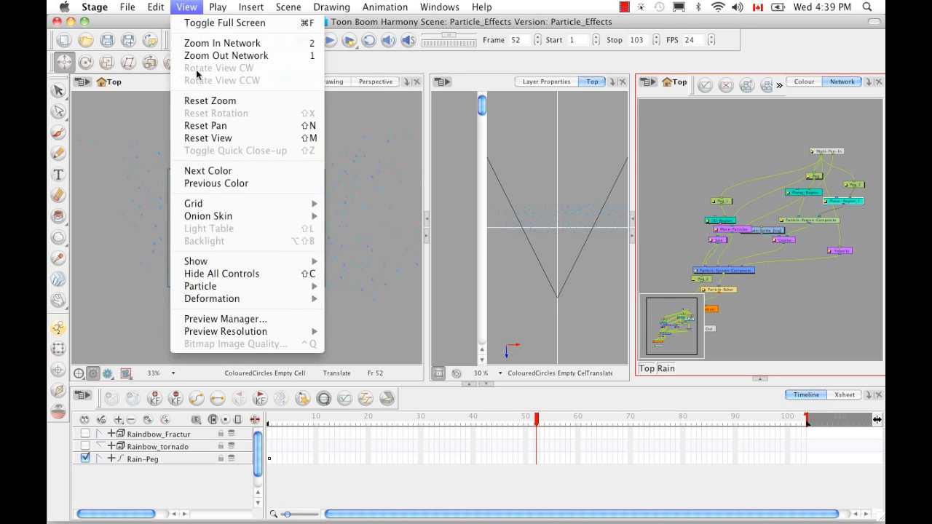
pyautogui.moveTo(229, 265)
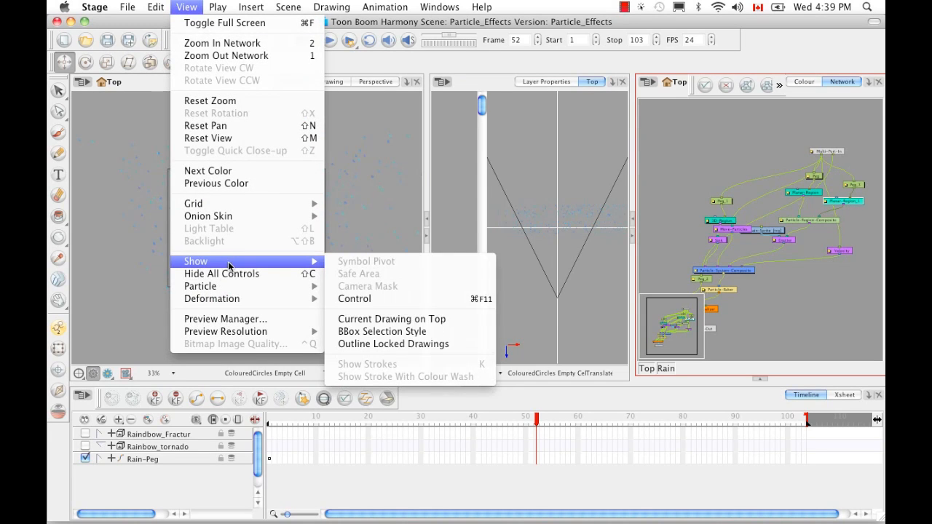
pyautogui.click(356, 299)
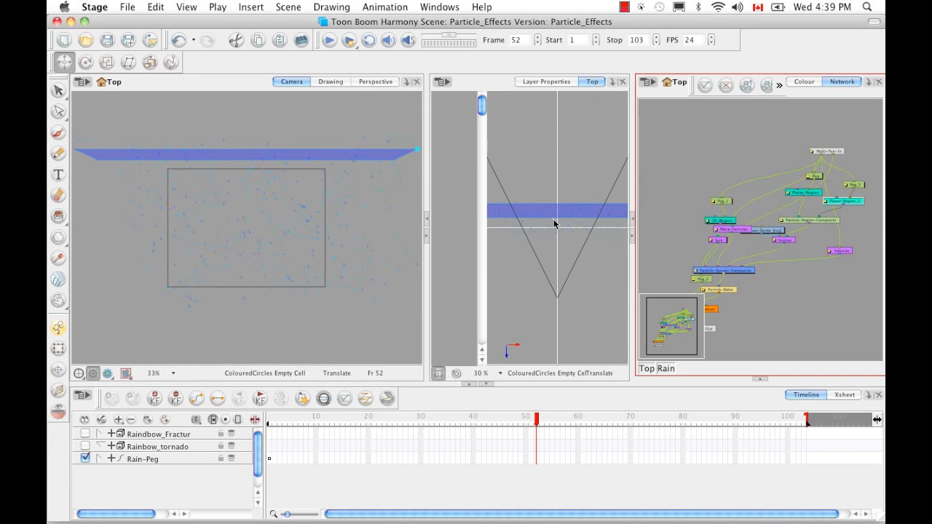
# Delete the Peg_3 module and the Planar-Region_1 module attached below it
pyautogui.click(857, 187)
pyautogui.rightClick(859, 188)
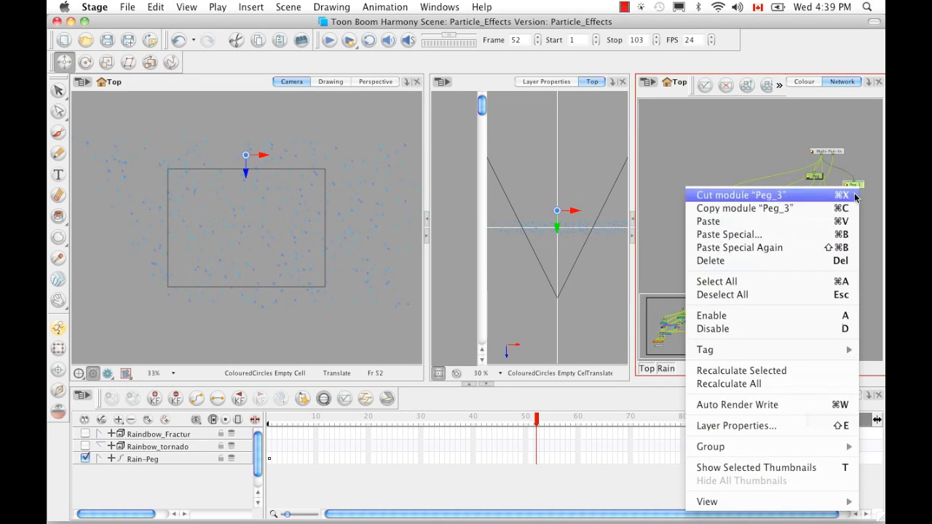
pyautogui.click(827, 260)
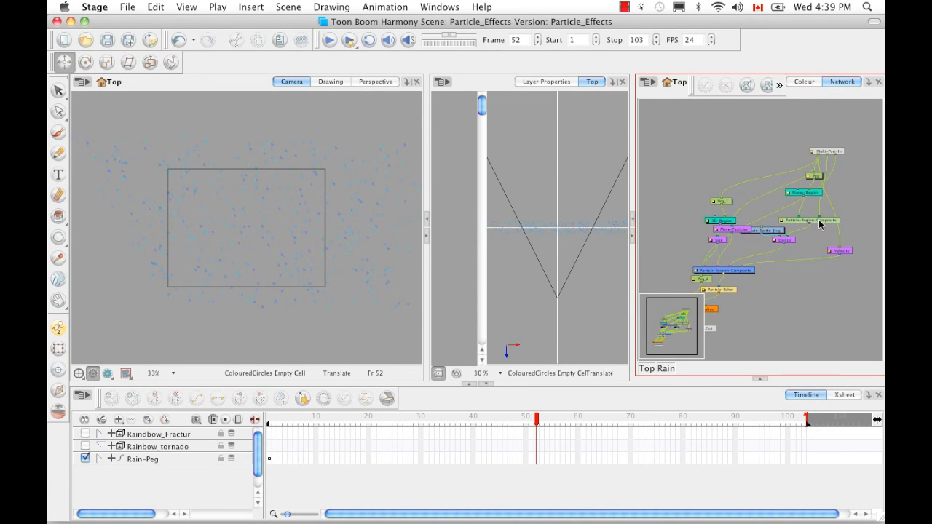
# Delete the Particle-Region-Composite module from the Rain network
pyautogui.click(820, 220)
pyautogui.moveTo(818, 219); pyautogui.dragTo(837, 187)
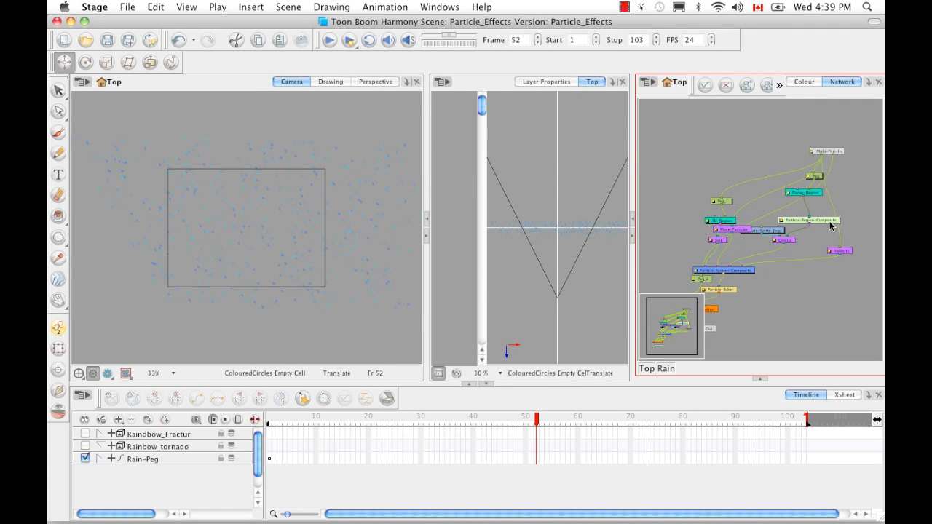
pyautogui.rightClick(821, 223)
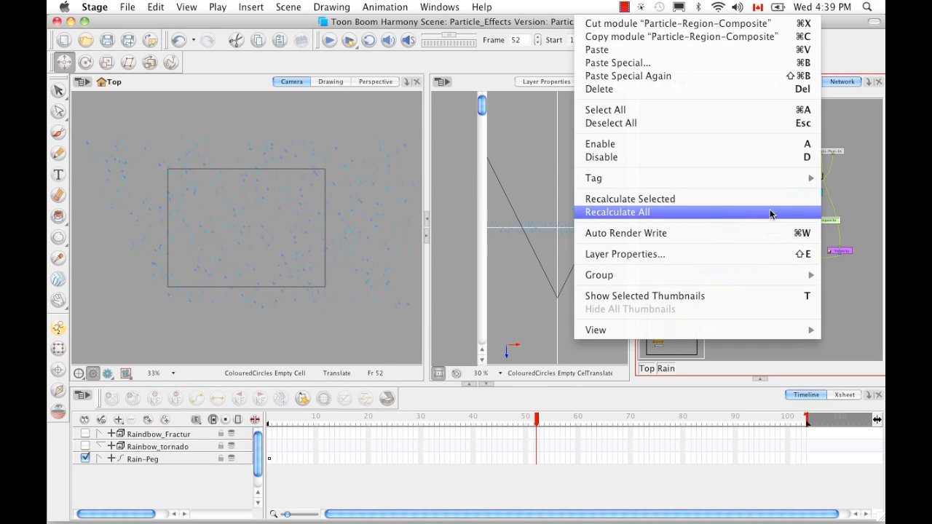
pyautogui.click(736, 90)
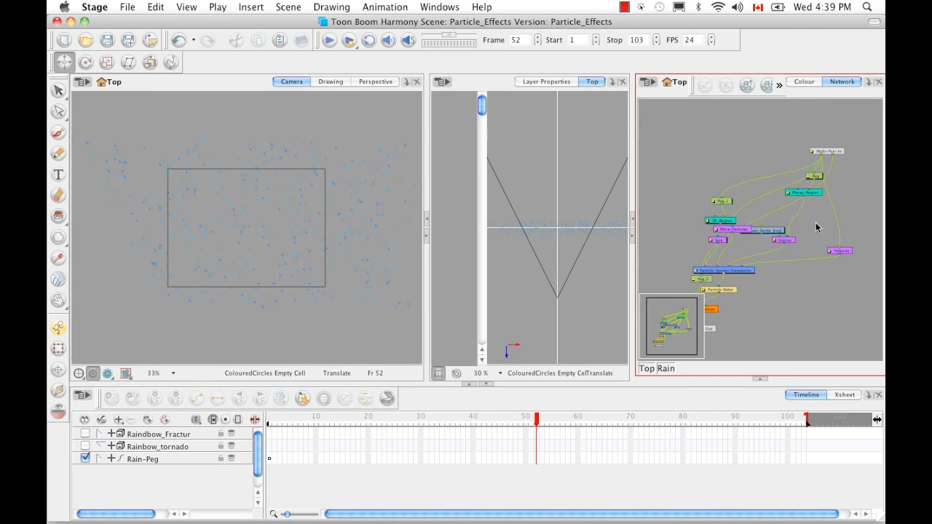
# Automatically reorder the layout of all modules in the Rain network
pyautogui.moveTo(807, 256); pyautogui.dragTo(822, 225)
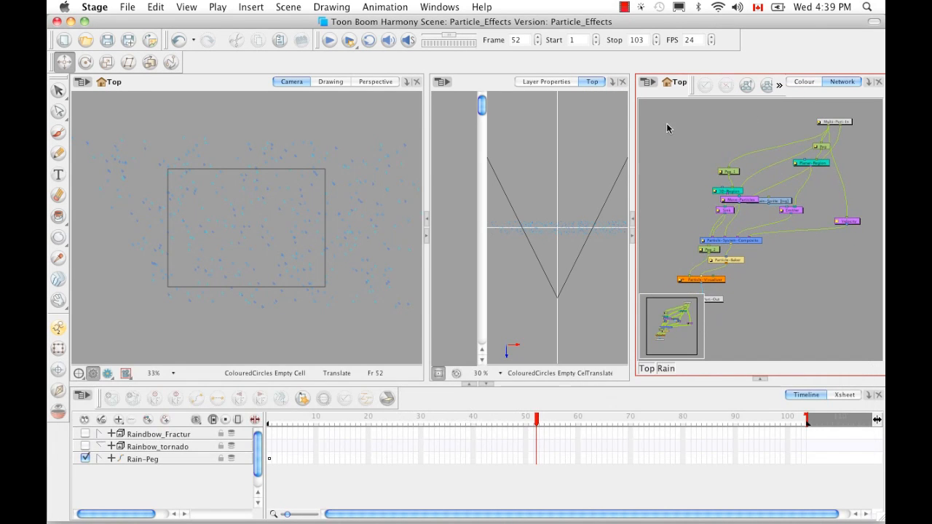
pyautogui.press('super+a')
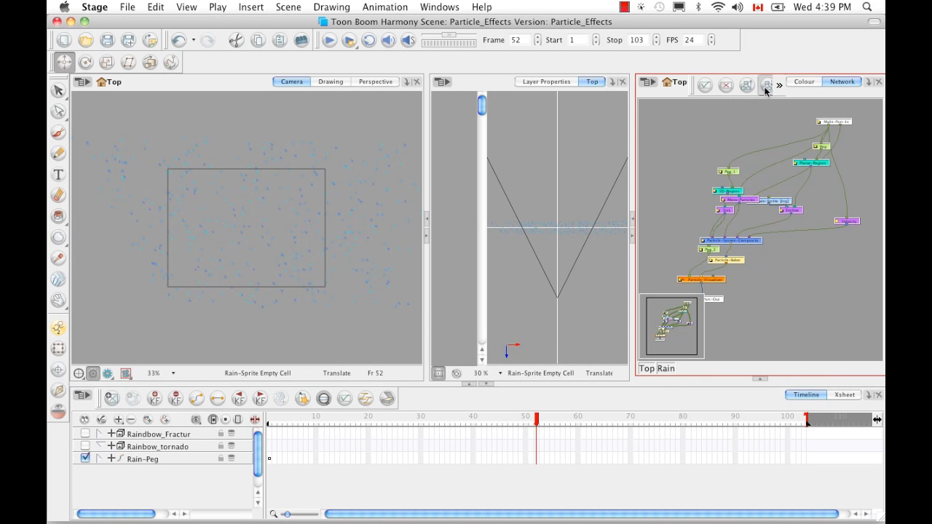
pyautogui.click(767, 86)
pyautogui.click(445, 287)
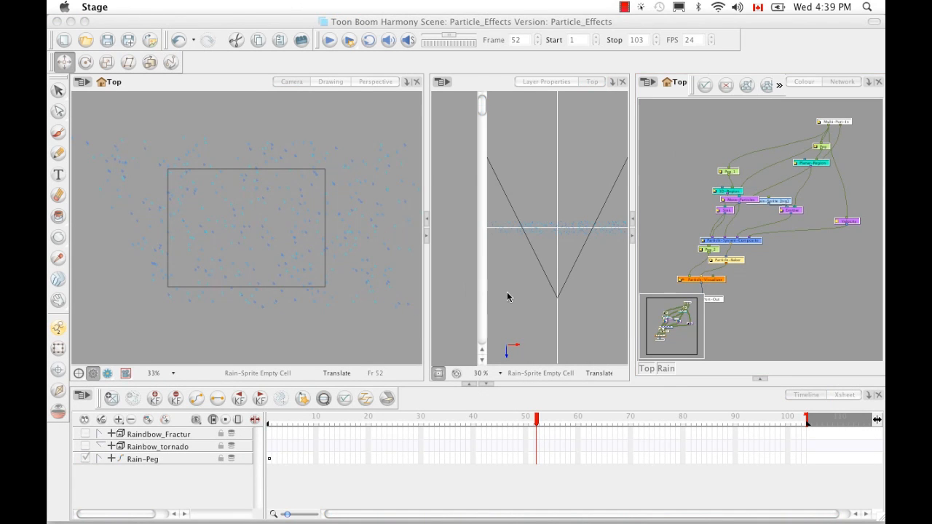
pyautogui.click(794, 265)
pyautogui.press('space')
pyautogui.moveTo(803, 264); pyautogui.dragTo(818, 238)
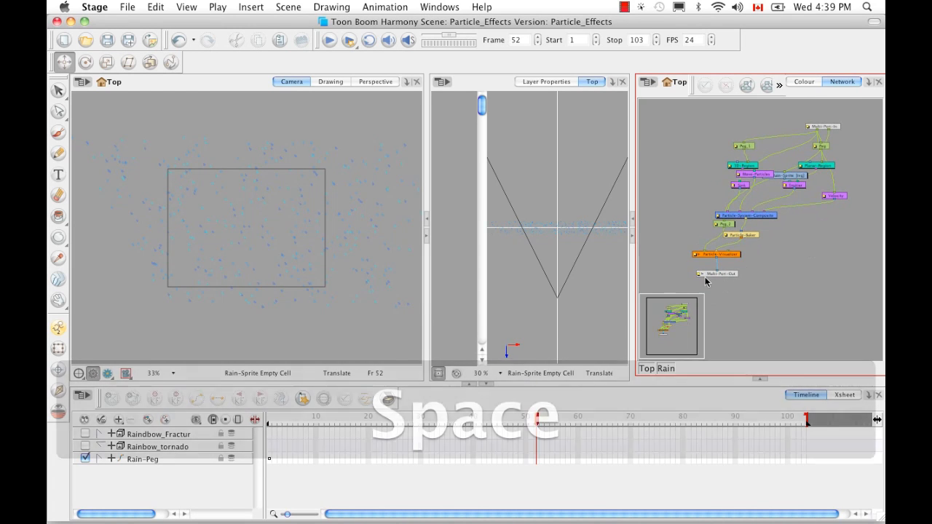
# Spread the network apart by moving the Particle-System-Composite output chain, the Peg_1 branch, and the Planar-Region, Rain-Sprite and Velocity modules
pyautogui.moveTo(664, 289); pyautogui.dragTo(788, 276)
pyautogui.moveTo(770, 218); pyautogui.dragTo(786, 254)
pyautogui.moveTo(699, 144); pyautogui.dragTo(723, 201)
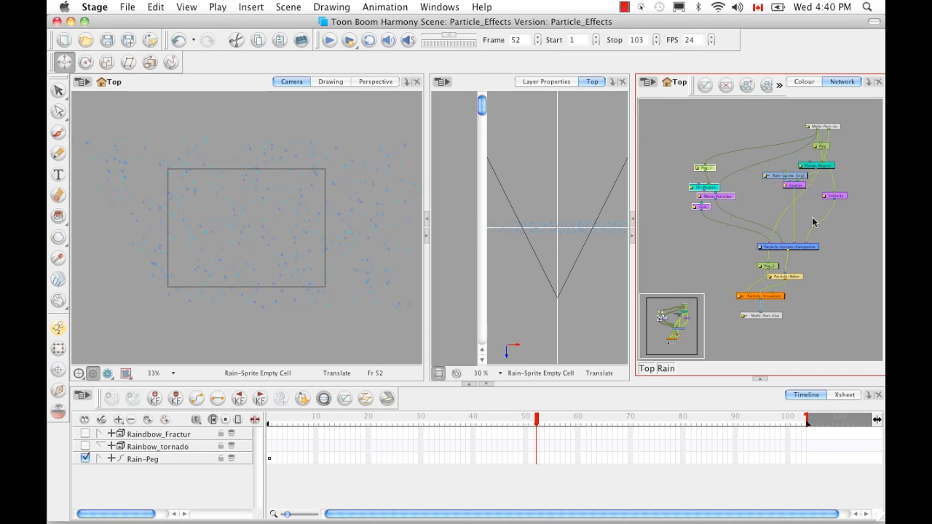
pyautogui.moveTo(857, 232); pyautogui.dragTo(775, 159)
pyautogui.moveTo(840, 199); pyautogui.dragTo(871, 229)
pyautogui.click(866, 171)
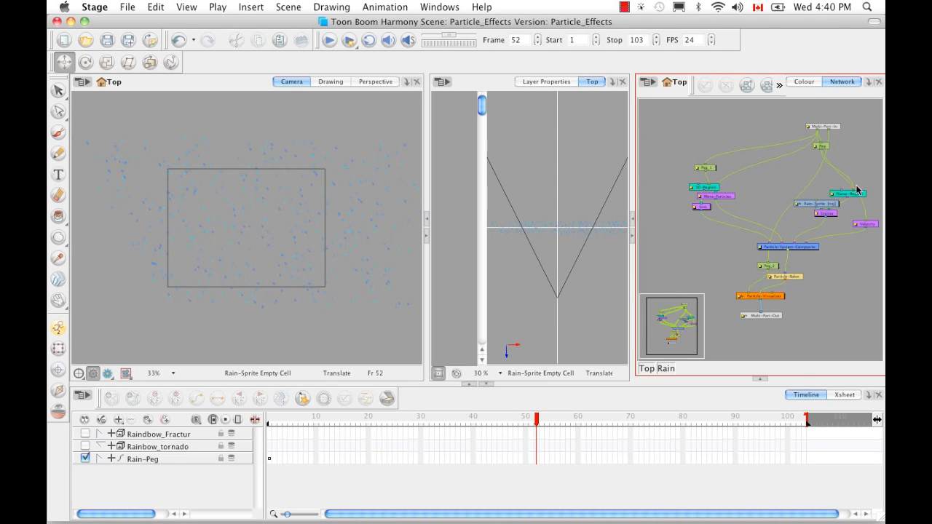
# Reposition Planar-Region, Rain-Sprite, Velocity, Move-Particles and 3D-Region so they no longer crowd each other
pyautogui.moveTo(840, 195); pyautogui.dragTo(800, 197)
pyautogui.moveTo(871, 225); pyautogui.dragTo(862, 208)
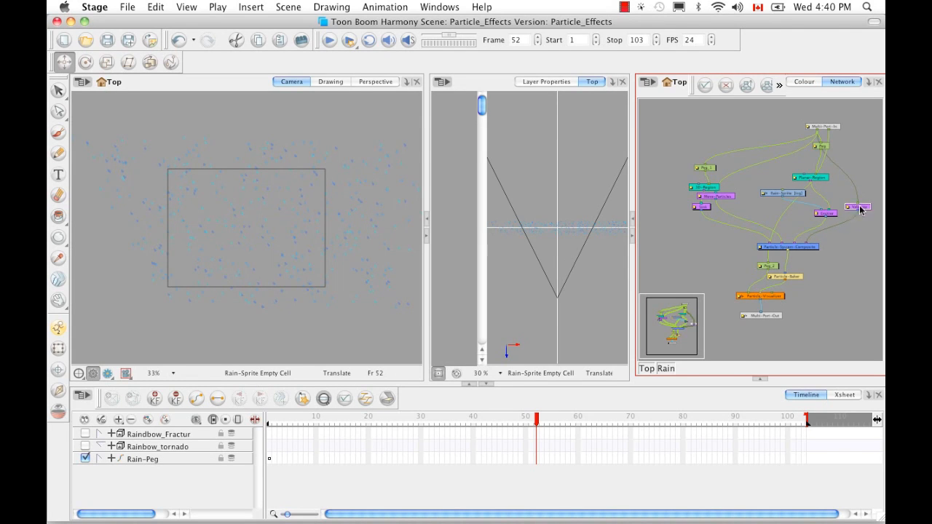
pyautogui.moveTo(726, 198); pyautogui.dragTo(705, 187)
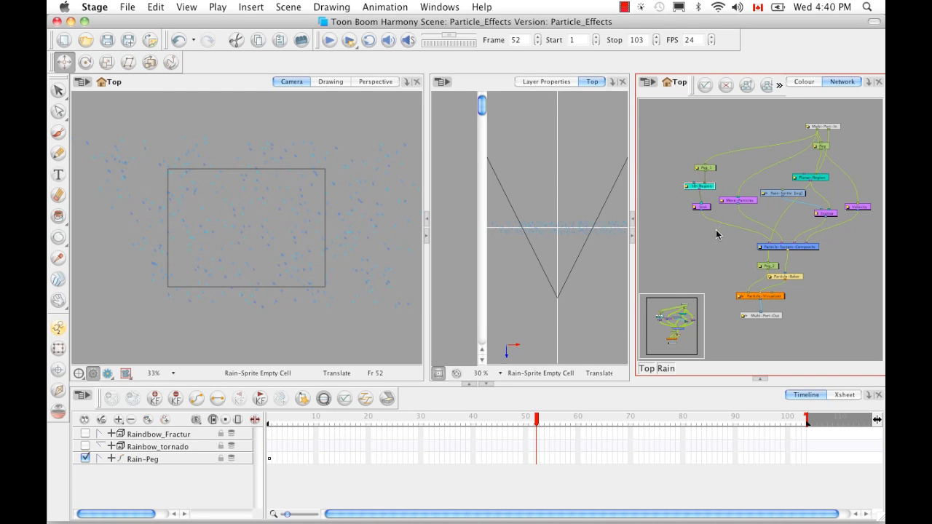
# Move Peg_2 and Particle-Baker so they sit clear of each other above Particle-Visualizer
pyautogui.press('space')
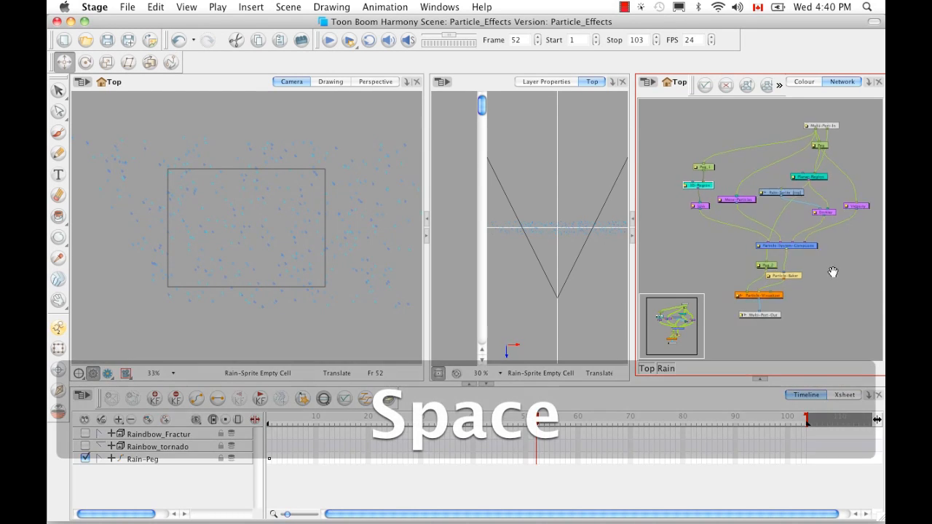
pyautogui.moveTo(832, 270); pyautogui.dragTo(798, 247)
pyautogui.moveTo(738, 246); pyautogui.dragTo(694, 246)
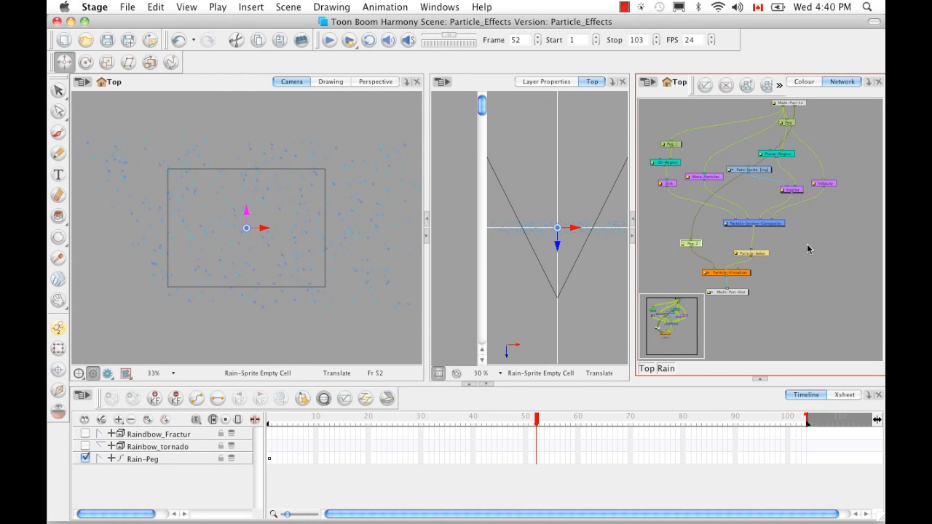
pyautogui.moveTo(761, 255); pyautogui.dragTo(744, 247)
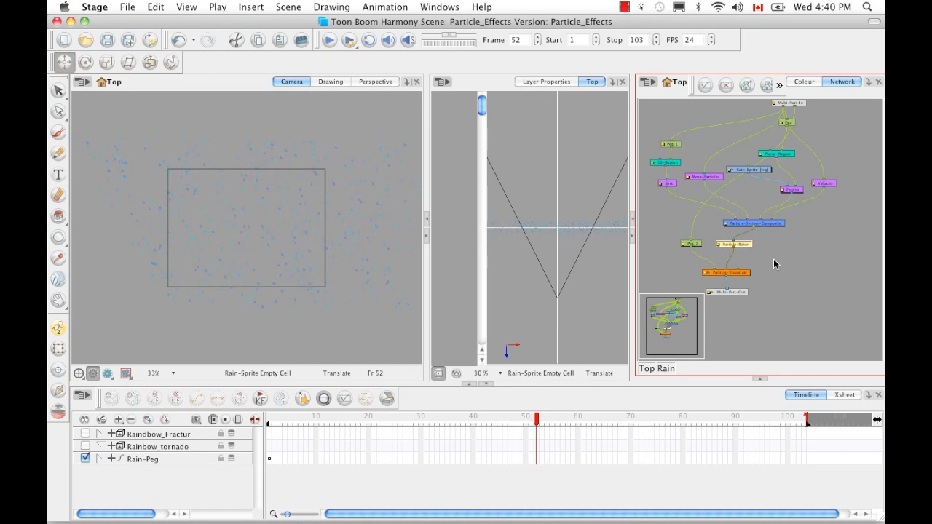
# Add a second Baker module and a second Visualizer module from the Particle modules to the Rain network
pyautogui.click(761, 378)
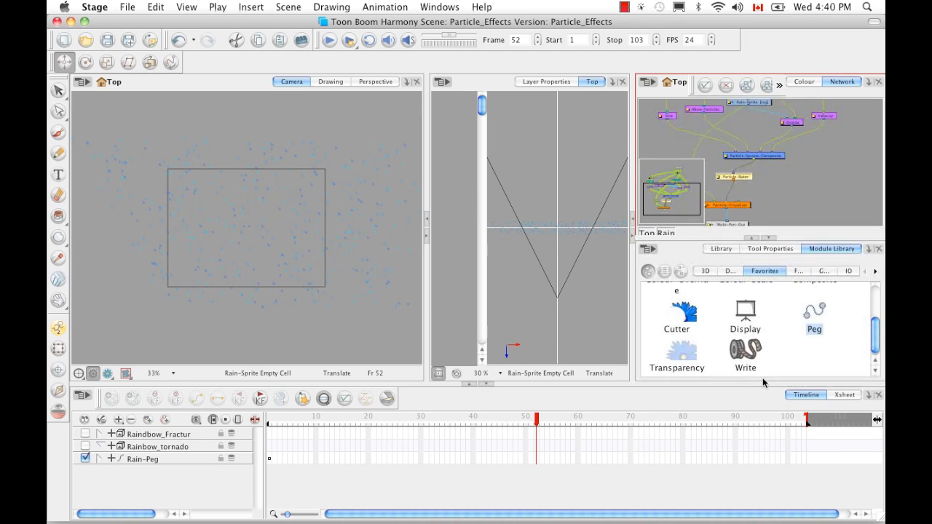
pyautogui.click(875, 271)
pyautogui.click(876, 271)
pyautogui.click(876, 276)
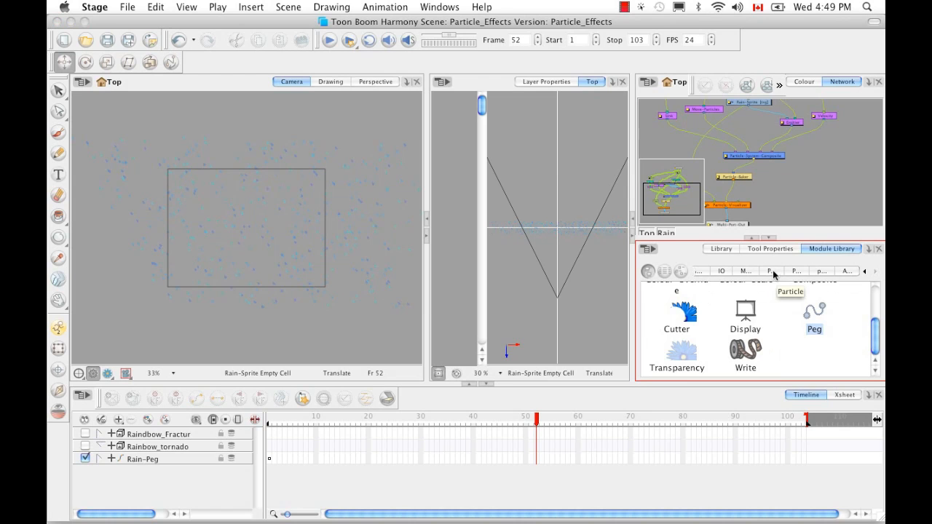
pyautogui.click(774, 274)
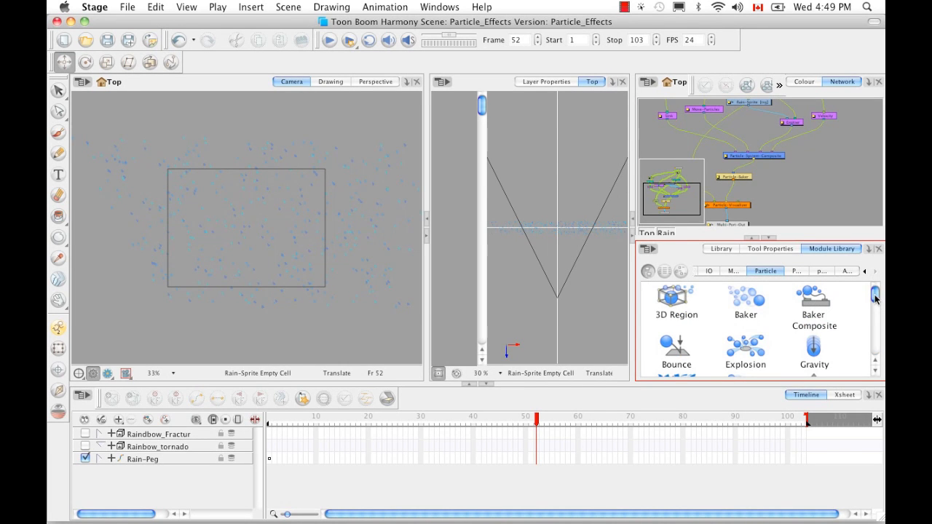
pyautogui.moveTo(753, 302); pyautogui.dragTo(814, 182)
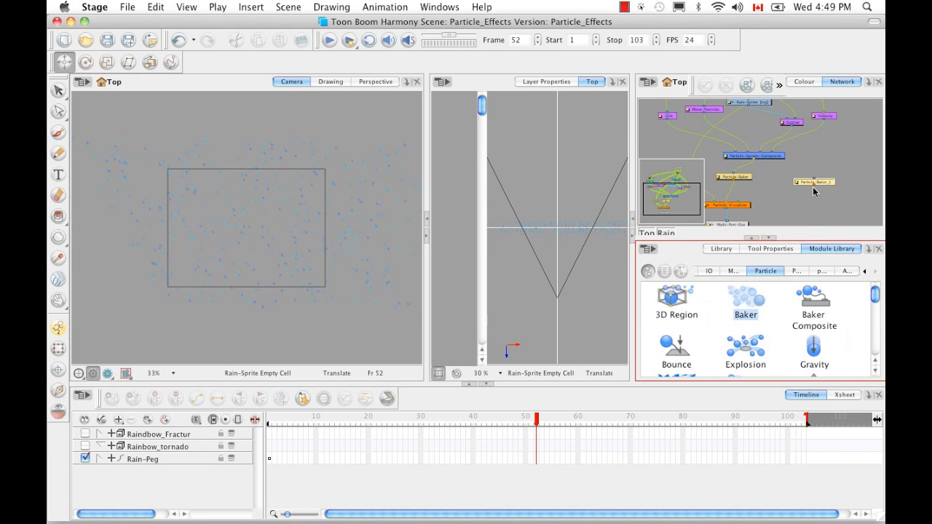
pyautogui.moveTo(874, 300); pyautogui.dragTo(835, 214)
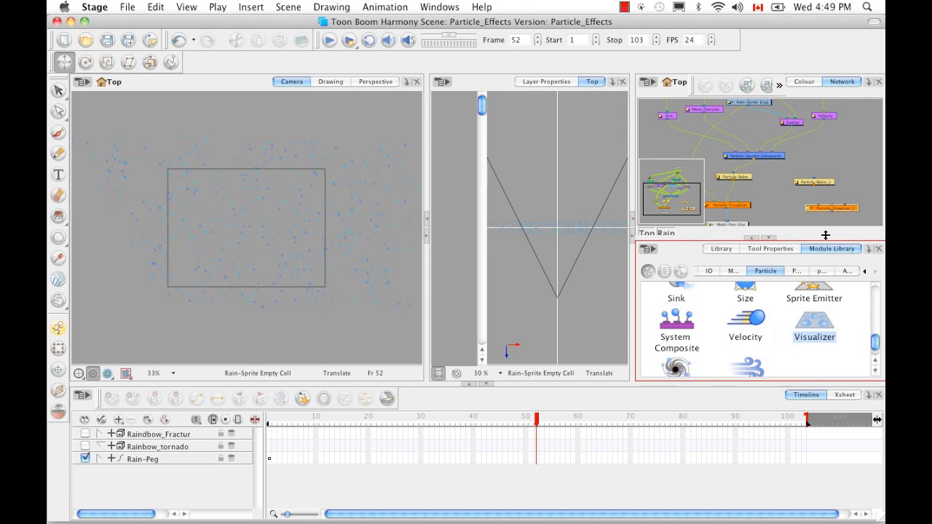
# Wire Particle-Baker_1 and Particle-Visualizer_1 from Particle-System-Composite to Multi-Port-Out, and connect the Rain group's second output to the top-level Composite
pyautogui.moveTo(823, 252); pyautogui.dragTo(789, 272)
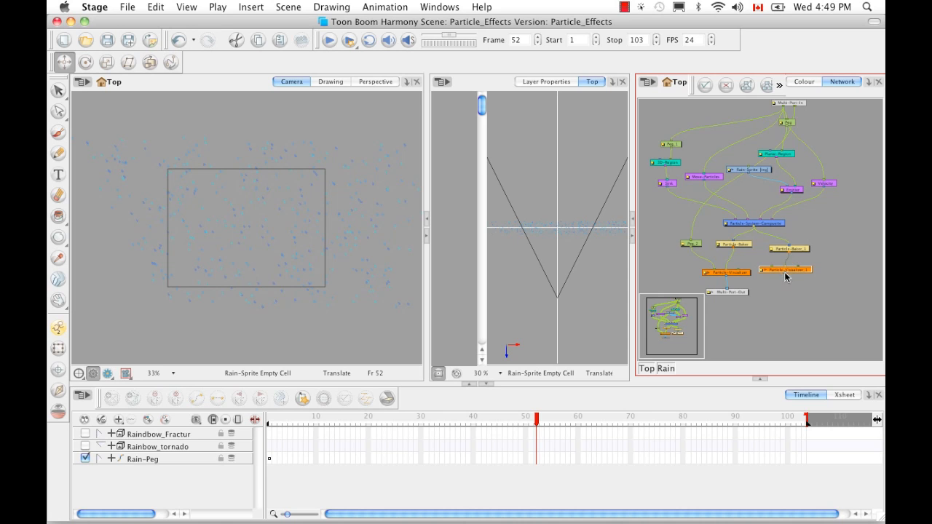
pyautogui.click(647, 368)
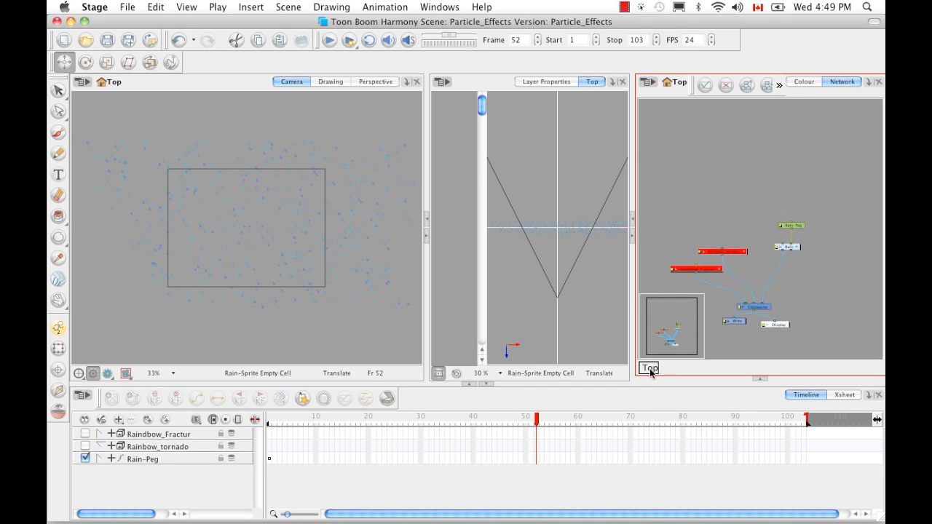
pyautogui.moveTo(789, 252); pyautogui.dragTo(769, 305)
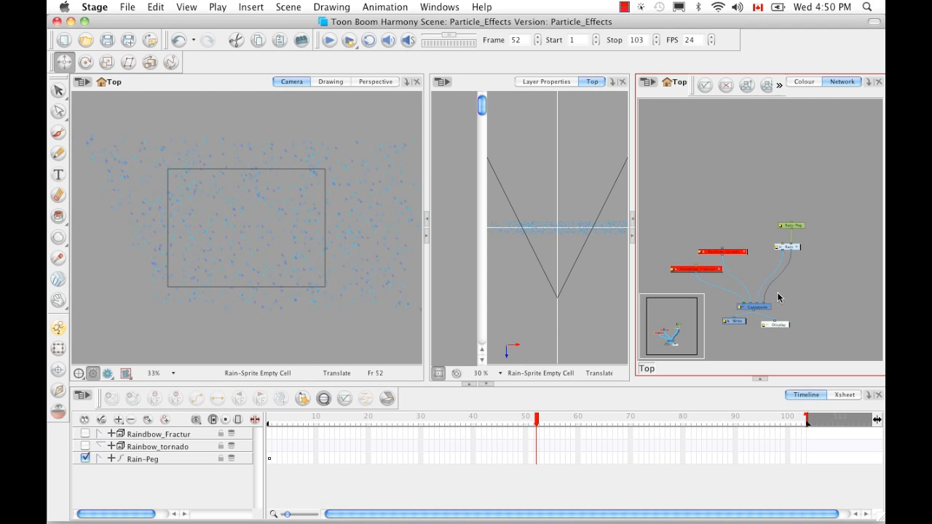
# Reopen the Rain group and line up Particle-Visualizer_1 and Particle-Baker_1 with the original baker and visualizer
pyautogui.click(797, 246)
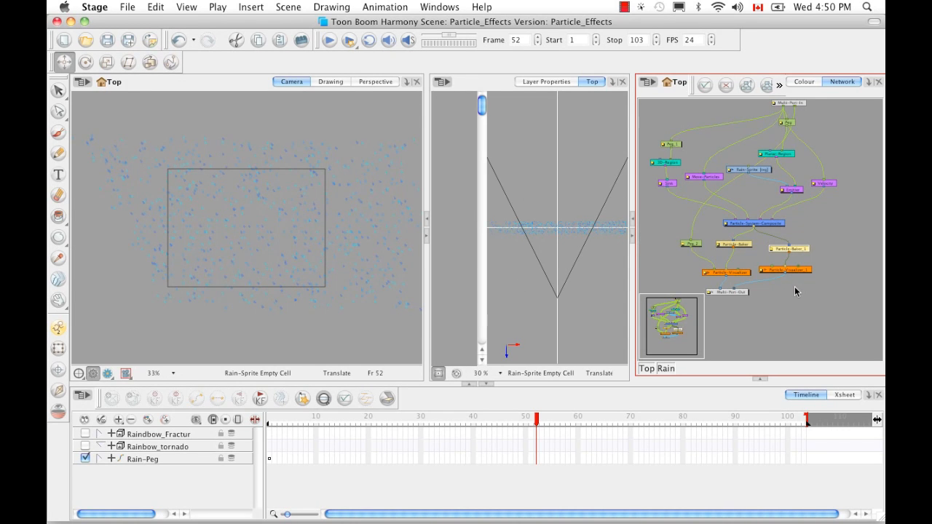
pyautogui.click(794, 273)
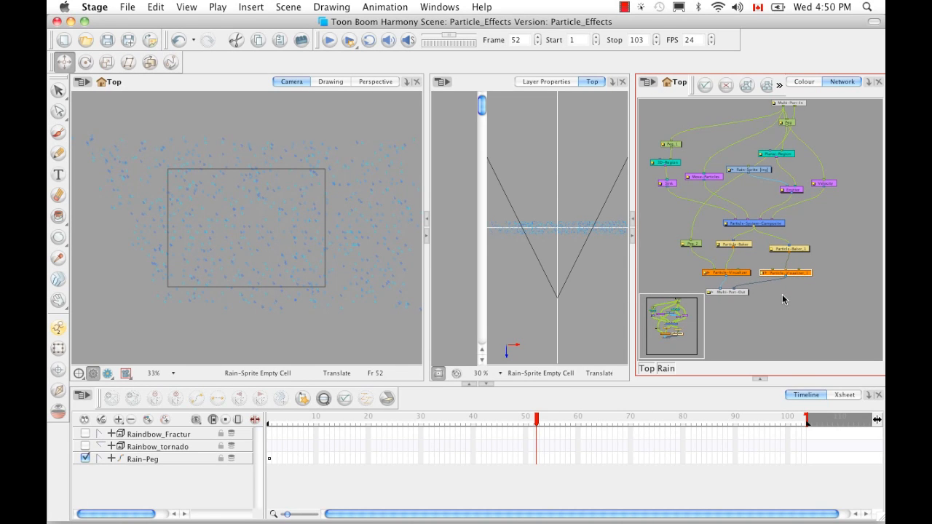
pyautogui.click(801, 253)
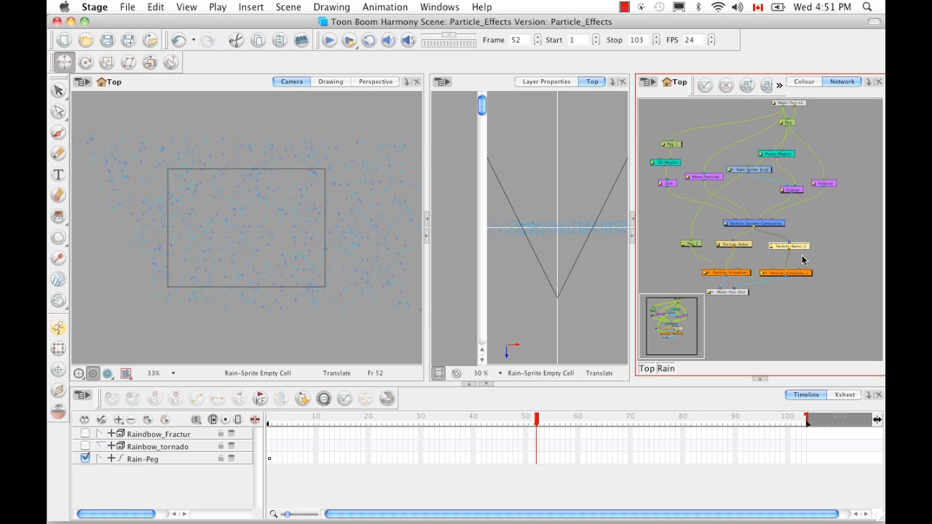
# Set the seed of Particle-Baker_1 to 1
pyautogui.doubleClick(773, 250)
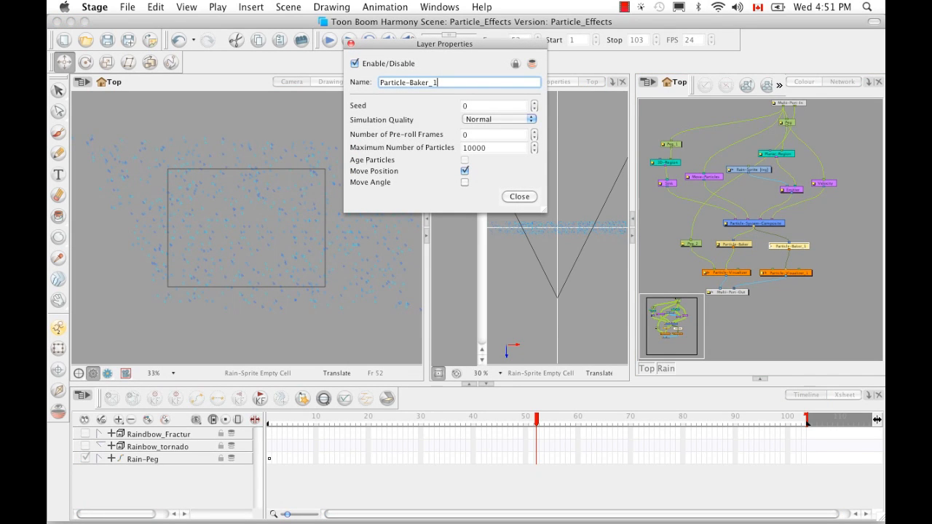
pyautogui.press('Tab')
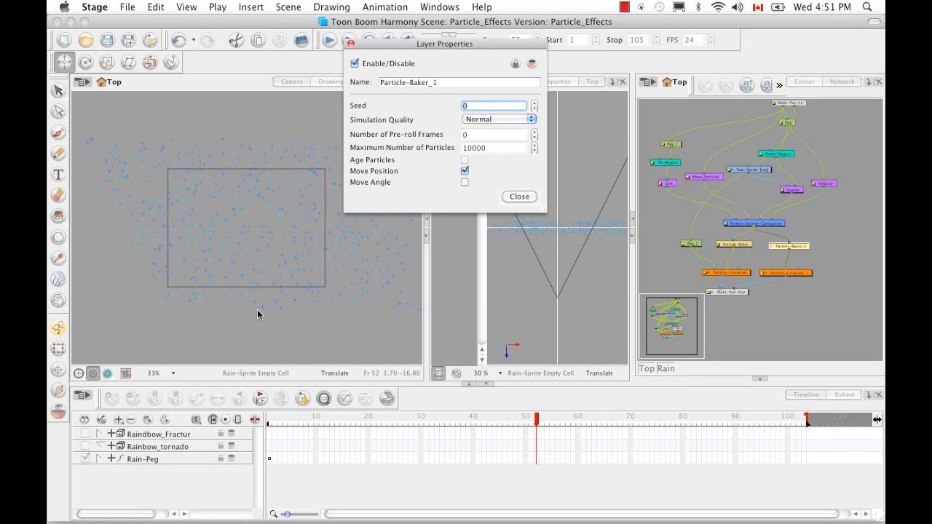
pyautogui.write('1')
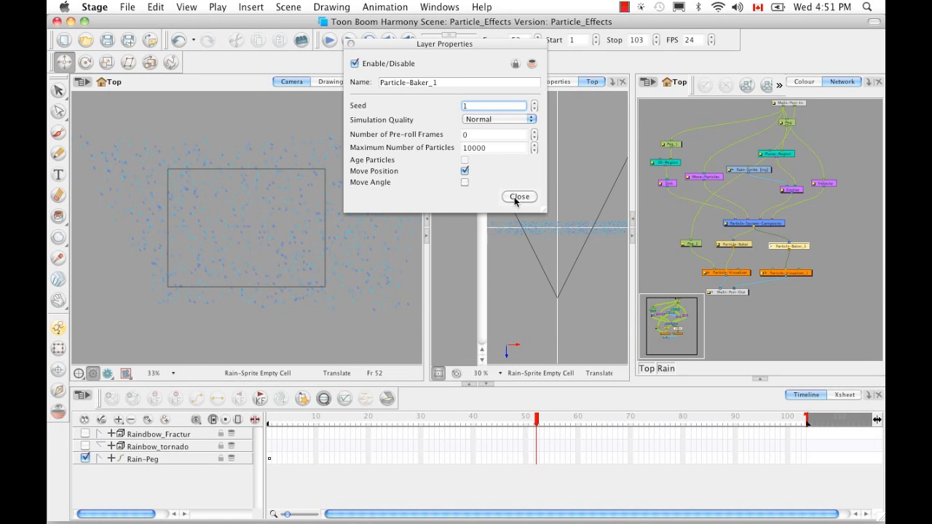
pyautogui.click(519, 197)
# Disable Particle-Baker_1 and Particle-Visualizer_1 and preview the rain without them from frame 1
pyautogui.moveTo(273, 421)
pyautogui.mouseDown()
pyautogui.moveTo(453, 406)
pyautogui.moveTo(267, 408)
pyautogui.mouseUp()
pyautogui.moveTo(838, 245); pyautogui.dragTo(790, 294)
pyautogui.press('d')
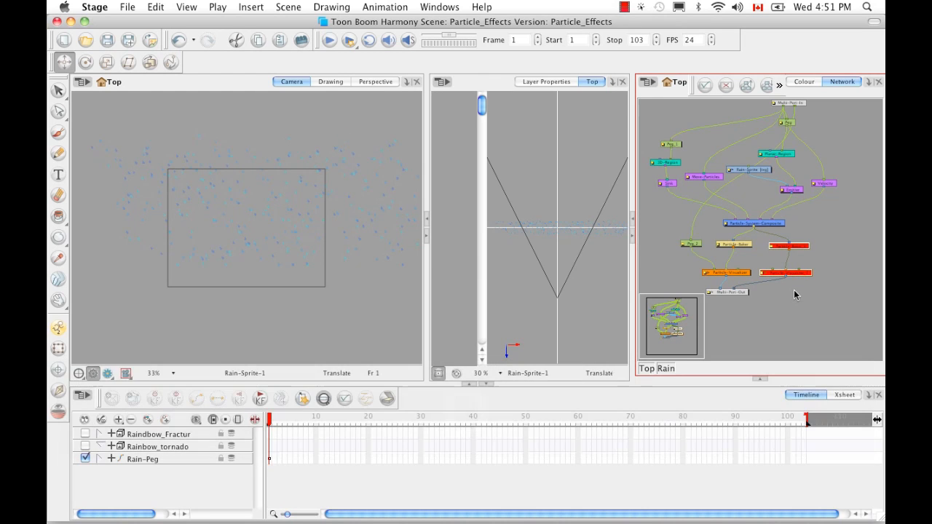
pyautogui.moveTo(269, 420)
pyautogui.mouseDown()
pyautogui.moveTo(457, 420)
pyautogui.moveTo(267, 419)
pyautogui.mouseUp()
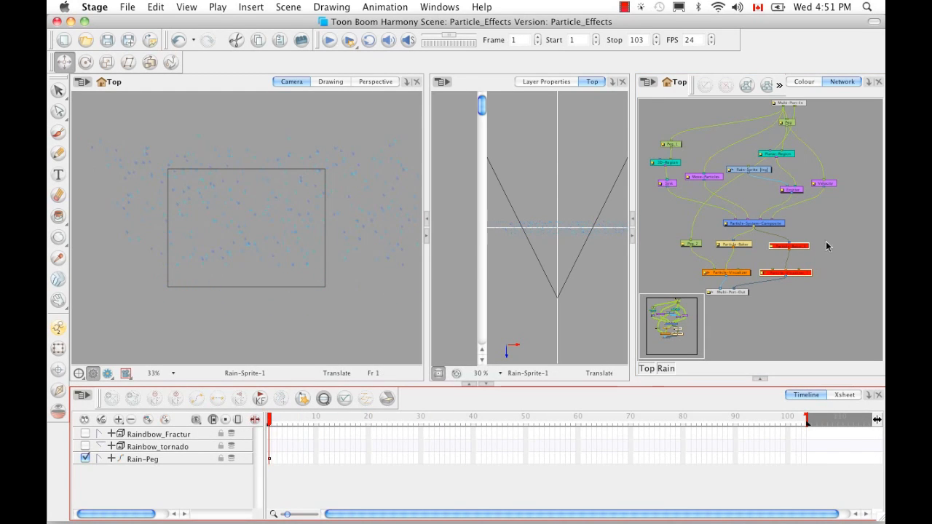
# Re-enable Particle-Baker_1 and Particle-Visualizer_1, scrub the rain preview and return to frame 1
pyautogui.click(797, 263)
pyautogui.click(763, 315)
pyautogui.click(295, 421)
pyautogui.moveTo(317, 424); pyautogui.dragTo(245, 419)
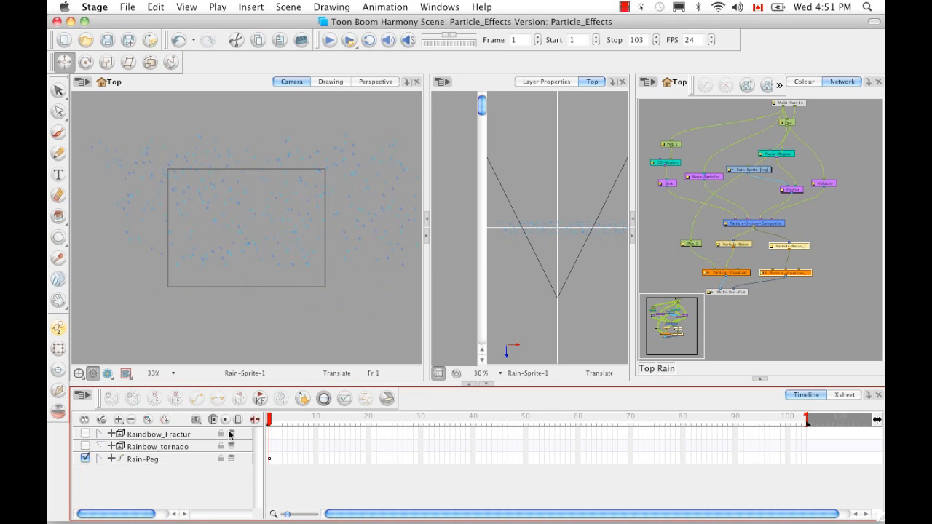
# Move the Peg_2 rain layer back in depth, away from the camera, in the Top view
pyautogui.click(690, 244)
pyautogui.moveTo(557, 247); pyautogui.dragTo(557, 192)
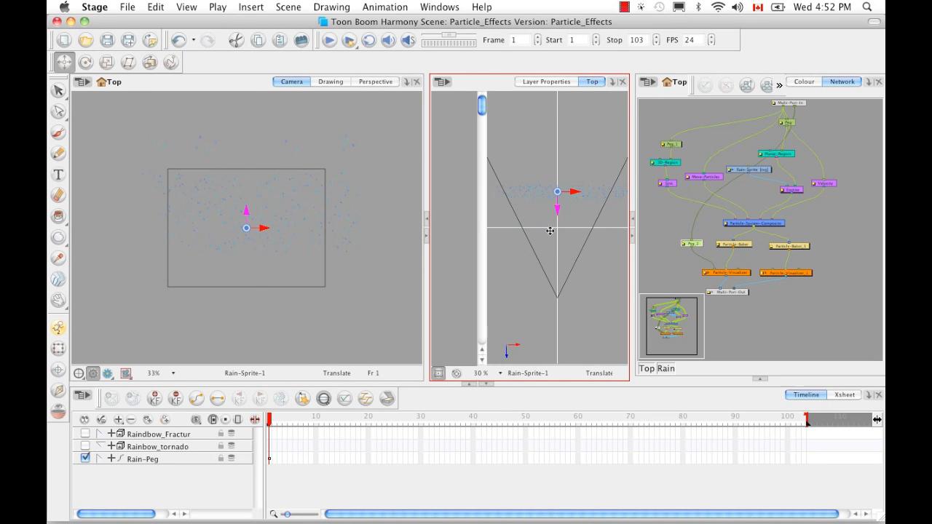
# Add a Side view beside the Top view and scrub to frame 32 to check both rain layers
pyautogui.click(611, 82)
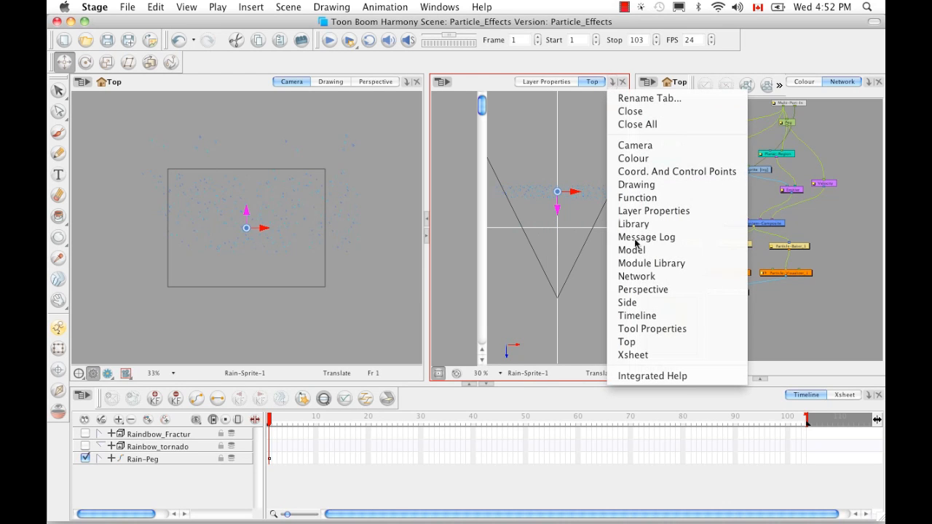
pyautogui.click(627, 302)
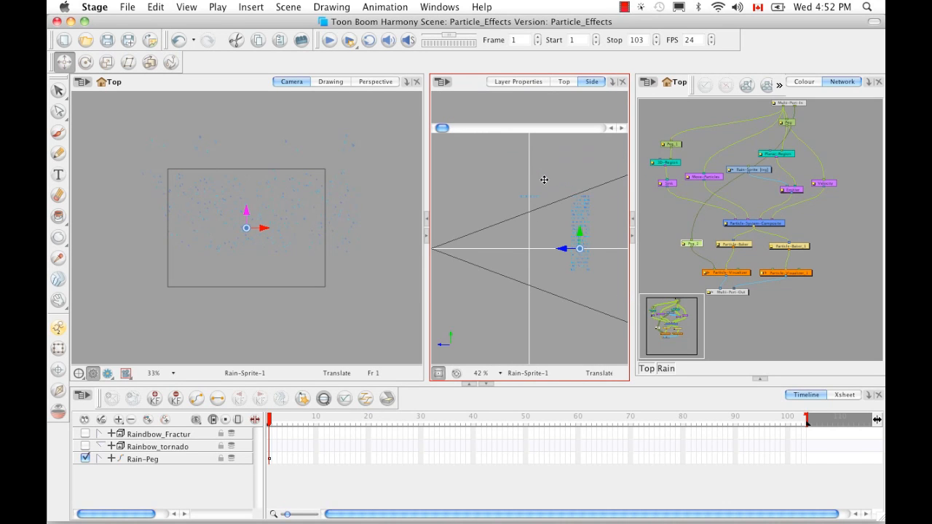
pyautogui.moveTo(280, 418); pyautogui.dragTo(430, 416)
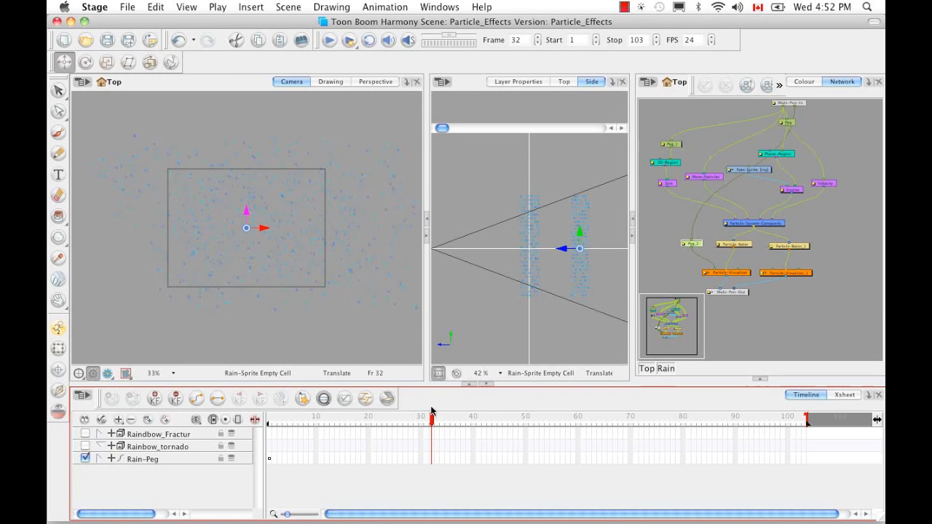
# Examine the depth separation of the two rain layers in the Top and Perspective views, and return to the Camera view
pyautogui.click(569, 82)
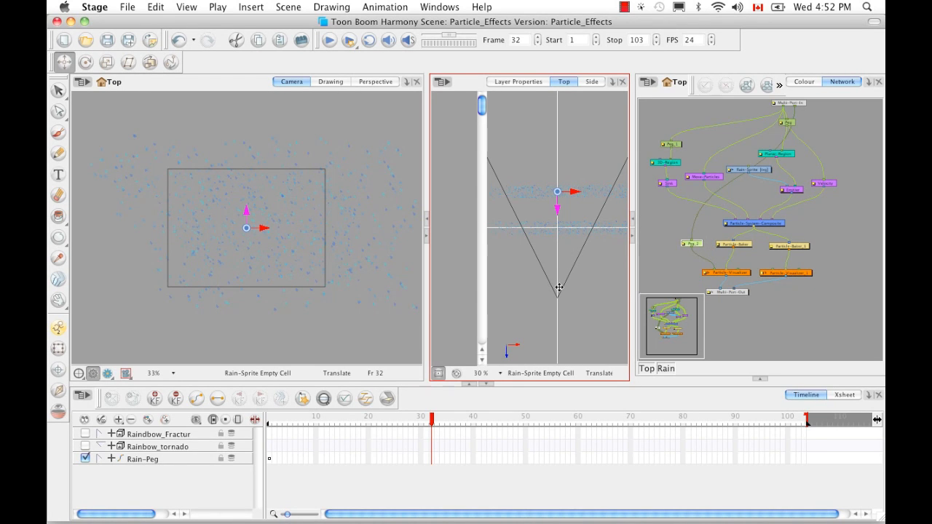
pyautogui.click(793, 275)
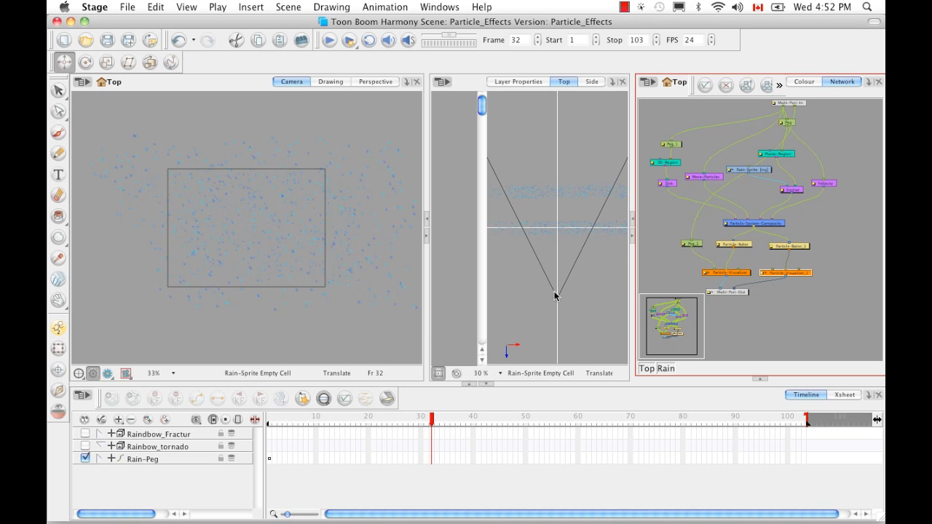
pyautogui.click(367, 81)
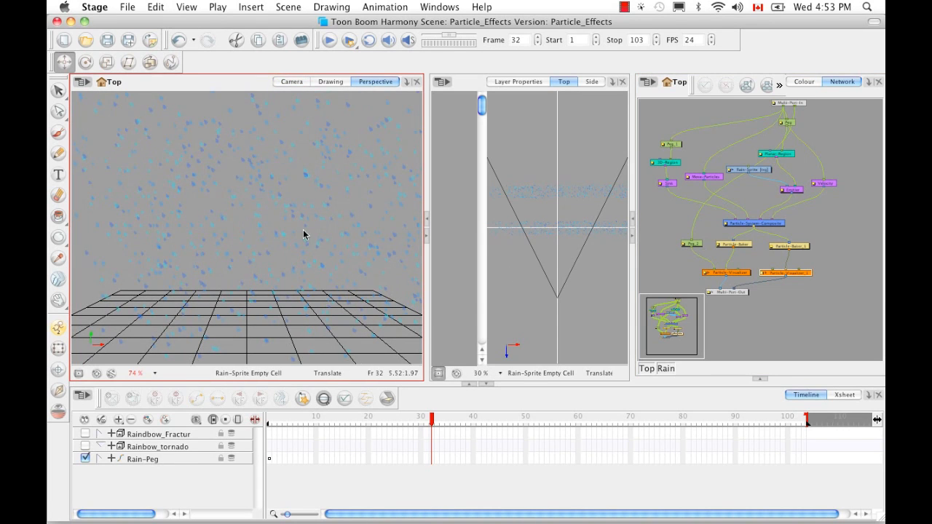
pyautogui.moveTo(327, 229); pyautogui.dragTo(201, 238)
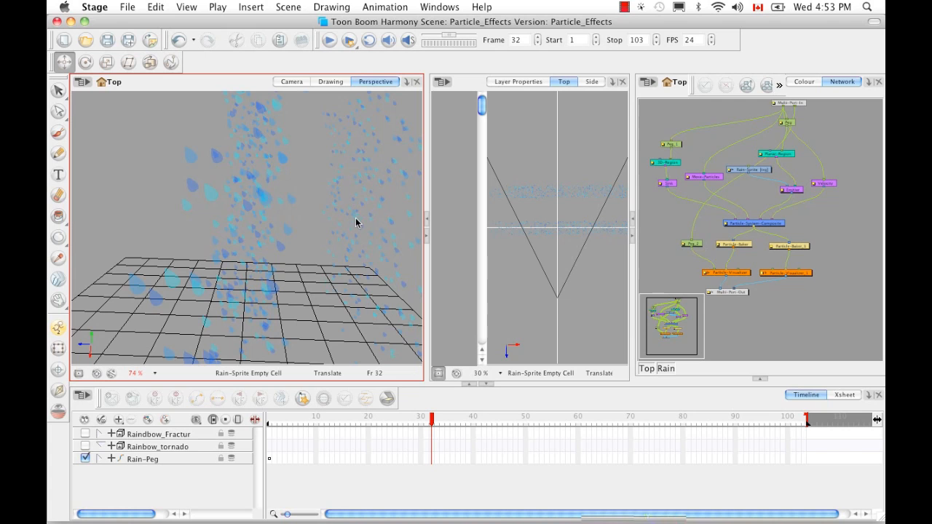
pyautogui.click(290, 82)
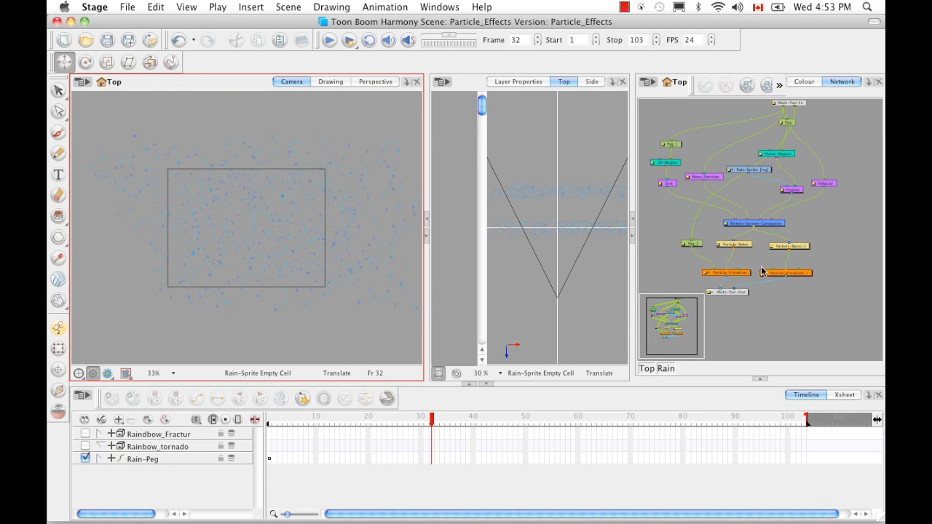
# Examine the Rain group's outputs inside the group and how they connect to the Composite in the top-level network
pyautogui.click(648, 368)
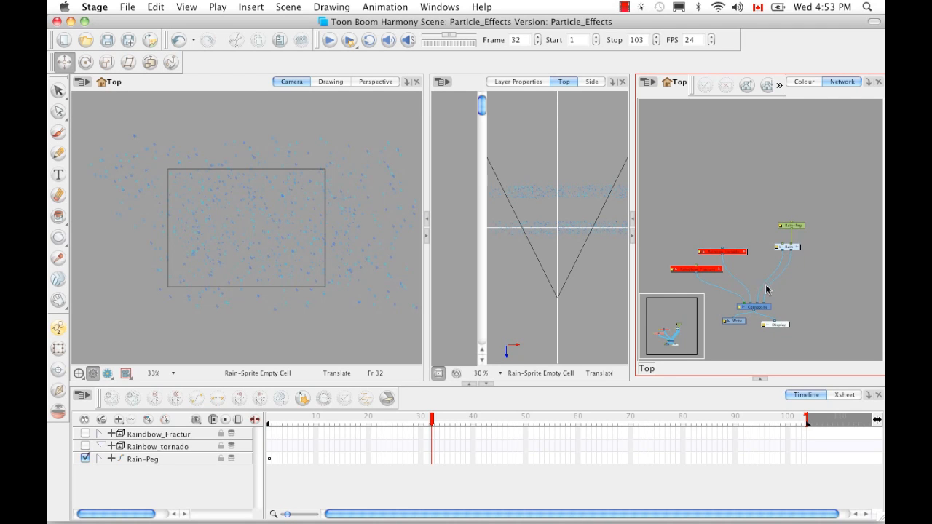
pyautogui.click(796, 249)
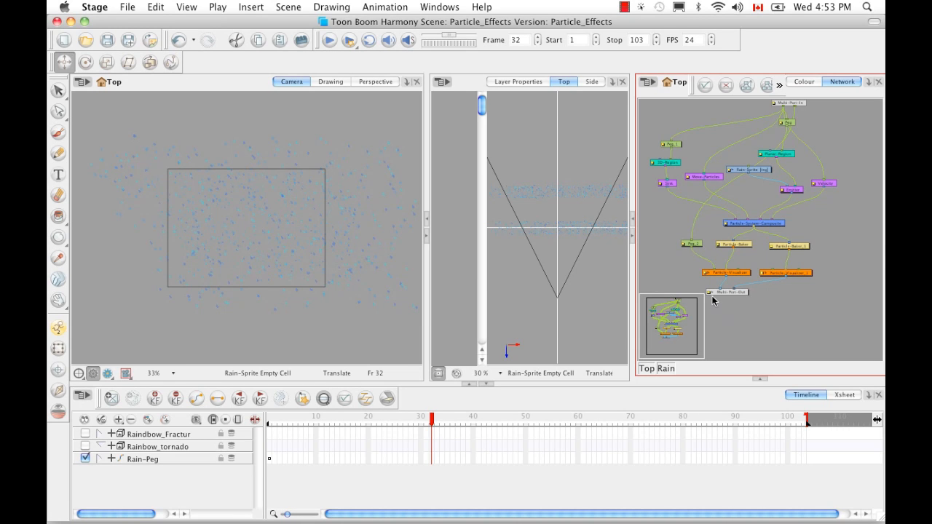
pyautogui.click(646, 369)
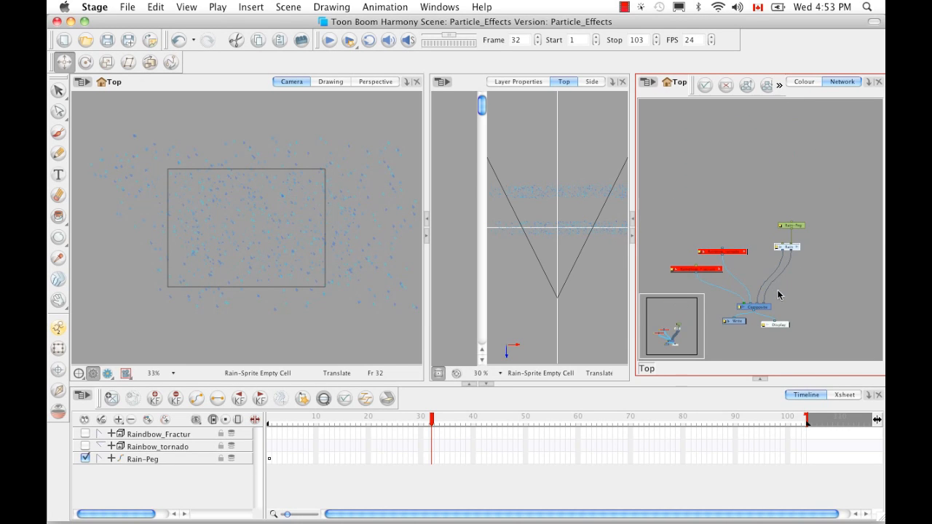
pyautogui.press('2')
pyautogui.press('2')
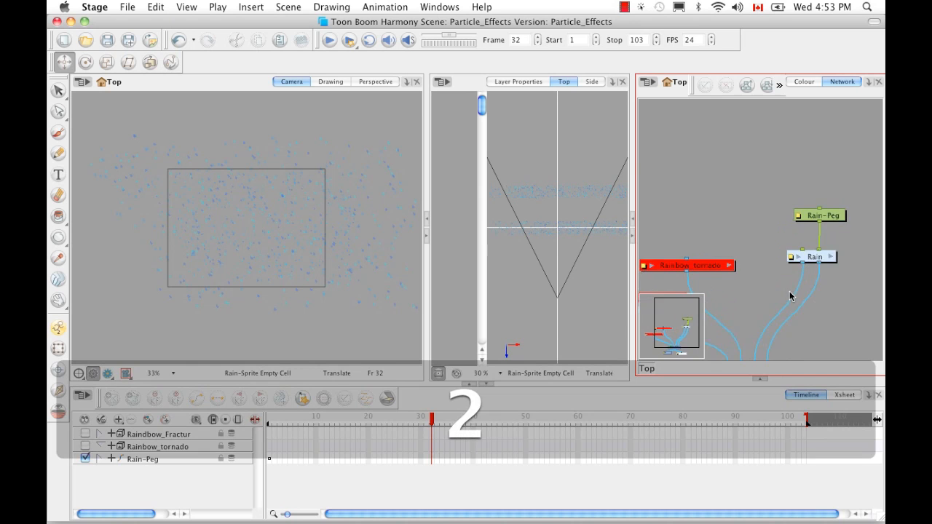
pyautogui.press('space')
pyautogui.moveTo(777, 303); pyautogui.dragTo(774, 212)
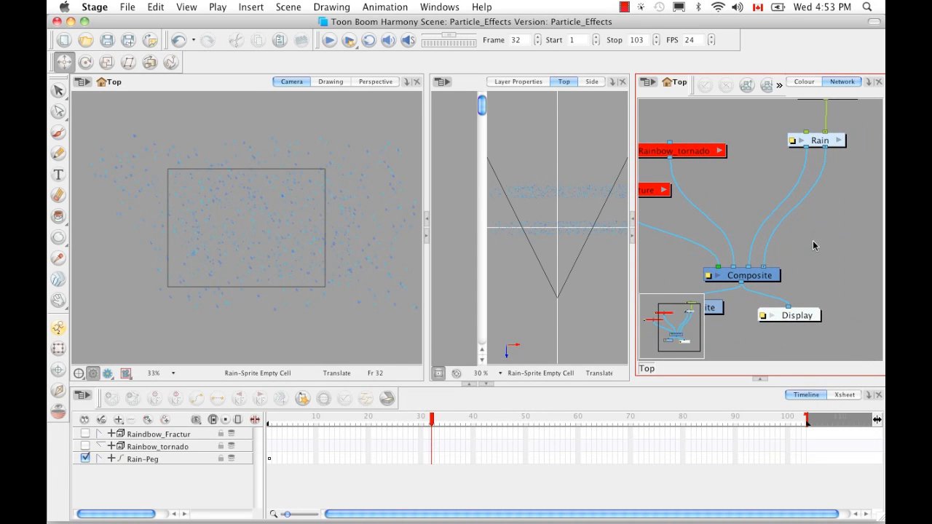
# Add a new drawing layer, return to frame 1 and choose the Rectangle tool
pyautogui.click(150, 421)
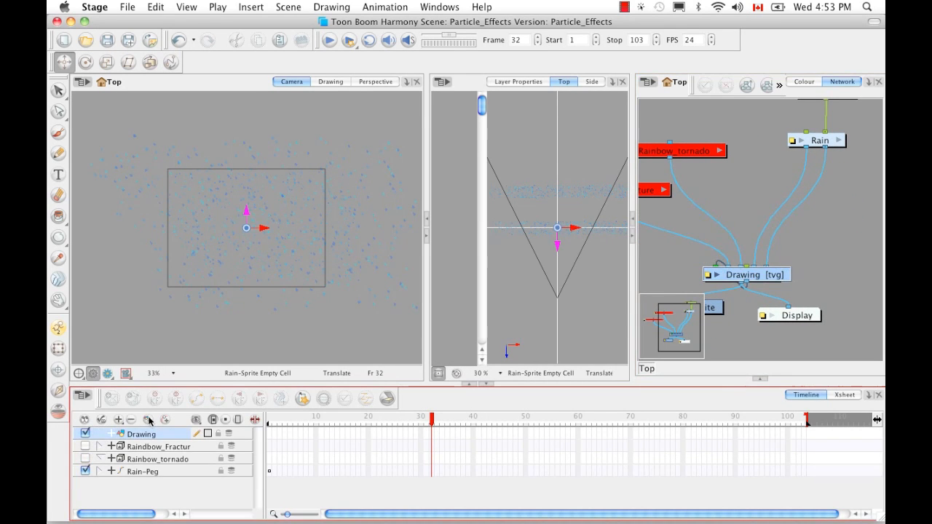
pyautogui.moveTo(431, 419); pyautogui.dragTo(265, 426)
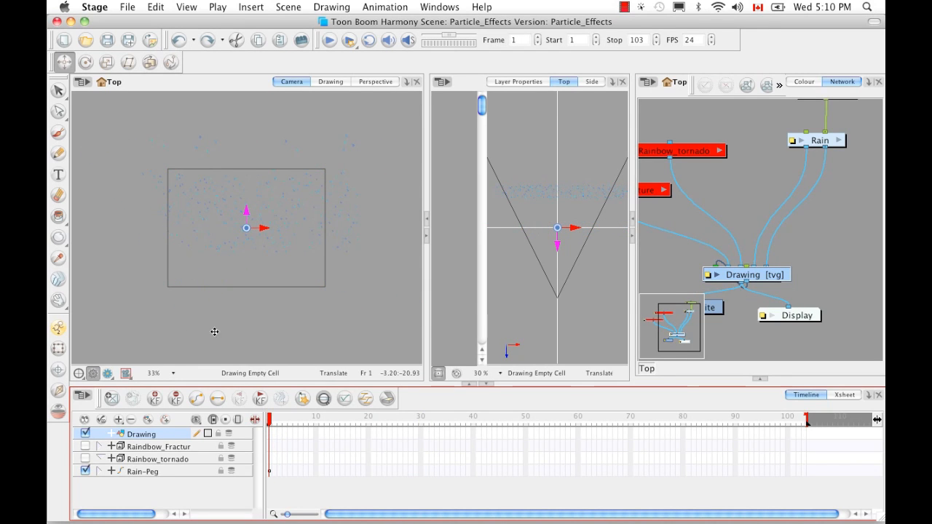
pyautogui.moveTo(62, 244); pyautogui.dragTo(122, 258)
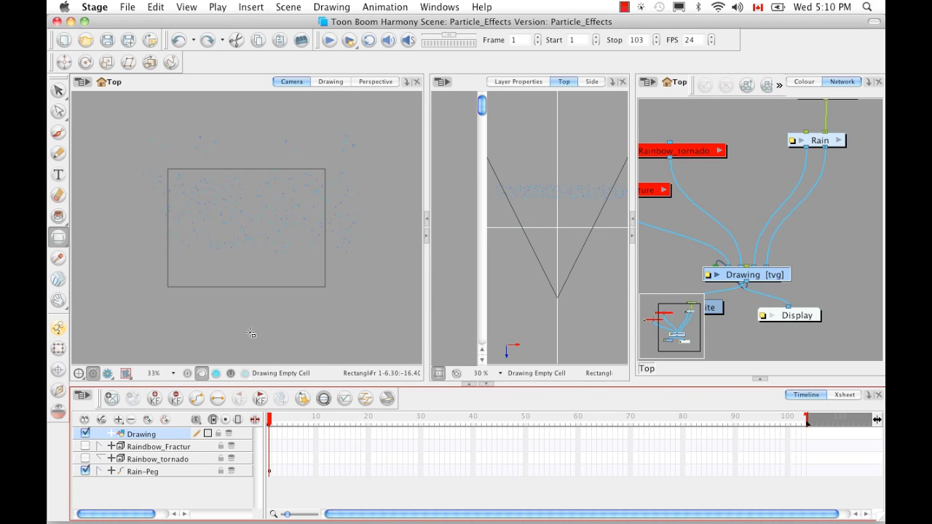
# Try to draw a rectangle on the new drawing layer in the Camera view, and undo it
pyautogui.click(761, 379)
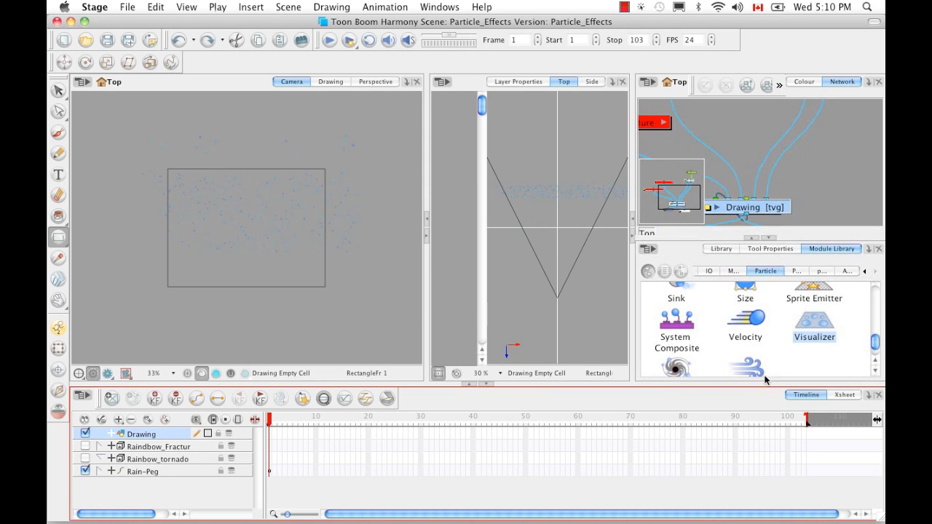
pyautogui.click(772, 248)
pyautogui.moveTo(879, 286); pyautogui.dragTo(876, 334)
pyautogui.click(211, 203)
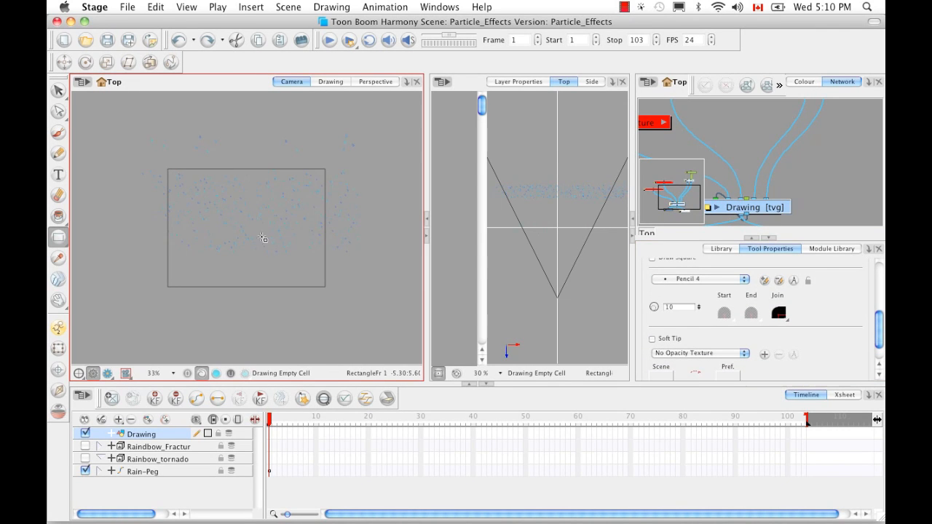
pyautogui.moveTo(299, 270); pyautogui.dragTo(300, 270)
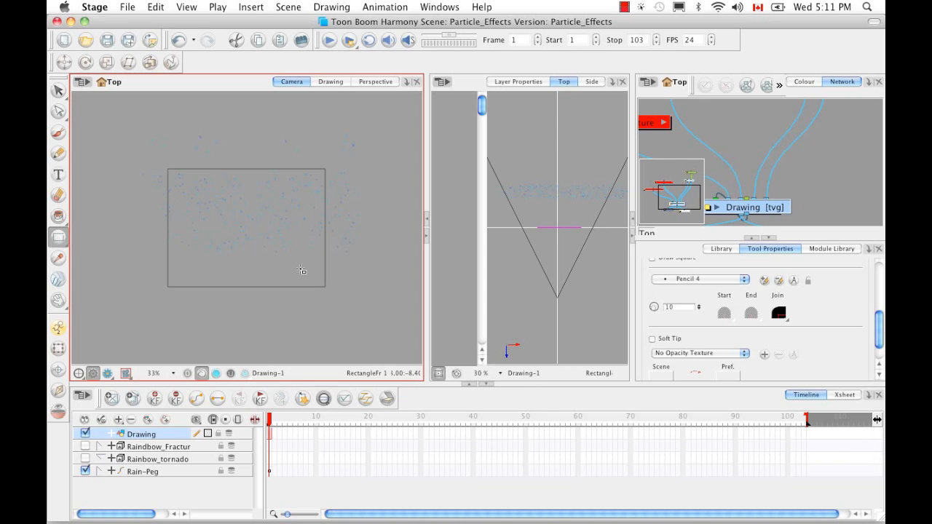
pyautogui.press('super+z')
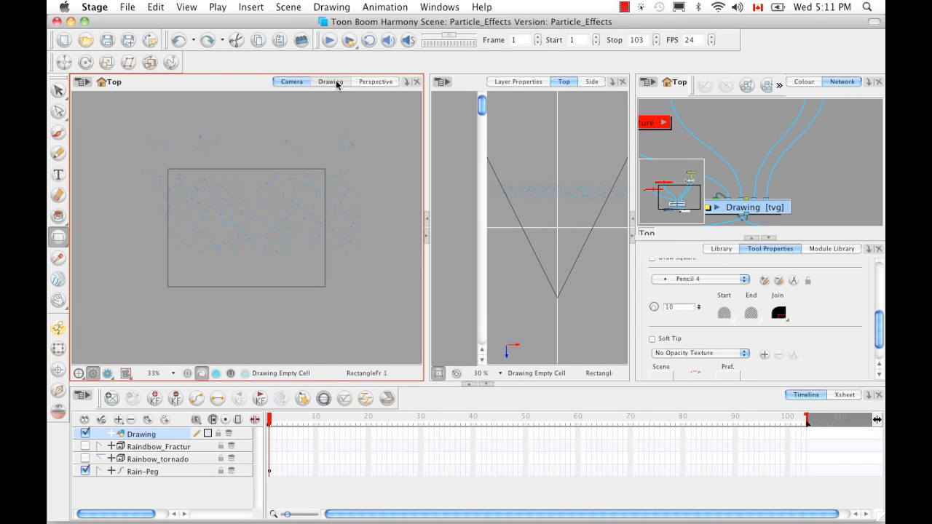
# Draw a large rectangle with the black Vectorized Line colour on the new layer in the Drawing view
pyautogui.click(335, 81)
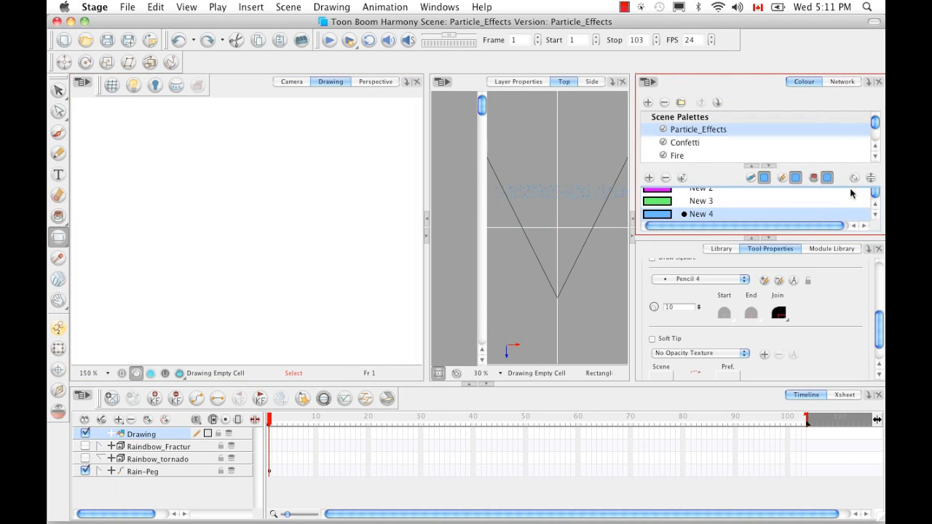
pyautogui.scroll(5, 870, 212)
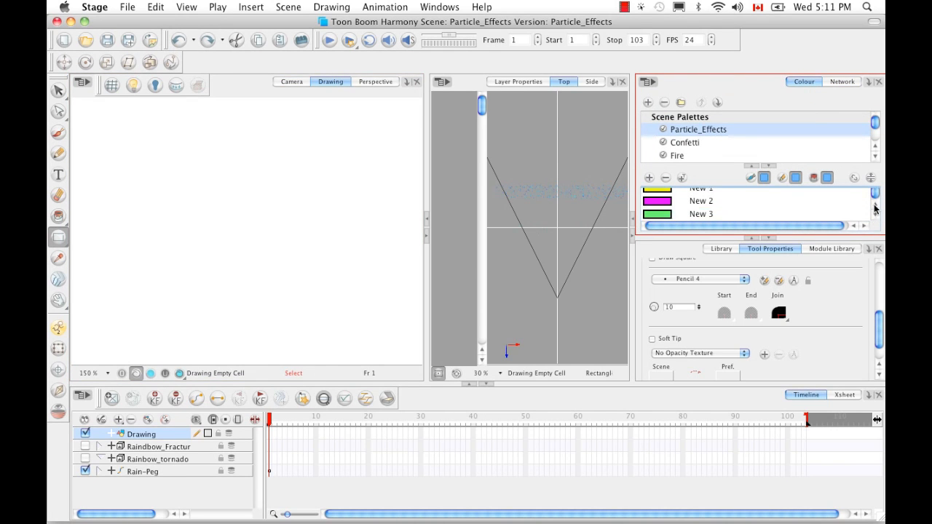
pyautogui.scroll(-2, 873, 215)
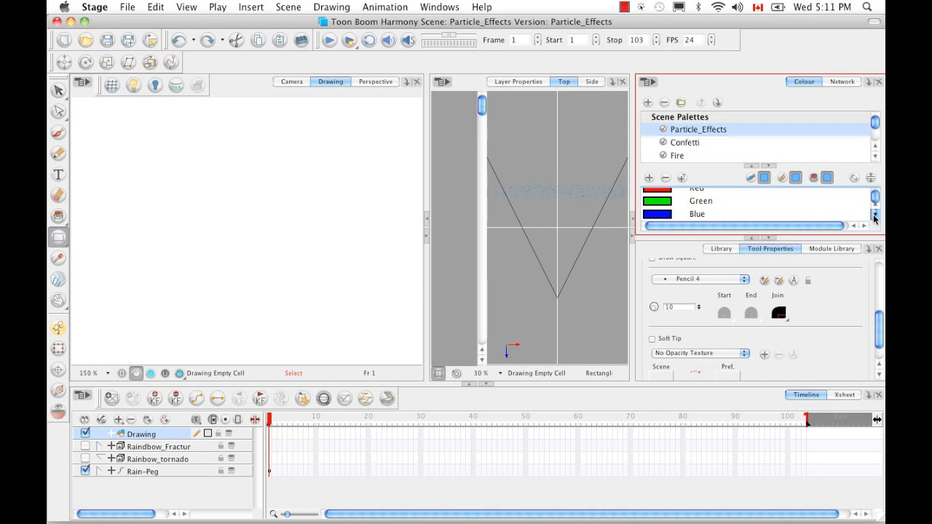
pyautogui.click(661, 217)
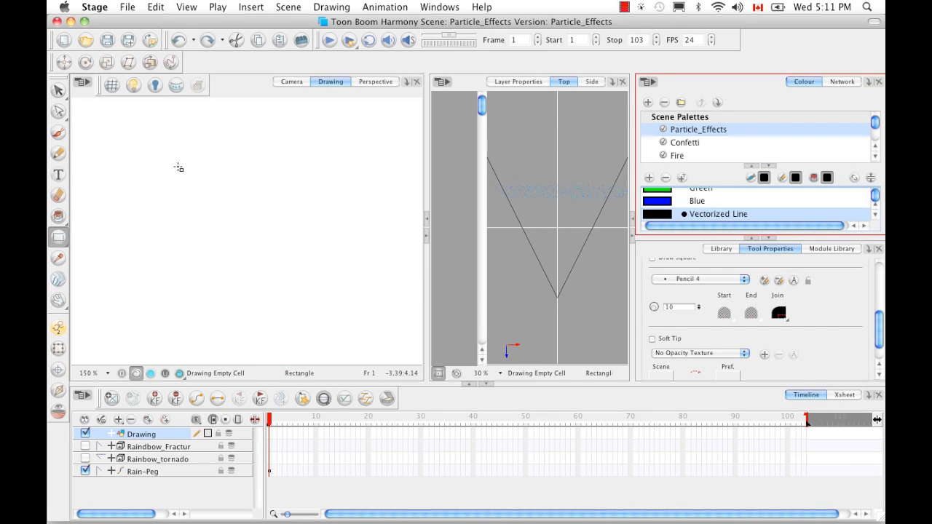
pyautogui.moveTo(167, 160)
pyautogui.mouseDown()
pyautogui.moveTo(264, 204)
pyautogui.moveTo(370, 293)
pyautogui.moveTo(354, 304)
pyautogui.mouseUp()
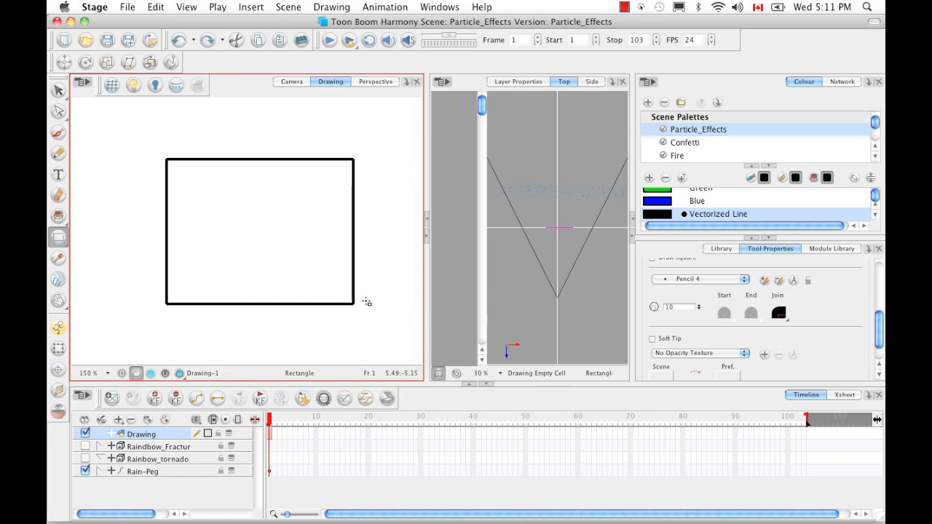
# Fill the rectangle with the yellow New 1 colour from the Particle_Effects palette using the Paint tool
pyautogui.click(874, 215)
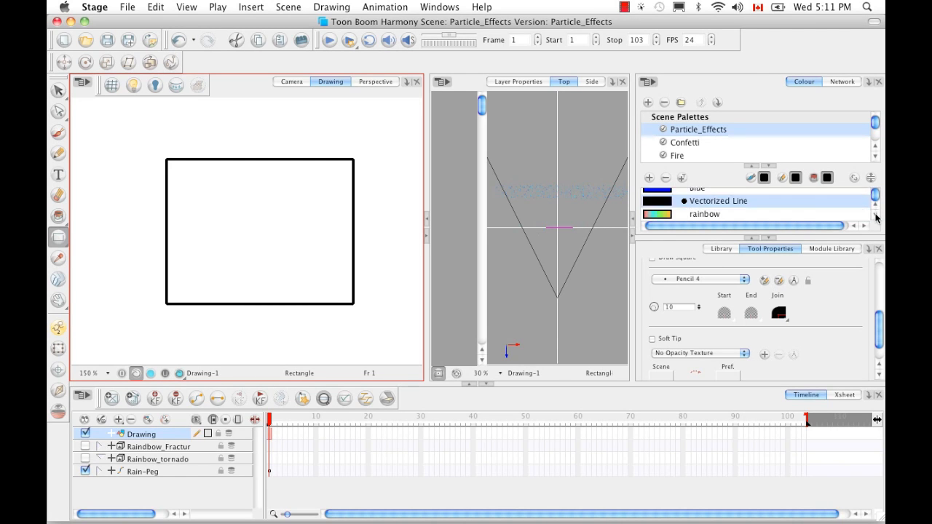
pyautogui.click(874, 215)
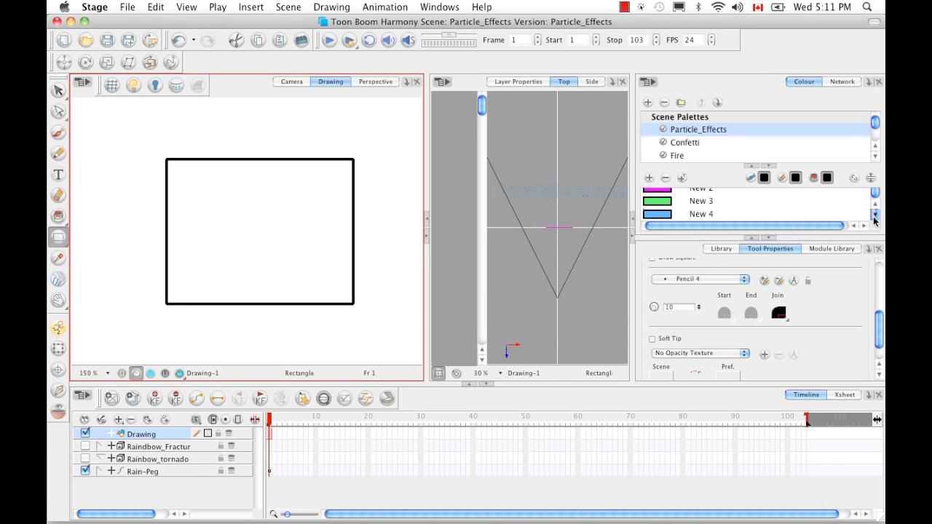
pyautogui.click(875, 207)
pyautogui.click(875, 208)
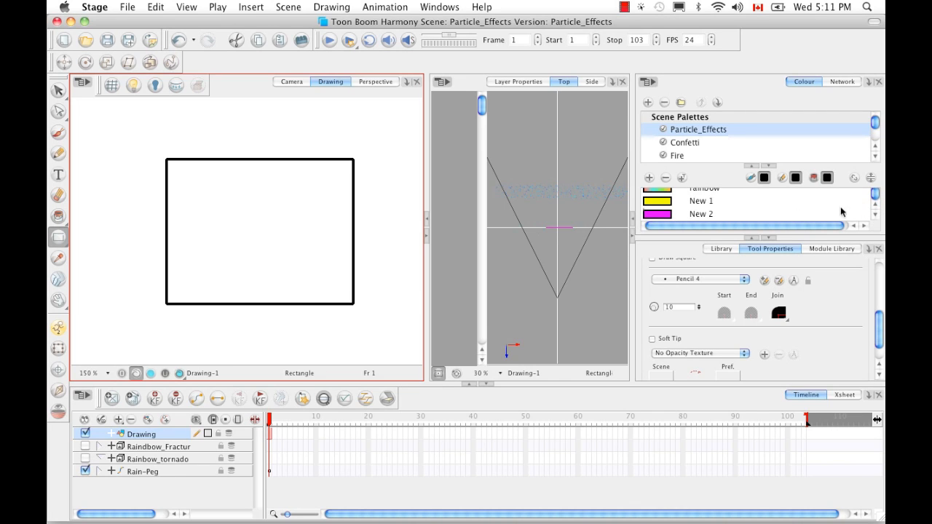
pyautogui.click(658, 204)
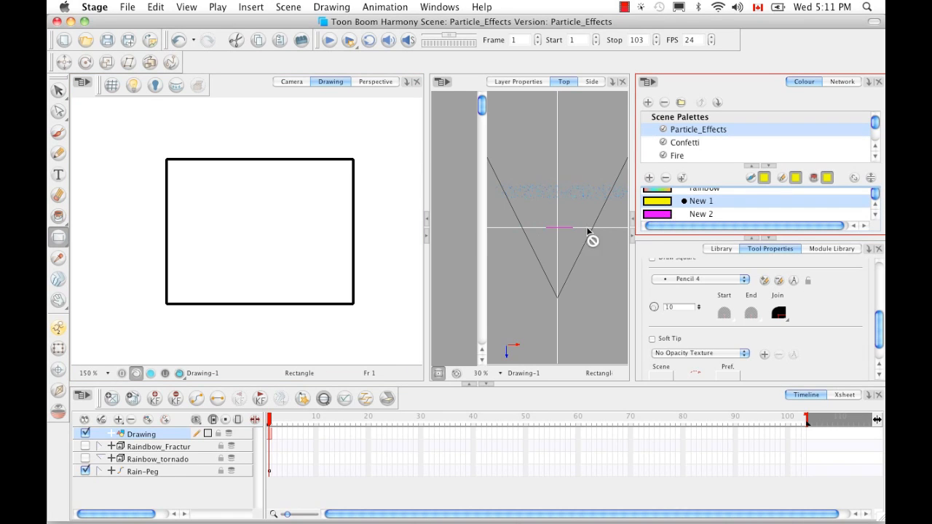
pyautogui.click(58, 216)
pyautogui.click(240, 231)
# Change the New 1 colour to a paler, less saturated yellow and switch back to the Camera view
pyautogui.doubleClick(658, 201)
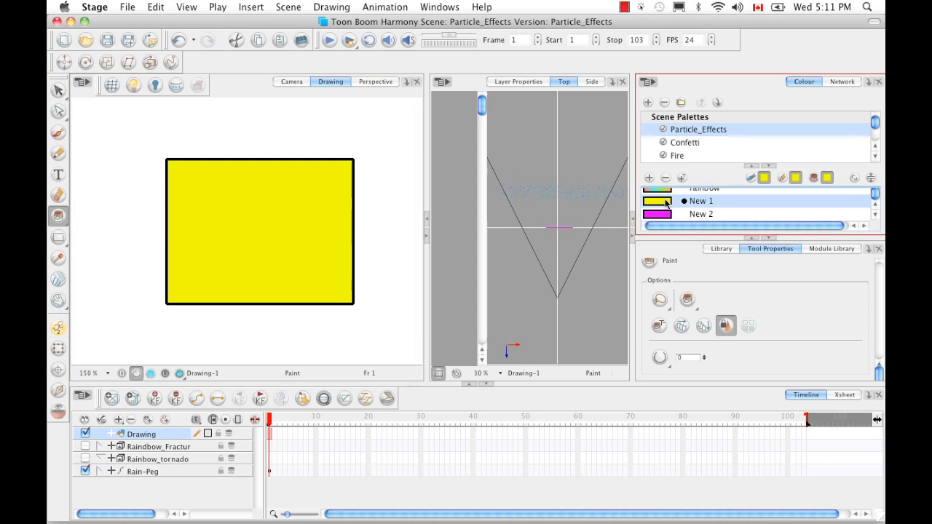
pyautogui.moveTo(497, 137)
pyautogui.mouseDown()
pyautogui.moveTo(443, 143)
pyautogui.moveTo(424, 155)
pyautogui.mouseUp()
pyautogui.click(336, 100)
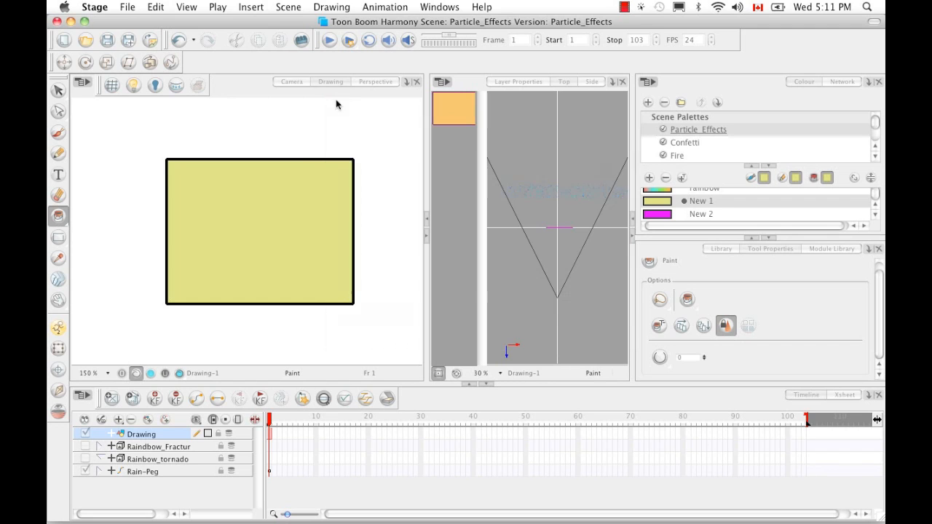
pyautogui.click(291, 83)
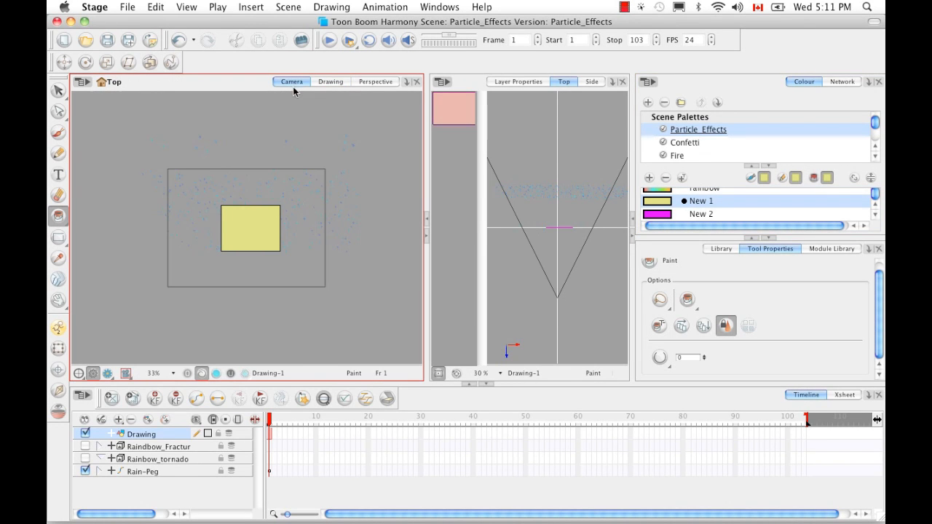
# Extend the drawing's exposure to frame 100 in the timeline
pyautogui.moveTo(271, 420)
pyautogui.mouseDown()
pyautogui.moveTo(296, 420)
pyautogui.moveTo(269, 420)
pyautogui.mouseUp()
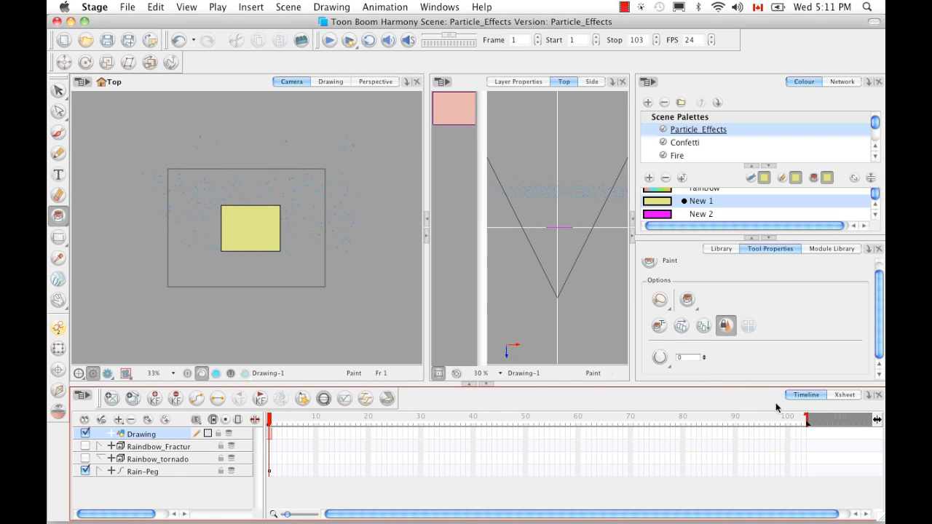
pyautogui.click(786, 433)
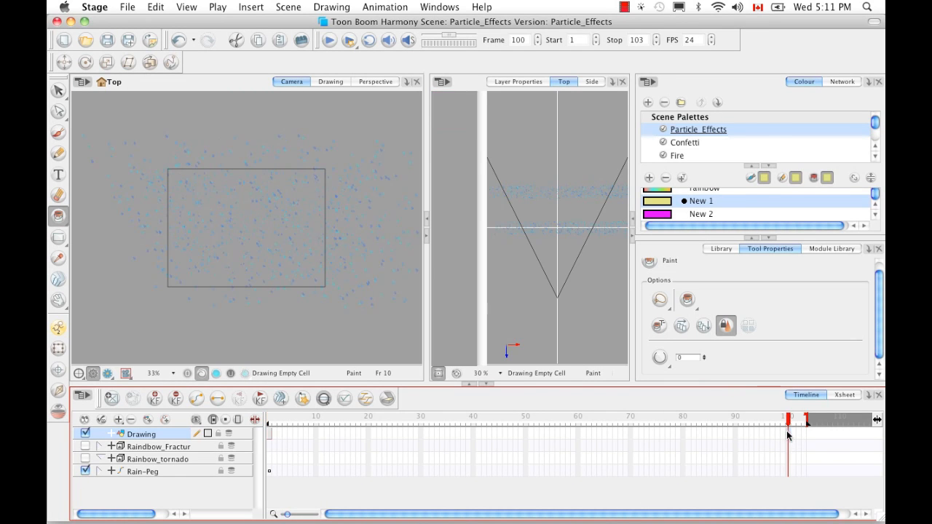
pyautogui.rightClick(786, 433)
pyautogui.moveTo(766, 310)
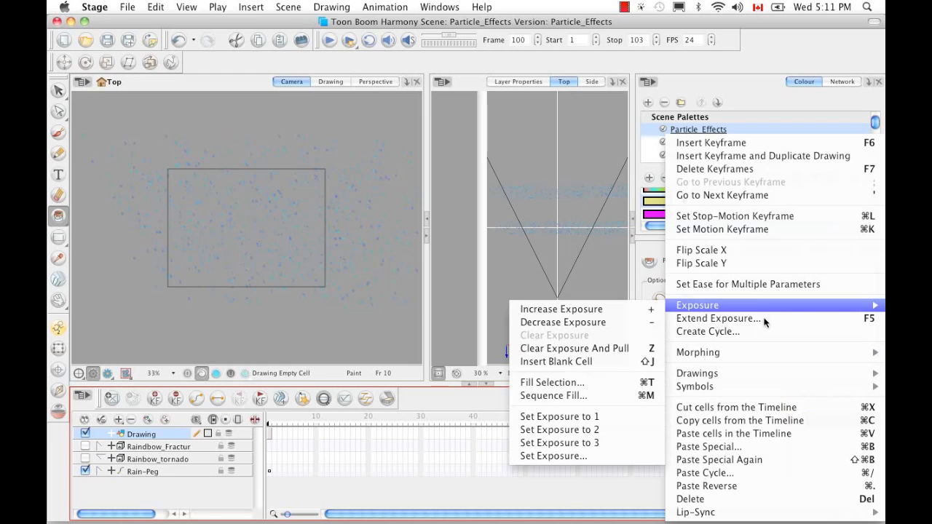
pyautogui.click(751, 320)
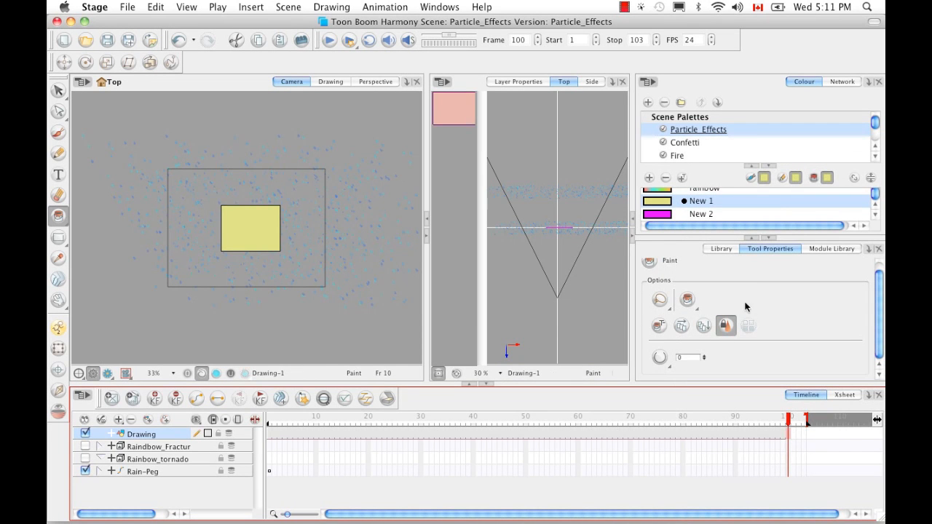
# At frame 61, move the rectangle drawing back in depth between the two rain layers in the Top view
pyautogui.moveTo(785, 417); pyautogui.dragTo(583, 422)
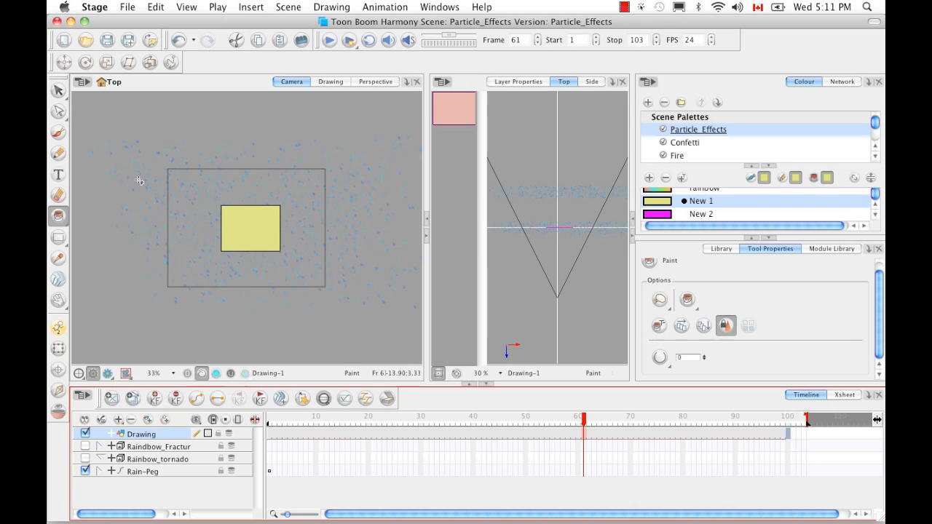
pyautogui.click(64, 62)
pyautogui.click(555, 239)
pyautogui.moveTo(555, 240); pyautogui.dragTo(556, 231)
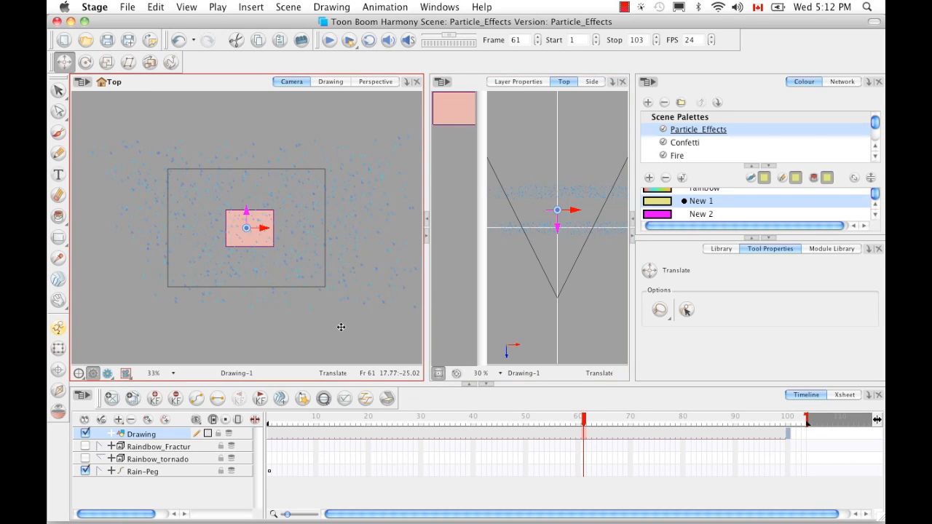
# Scrub the timeline back to frame 57 and examine the drawing between the rain layers at close range in the Camera view
pyautogui.click(573, 421)
pyautogui.moveTo(572, 420)
pyautogui.mouseDown()
pyautogui.moveTo(519, 420)
pyautogui.moveTo(674, 421)
pyautogui.moveTo(499, 422)
pyautogui.moveTo(584, 426)
pyautogui.mouseUp()
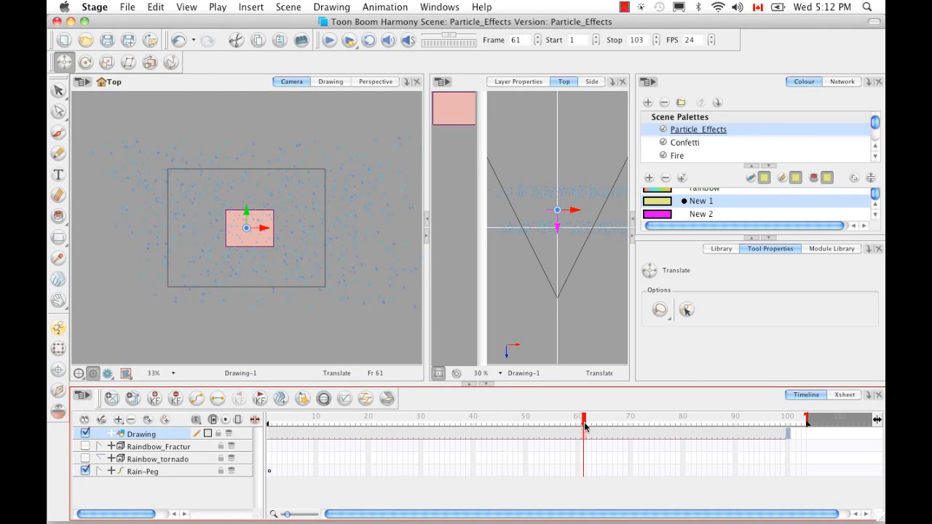
pyautogui.moveTo(585, 426); pyautogui.dragTo(562, 420)
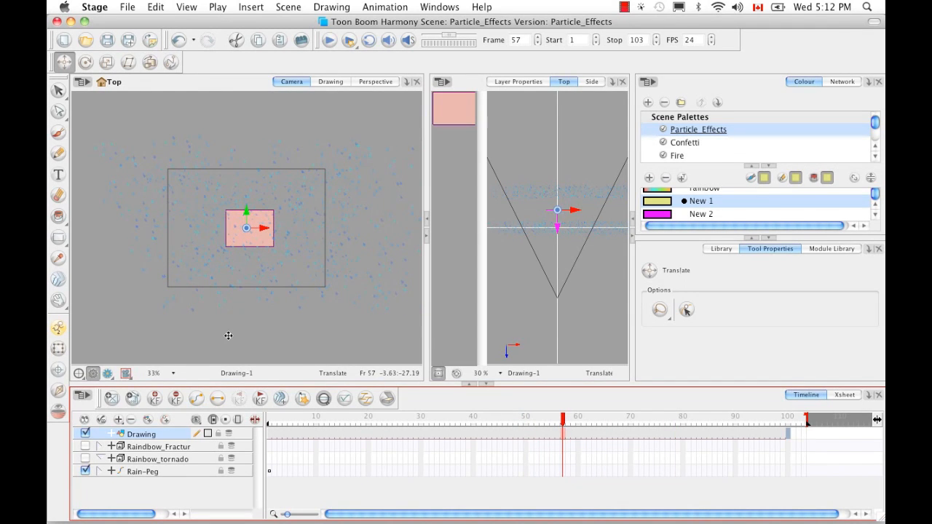
pyautogui.click(301, 373)
pyautogui.hotkey('shift', 'm')
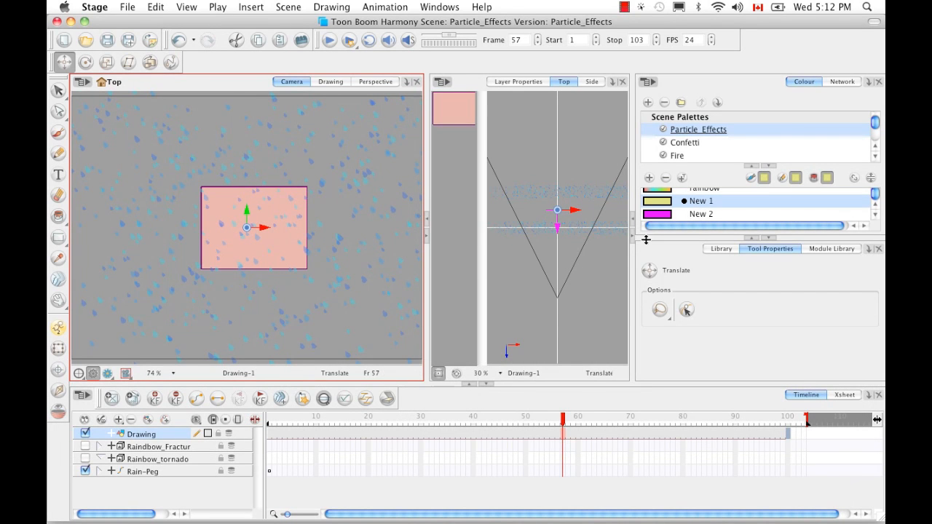
# In the network, plug the Drawing module into the Composite between the two Rain connections, and check the drawing's position in the Perspective view
pyautogui.click(842, 81)
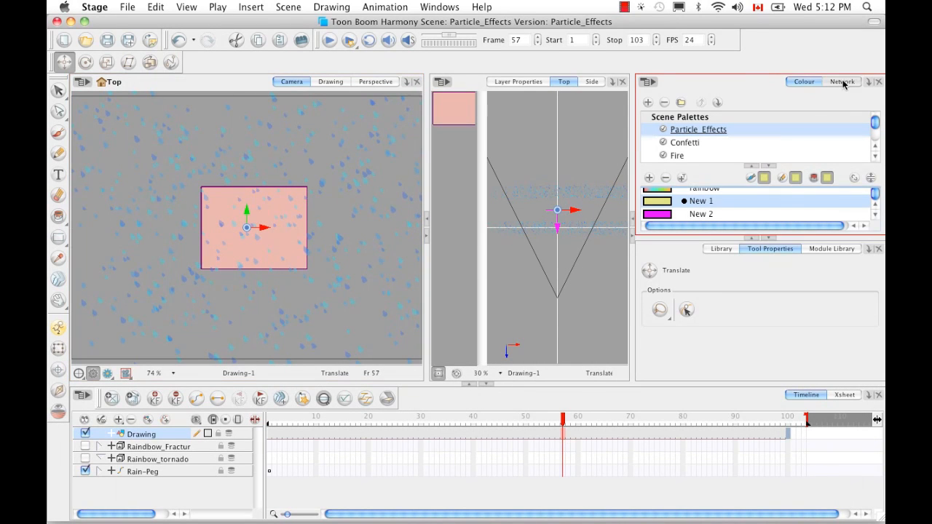
pyautogui.click(769, 238)
pyautogui.moveTo(776, 271)
pyautogui.mouseDown()
pyautogui.moveTo(744, 207)
pyautogui.moveTo(764, 189)
pyautogui.moveTo(756, 181)
pyautogui.mouseUp()
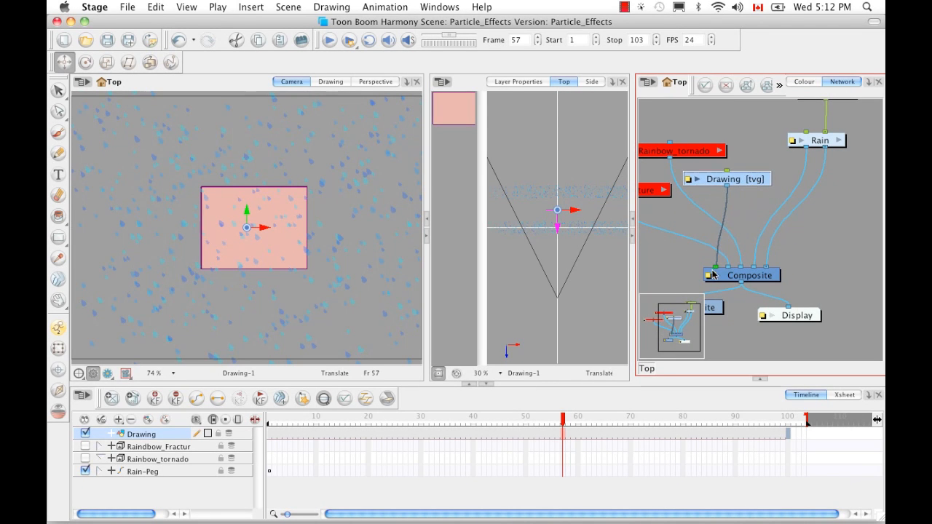
pyautogui.moveTo(717, 267)
pyautogui.mouseDown()
pyautogui.moveTo(763, 269)
pyautogui.moveTo(755, 270)
pyautogui.mouseUp()
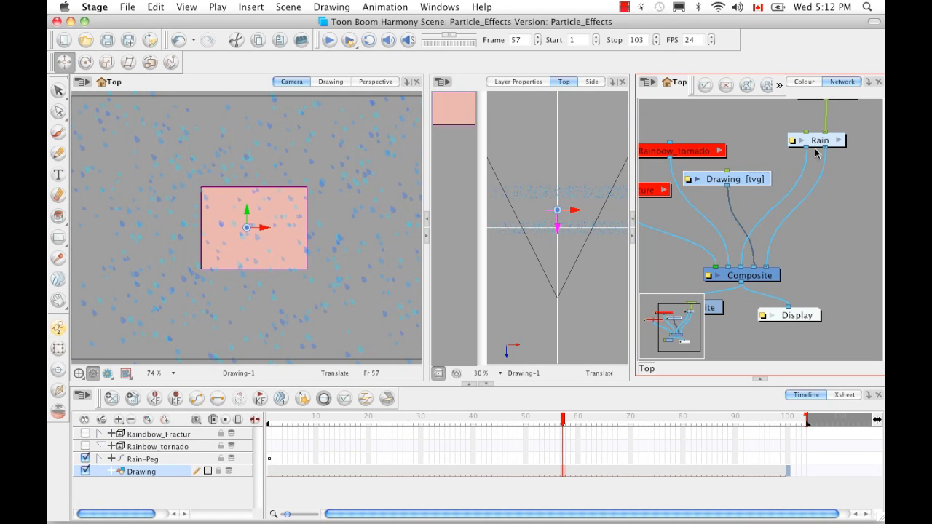
pyautogui.moveTo(762, 181)
pyautogui.mouseDown()
pyautogui.moveTo(825, 181)
pyautogui.moveTo(810, 179)
pyautogui.mouseUp()
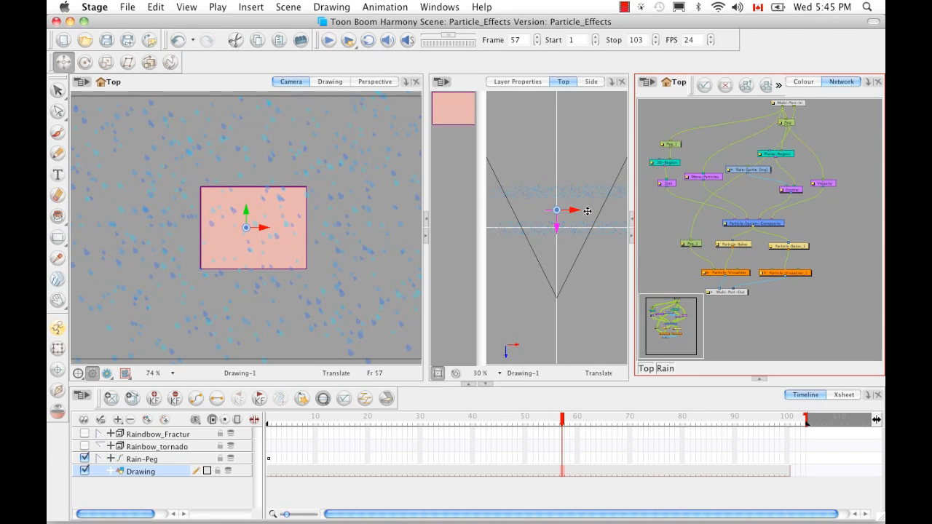
pyautogui.click(373, 81)
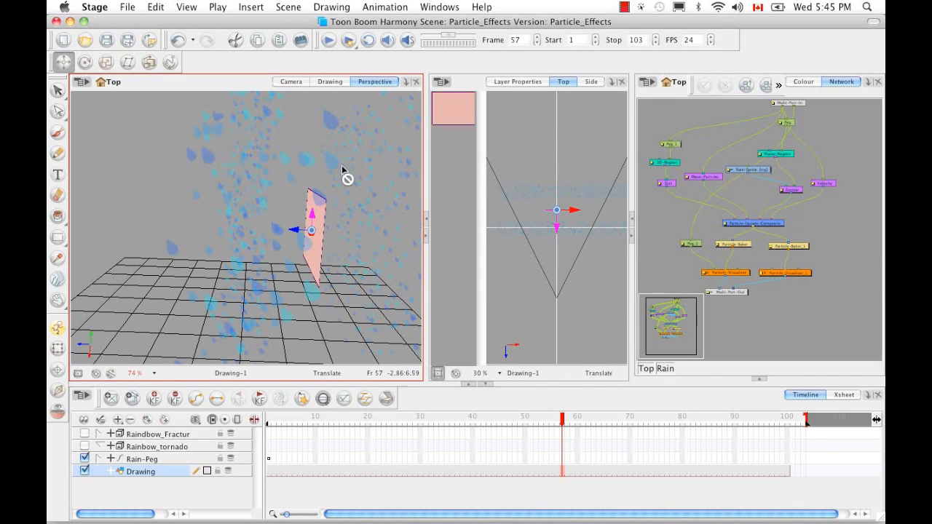
pyautogui.click(292, 81)
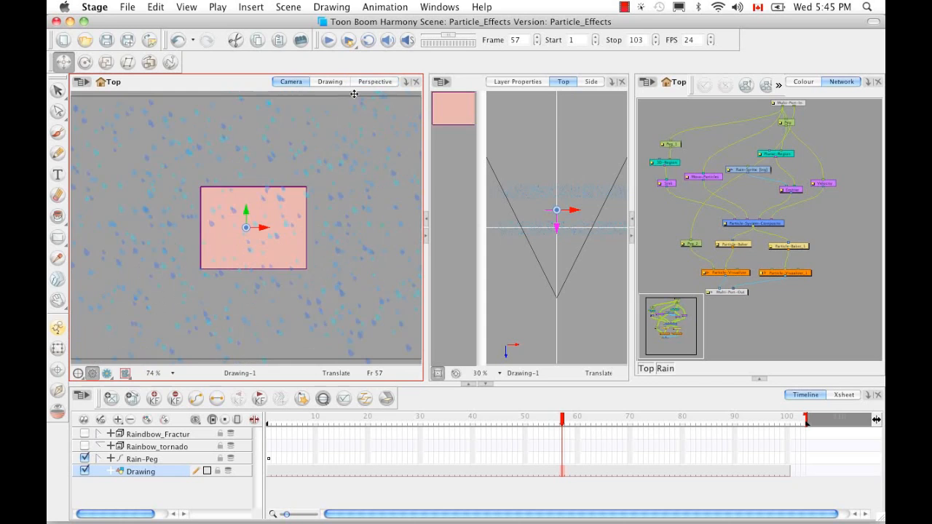
# Inside the Rain group, disable and re-enable the baker and visualizer pair of each rain layer in turn to view the layers separately
pyautogui.click(840, 240)
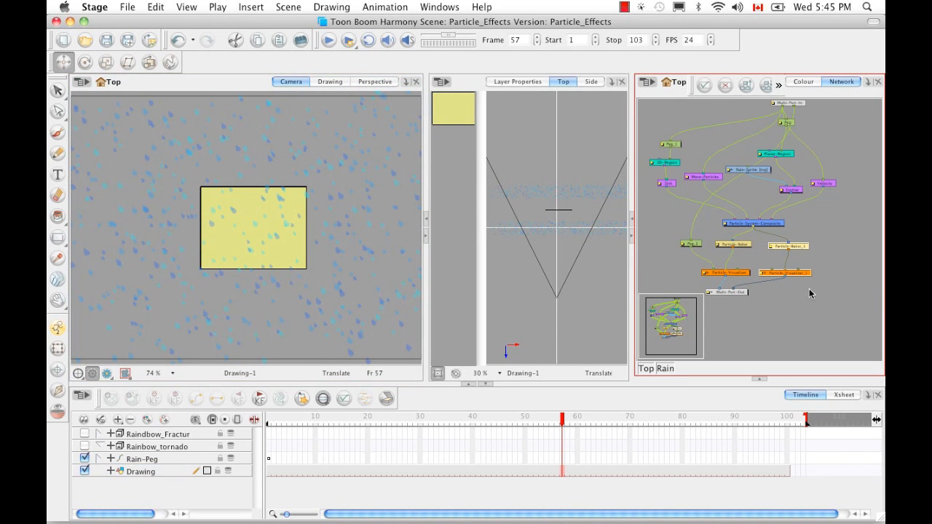
pyautogui.press('d')
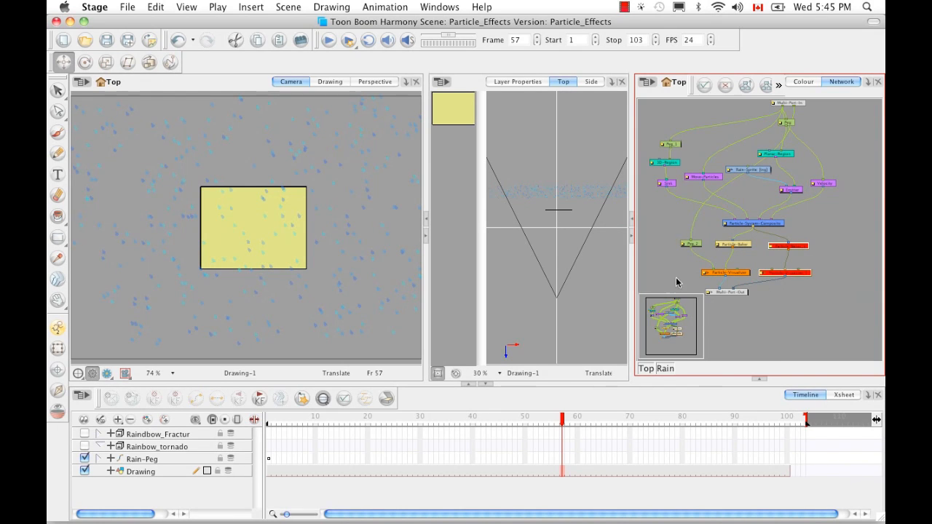
pyautogui.press('a')
pyautogui.moveTo(710, 230); pyautogui.dragTo(738, 281)
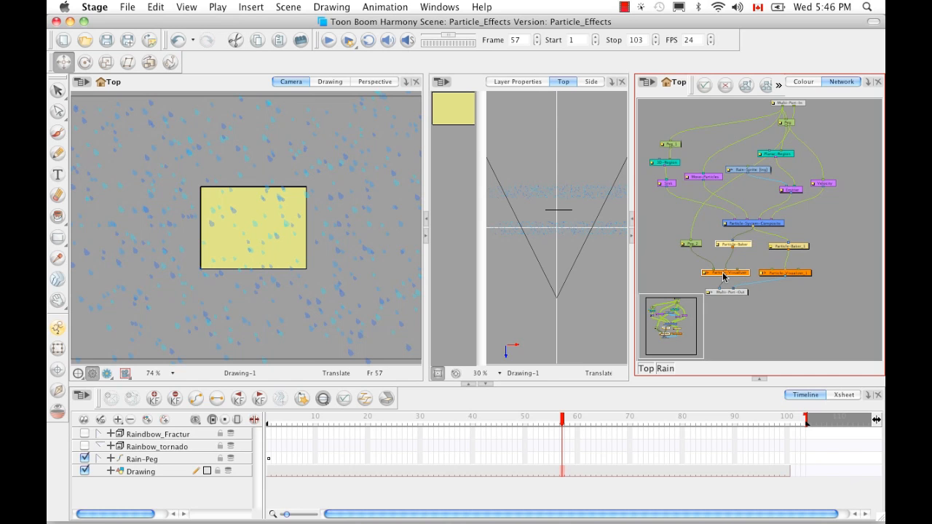
pyautogui.press('d')
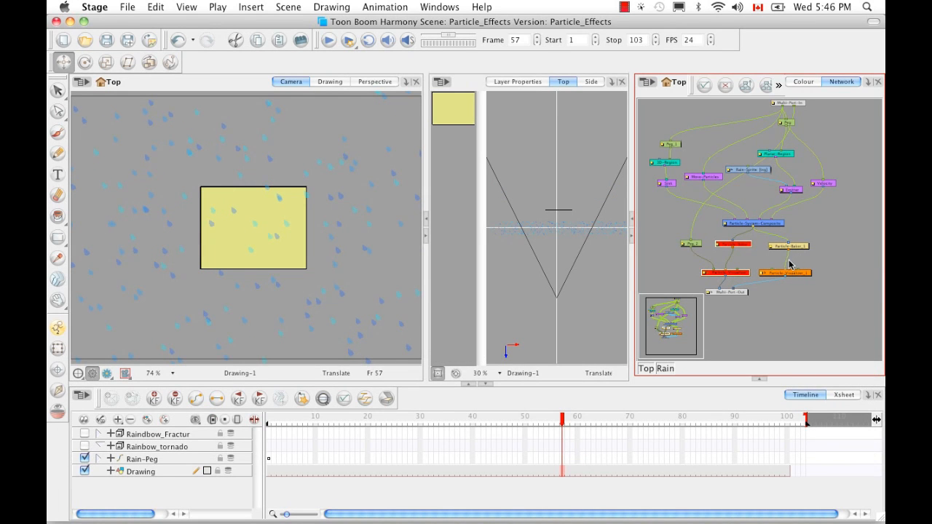
pyautogui.moveTo(708, 233); pyautogui.dragTo(736, 280)
pyautogui.press('a')
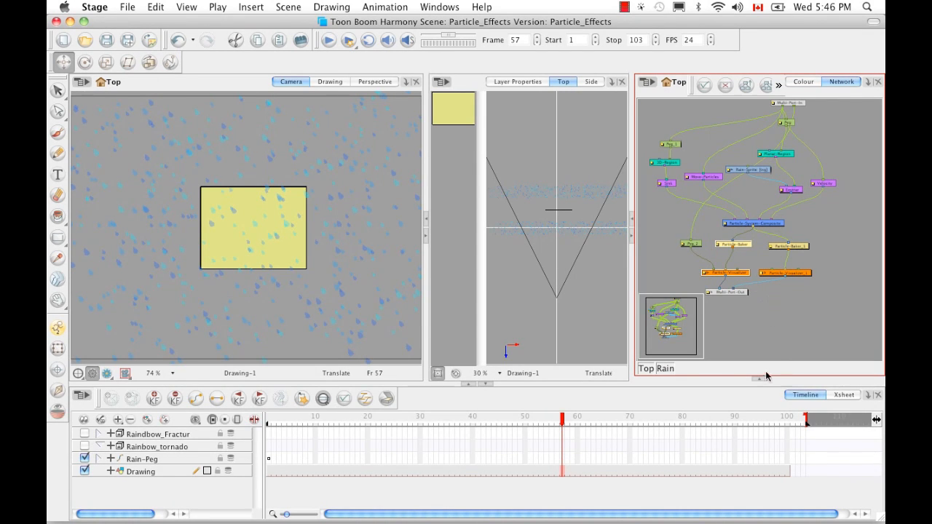
# Add a Peg module from the Module Library's Favorites to the Rain network and connect it to the rear rain layer's Particle Visualizer
pyautogui.click(759, 380)
pyautogui.click(825, 249)
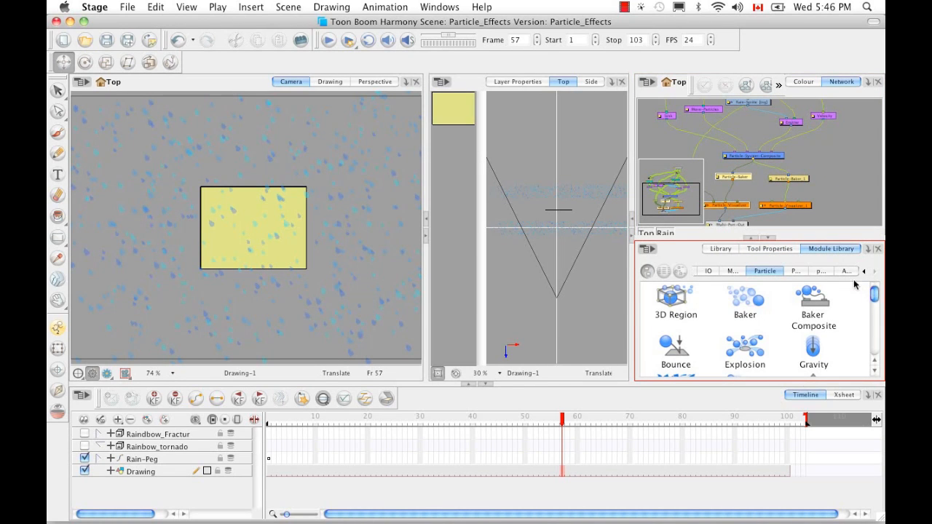
pyautogui.click(863, 270)
pyautogui.click(863, 271)
pyautogui.click(863, 271)
pyautogui.click(863, 271)
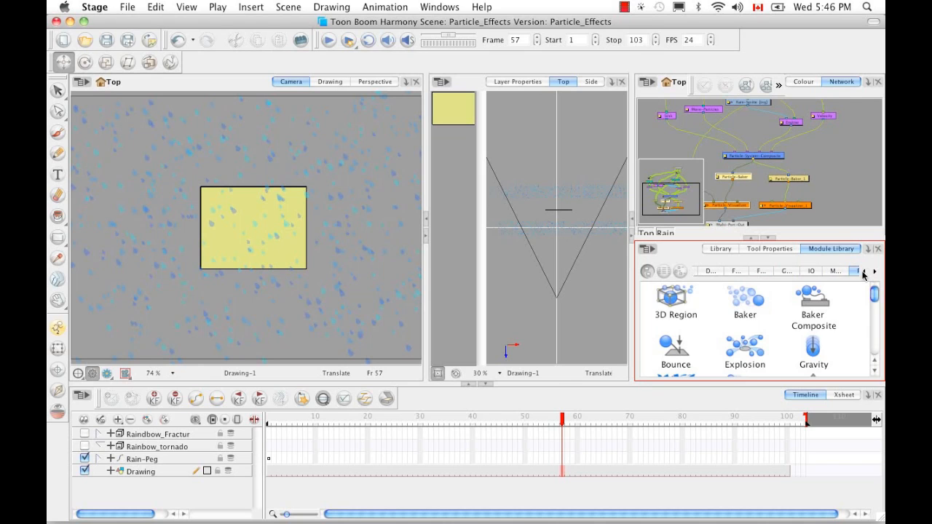
pyautogui.click(744, 270)
pyautogui.moveTo(874, 313); pyautogui.dragTo(873, 328)
pyautogui.moveTo(813, 312); pyautogui.dragTo(823, 166)
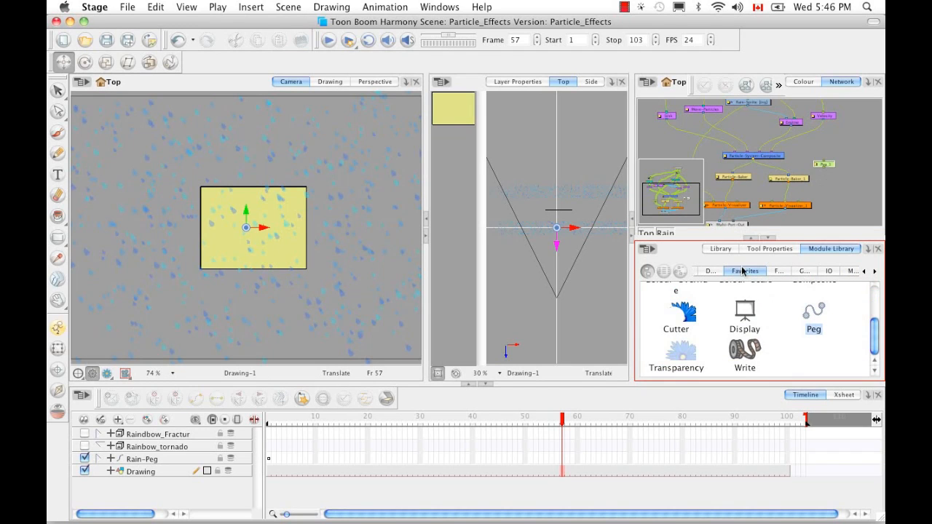
pyautogui.click(767, 238)
pyautogui.moveTo(827, 235); pyautogui.dragTo(740, 272)
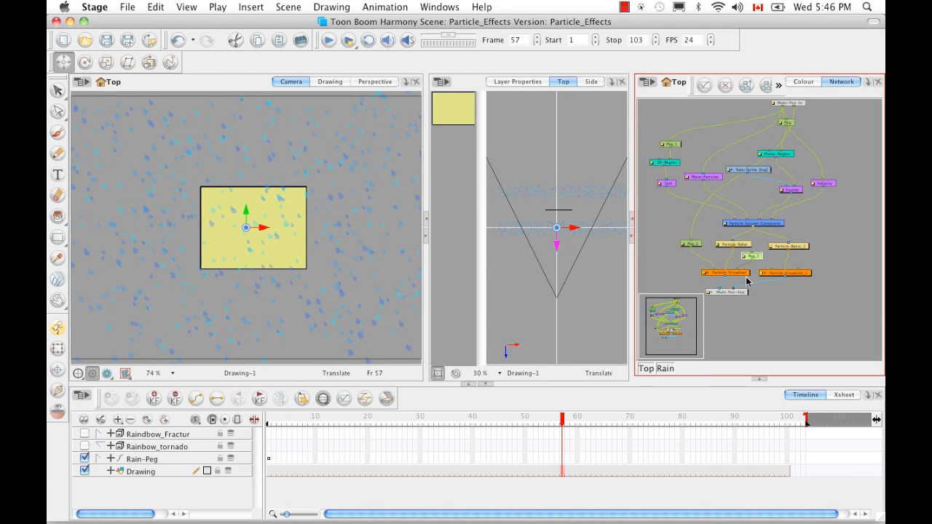
# At frame 1, move the new peg back in depth in the Top view to the rear rain layer's position
pyautogui.click(536, 83)
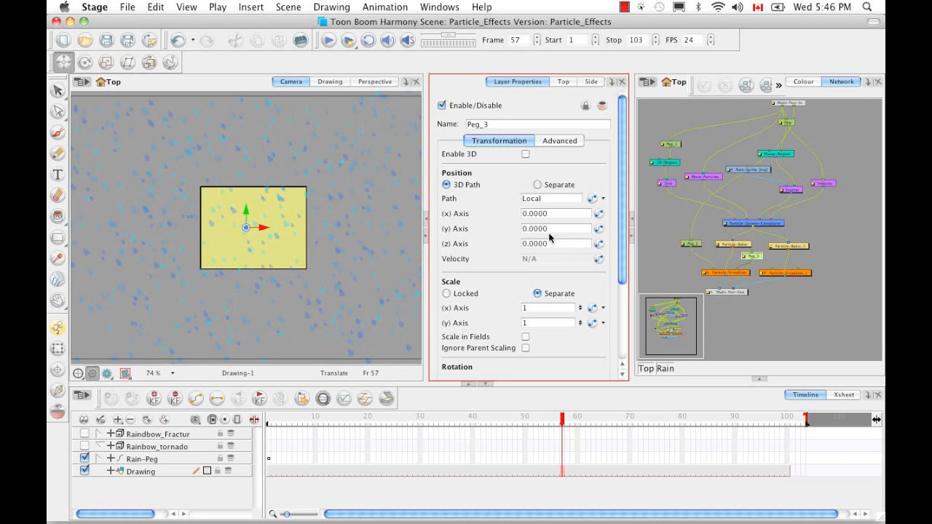
pyautogui.click(563, 82)
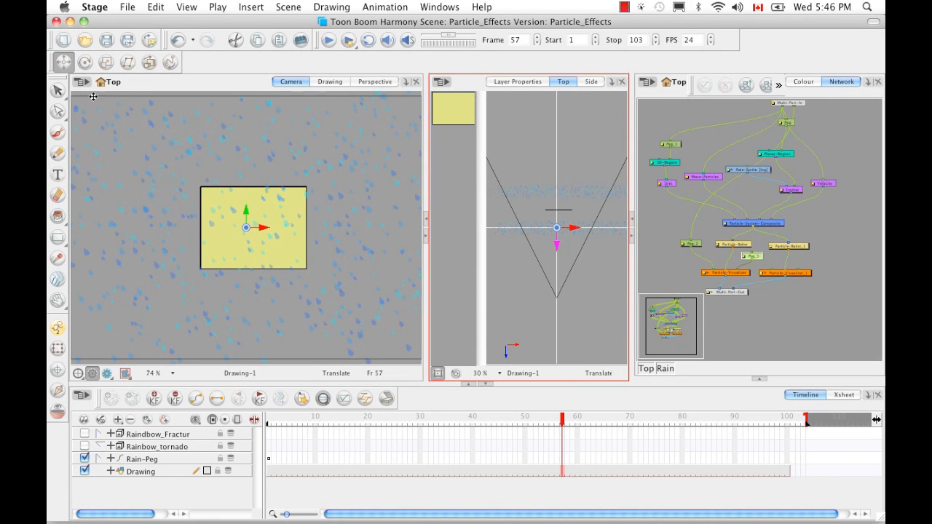
pyautogui.moveTo(563, 422); pyautogui.dragTo(267, 422)
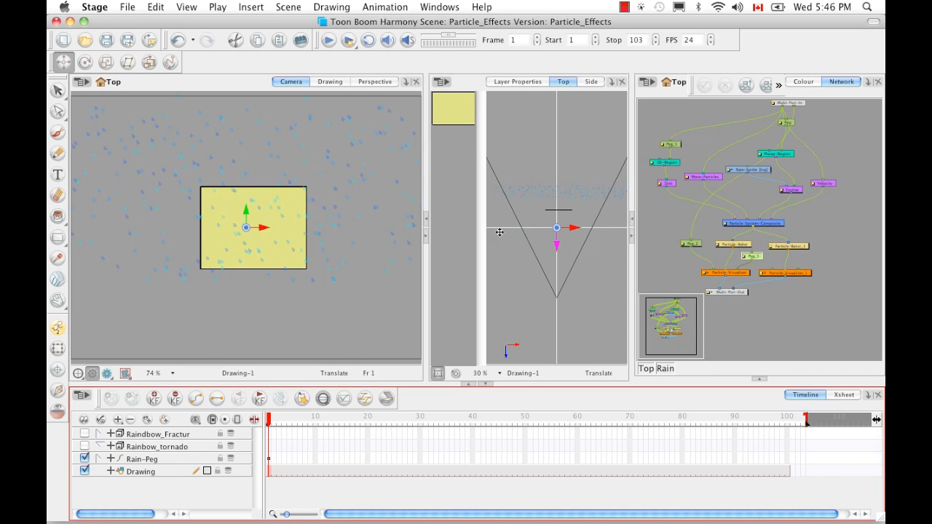
pyautogui.moveTo(557, 242); pyautogui.dragTo(555, 215)
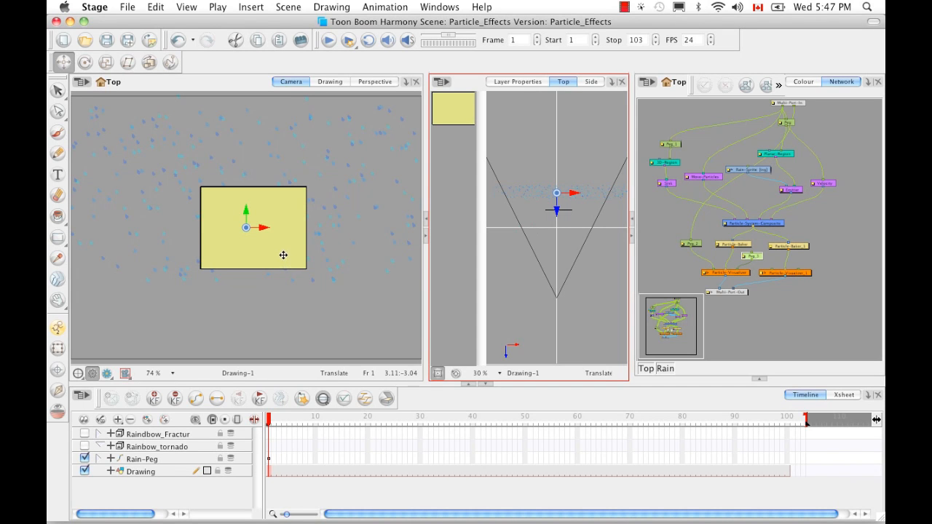
pyautogui.click(790, 346)
# Scrub the timeline from frame 1 to frame 30 and examine the falling rain of both layers in the Side view
pyautogui.moveTo(271, 420)
pyautogui.mouseDown()
pyautogui.moveTo(467, 428)
pyautogui.moveTo(321, 427)
pyautogui.moveTo(261, 409)
pyautogui.mouseUp()
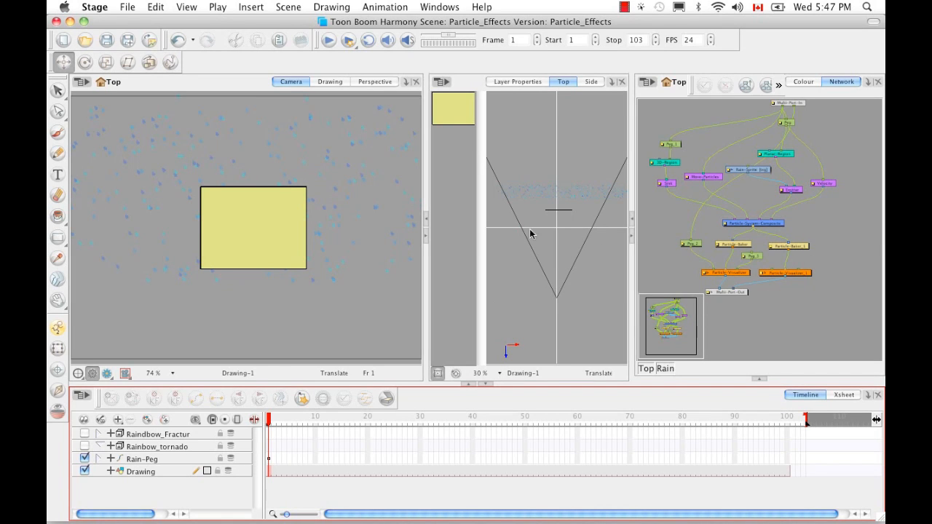
pyautogui.moveTo(269, 421); pyautogui.dragTo(305, 421)
pyautogui.click(590, 83)
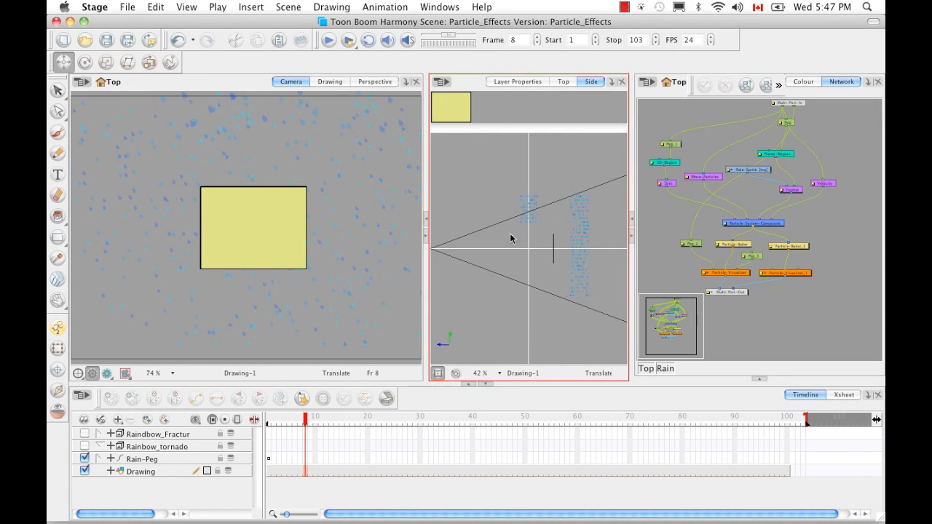
pyautogui.moveTo(305, 419); pyautogui.dragTo(420, 432)
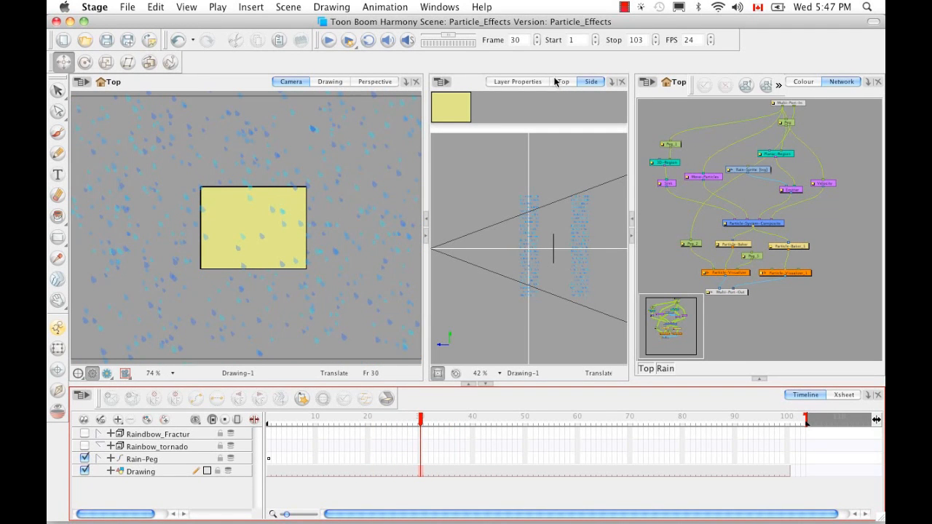
# At frame 30, disable and re-enable the modules of the front and rear rain layers in turn to compare them in the Side view
pyautogui.moveTo(847, 235); pyautogui.dragTo(785, 299)
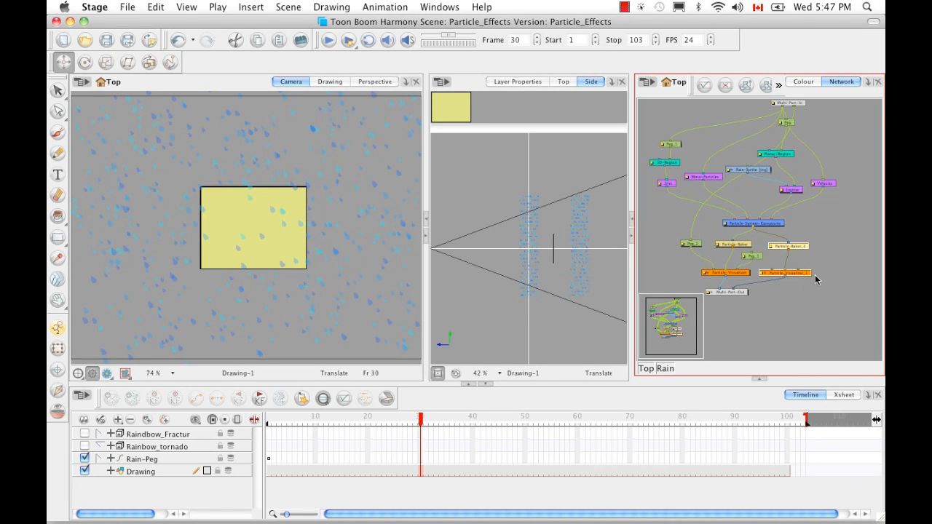
pyautogui.press('d')
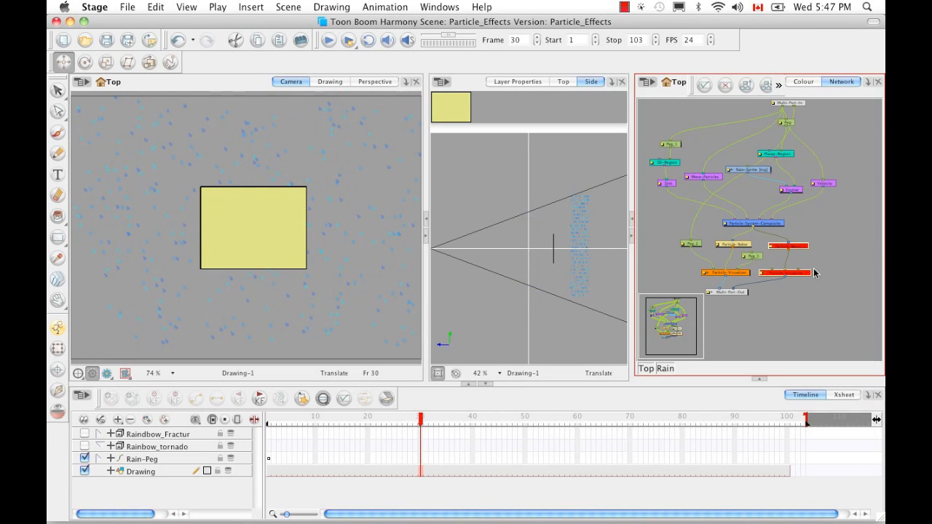
pyautogui.moveTo(829, 233); pyautogui.dragTo(782, 282)
pyautogui.press('a')
pyautogui.moveTo(706, 232); pyautogui.dragTo(745, 278)
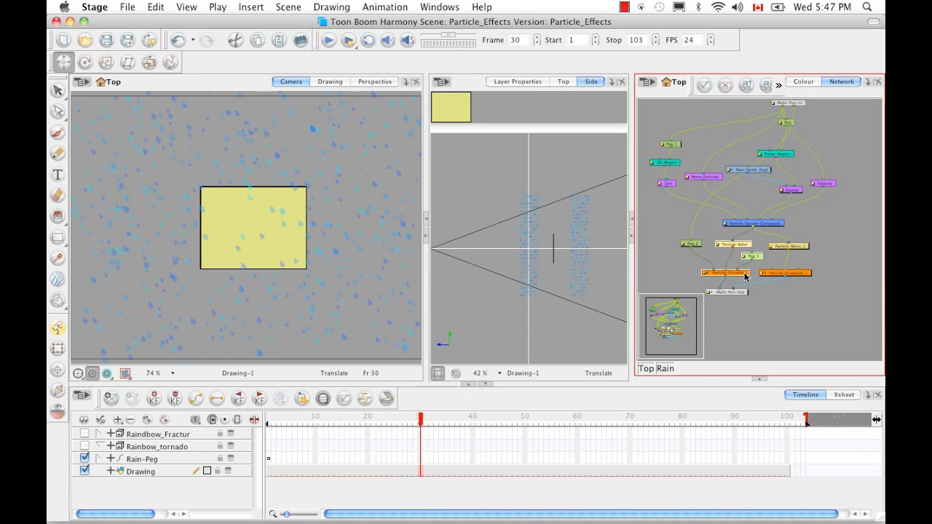
pyautogui.press('d')
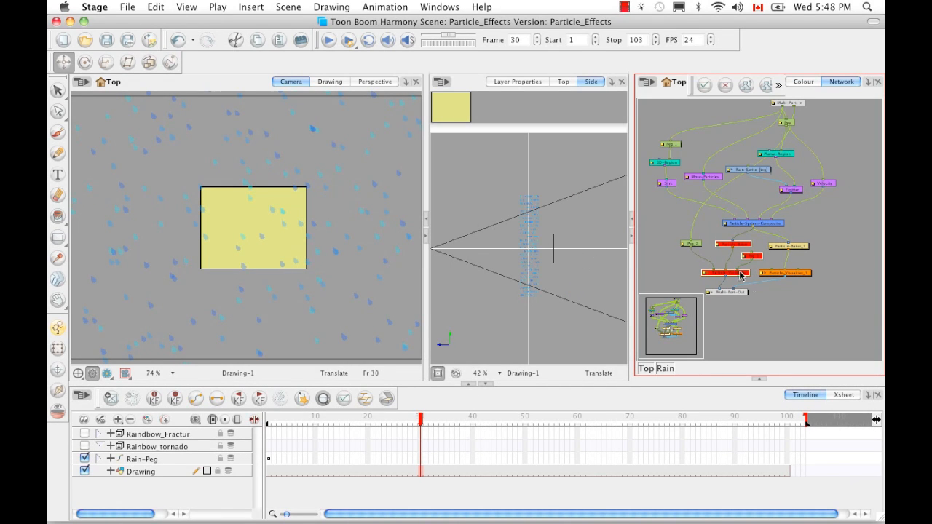
pyautogui.press('a')
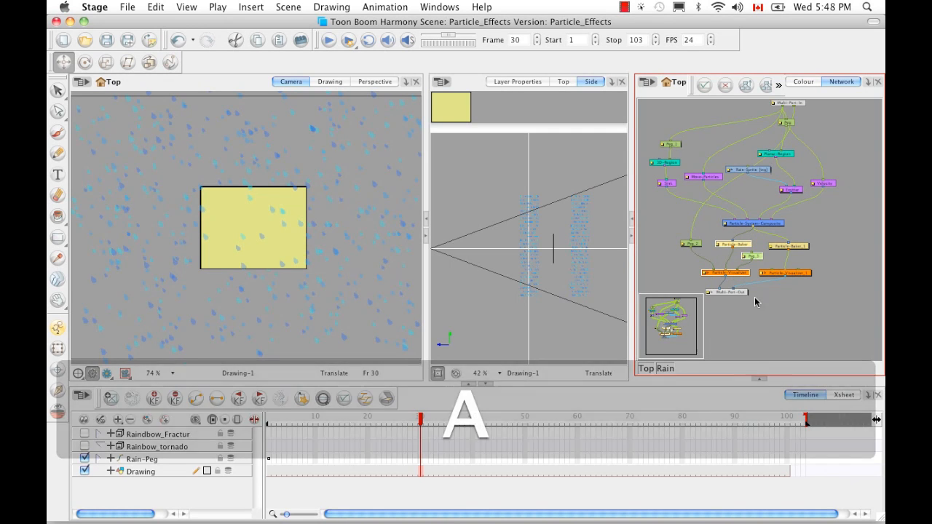